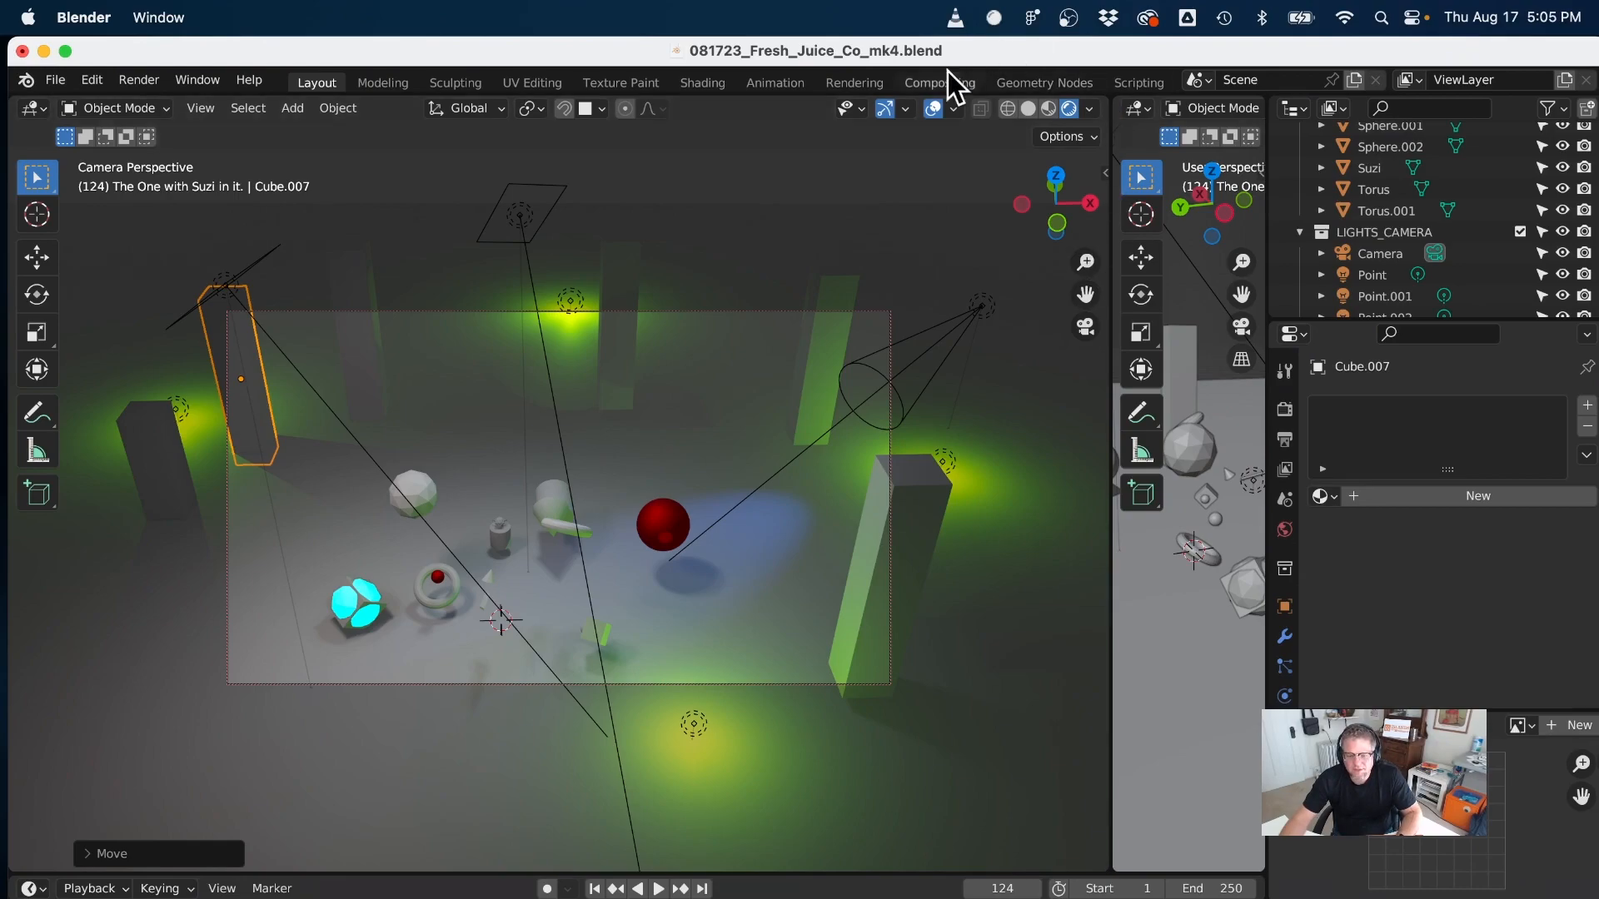
# - Split the camera viewport and merge the 3D viewports into one full-width camera view
pyautogui.moveTo(1107, 101); pyautogui.dragTo(517, 167)
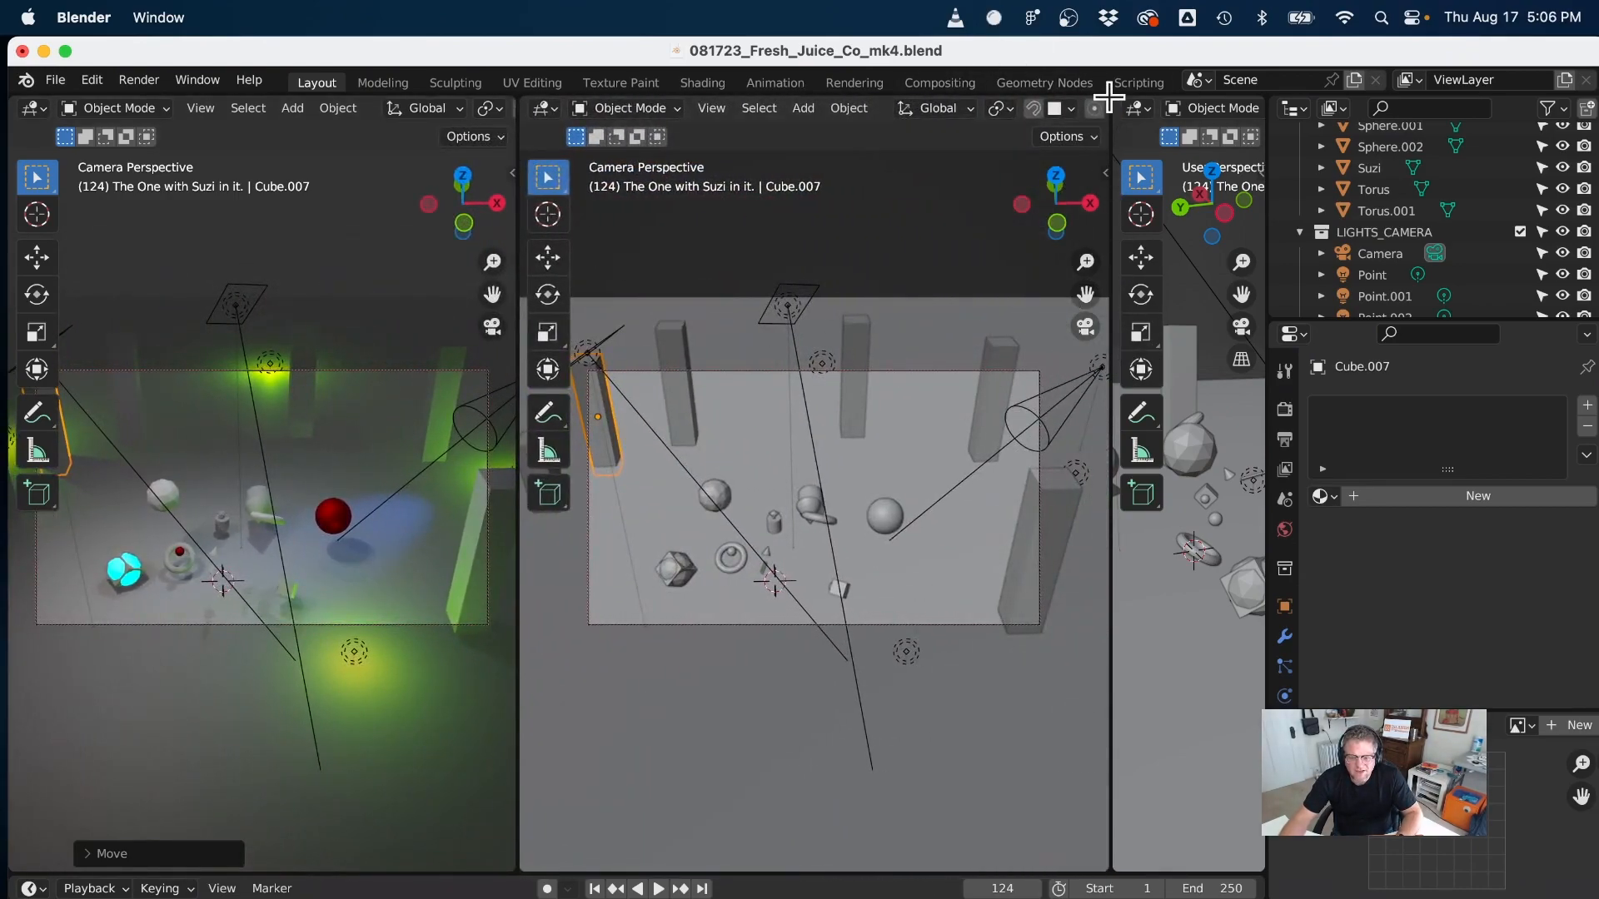
pyautogui.moveTo(1113, 100); pyautogui.dragTo(1120, 223)
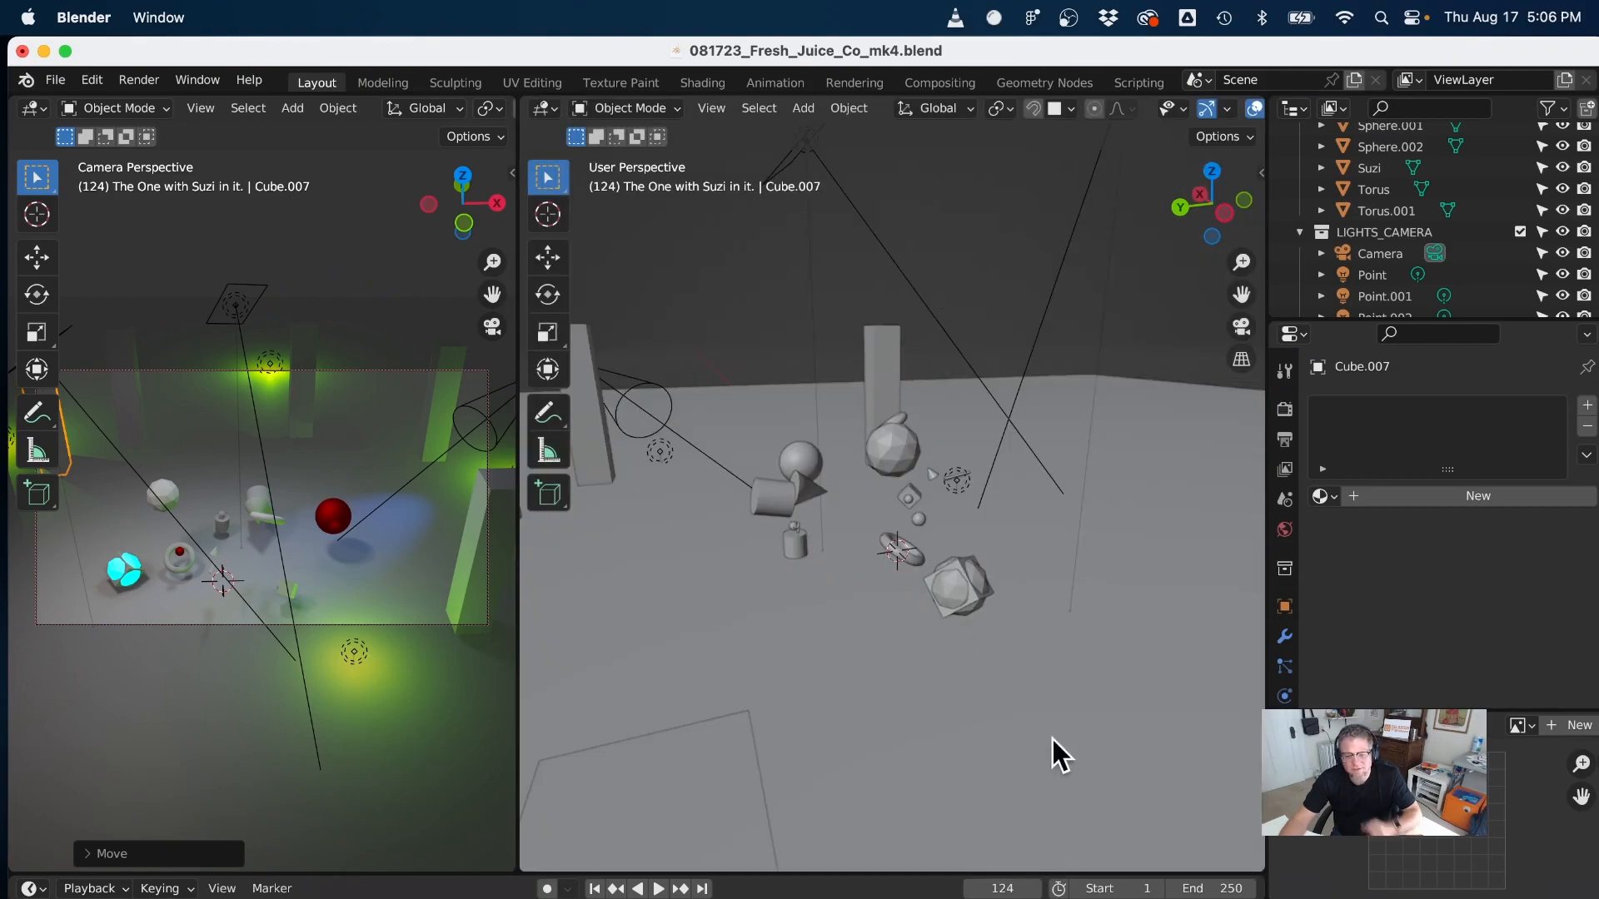
pyautogui.keyDown('shift'); pyautogui.moveTo(756, 578); pyautogui.dragTo(979, 607, button='middle'); pyautogui.keyUp('shift')
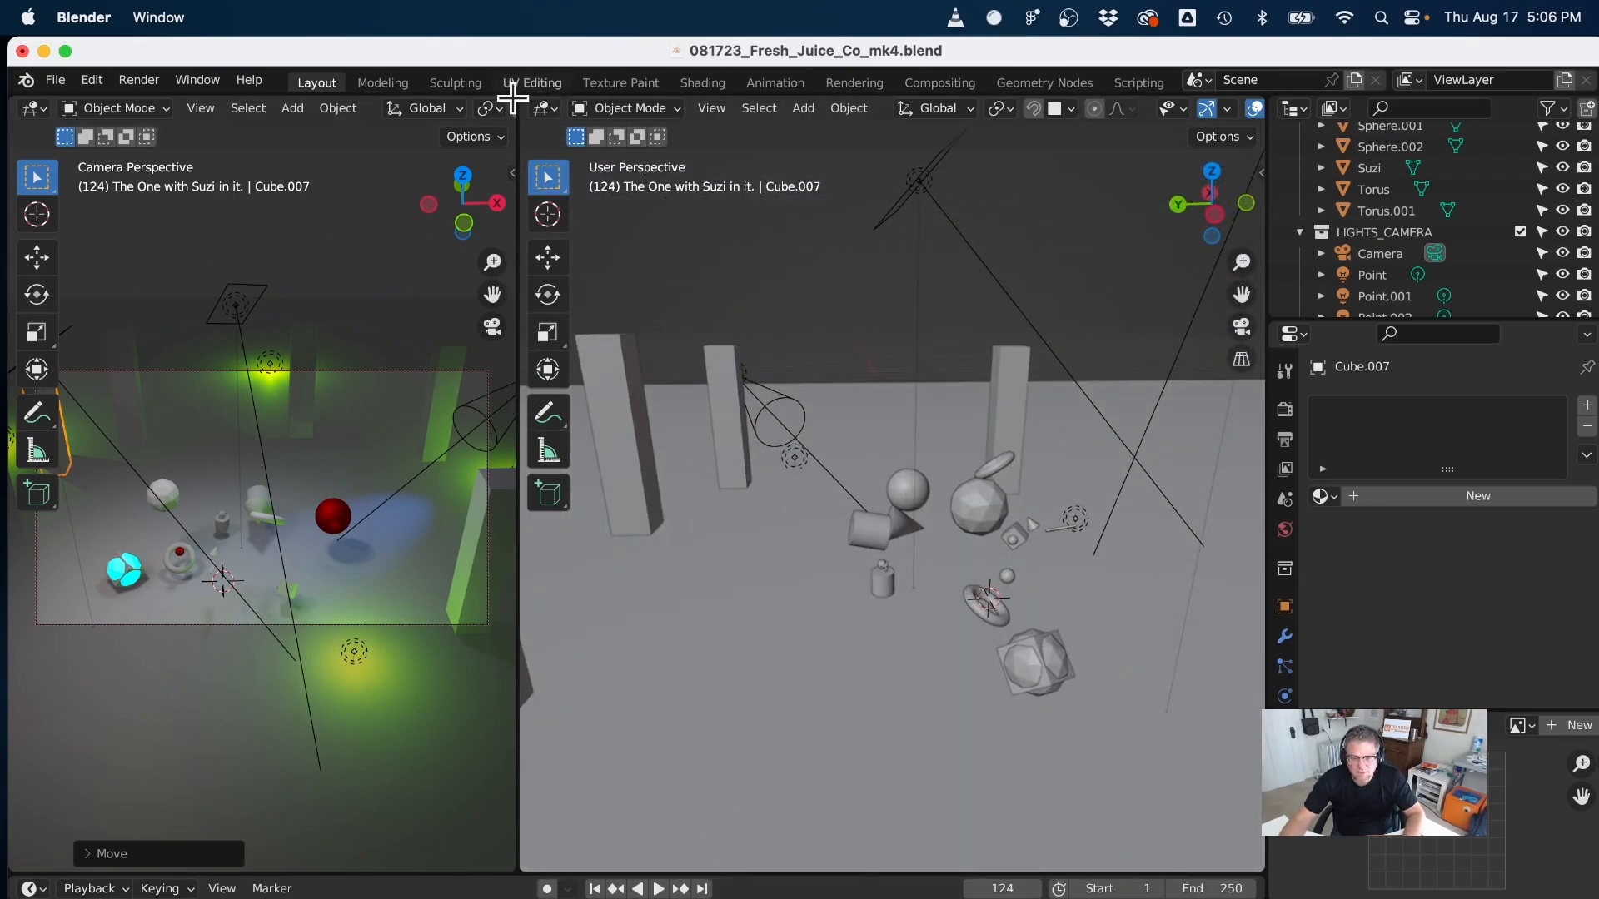
pyautogui.moveTo(512, 97); pyautogui.dragTo(691, 152)
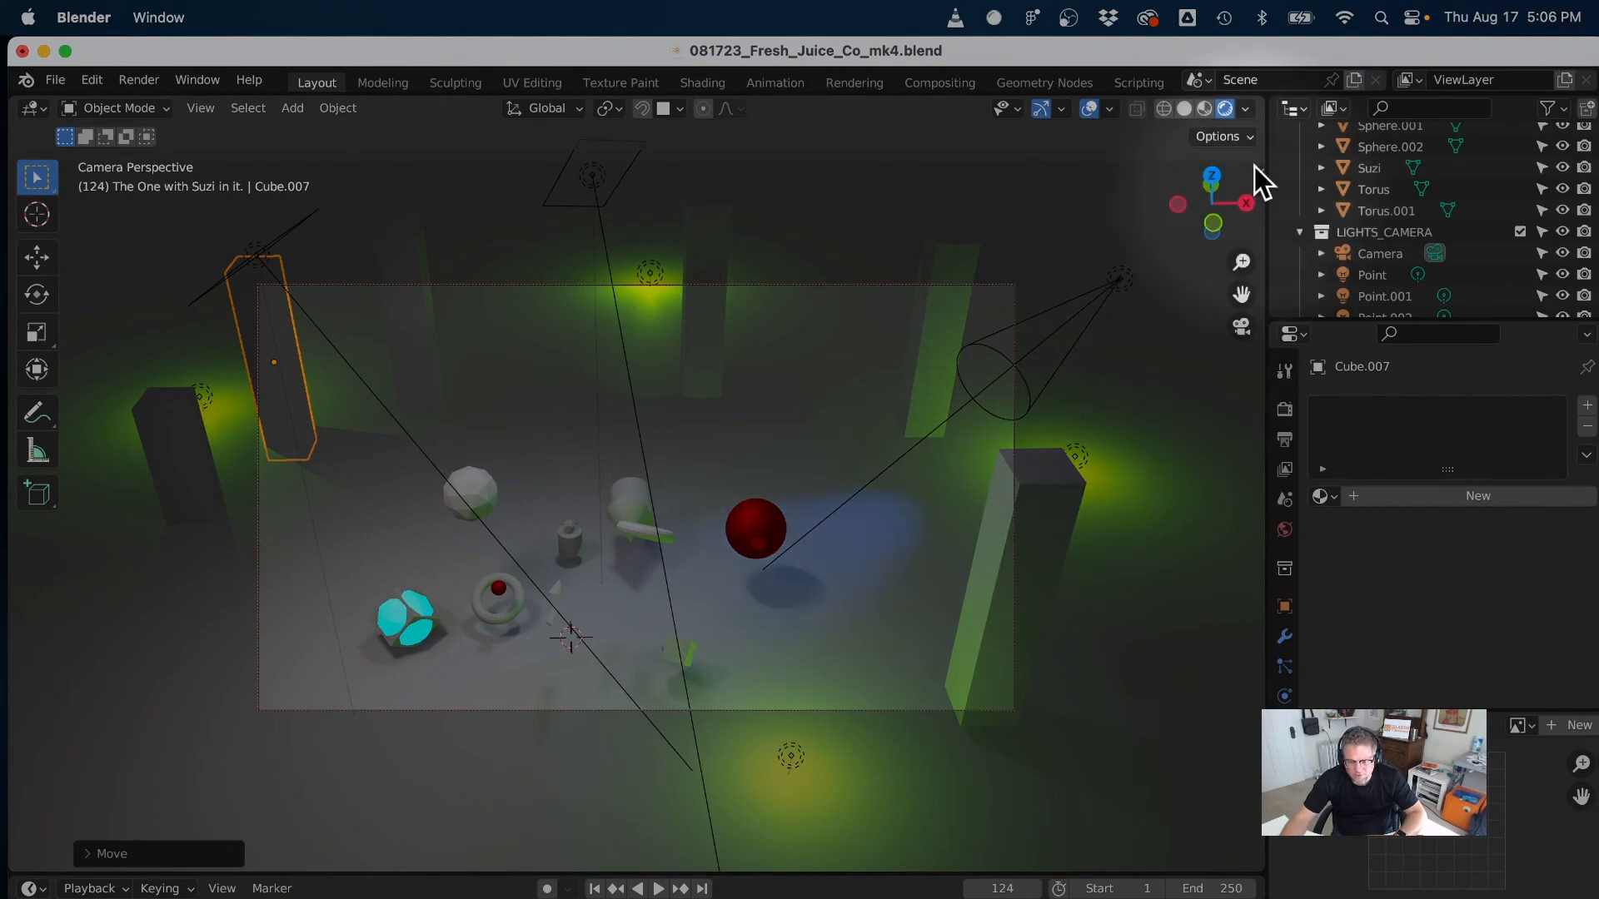
# - Switch the viewport to Material Preview shading and set the preview environment's World Opacity to 1.000
pyautogui.click(1204, 109)
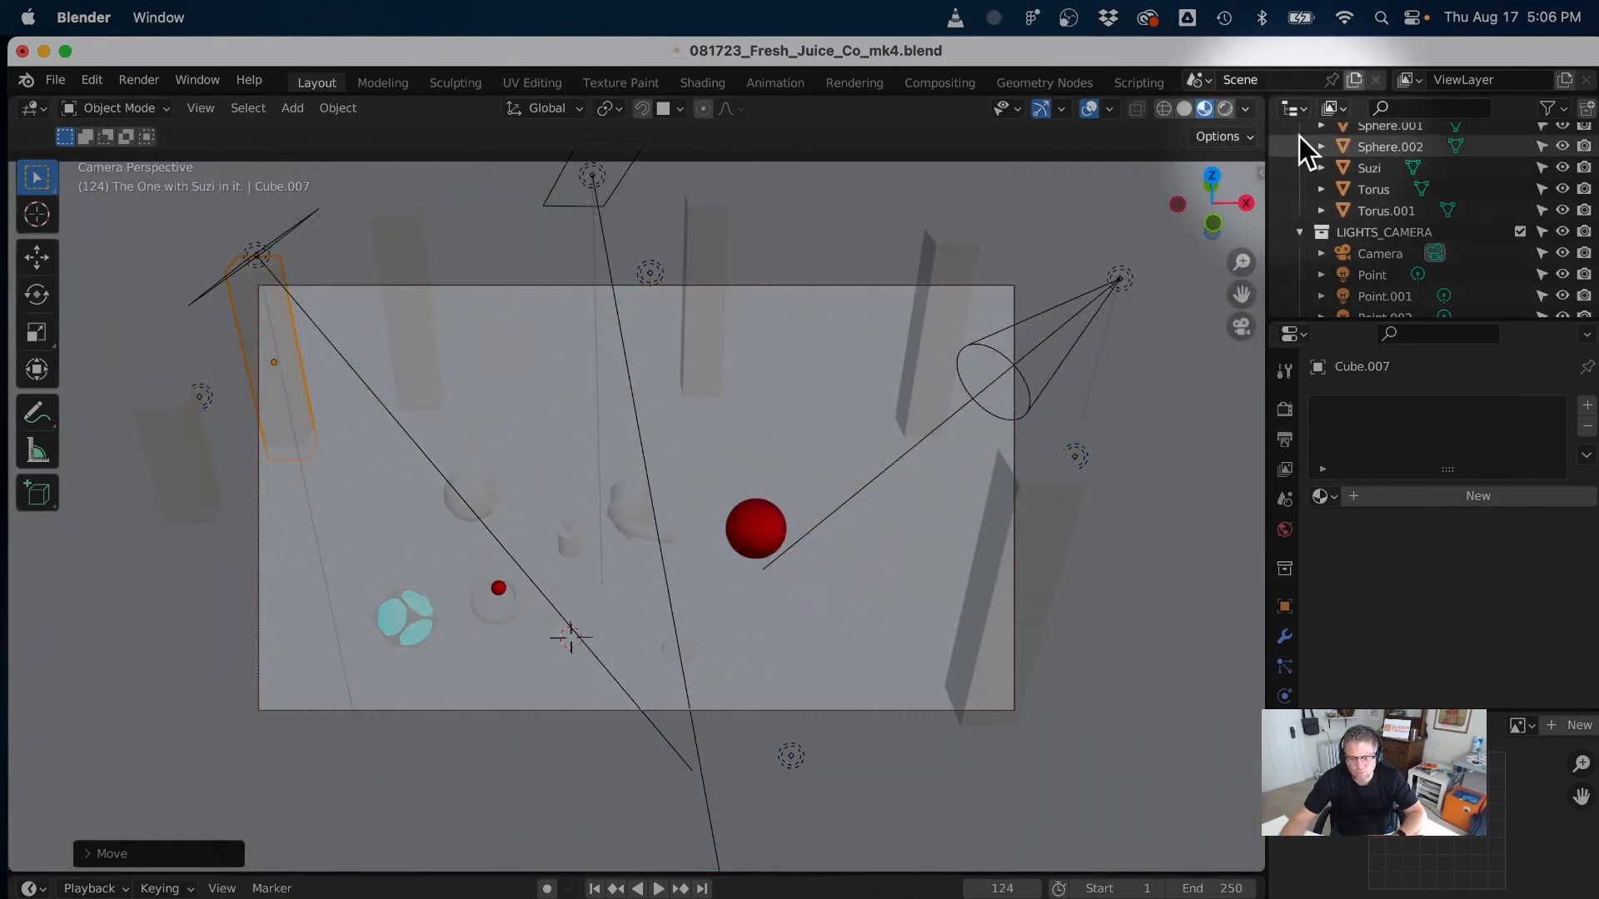
pyautogui.click(1247, 107)
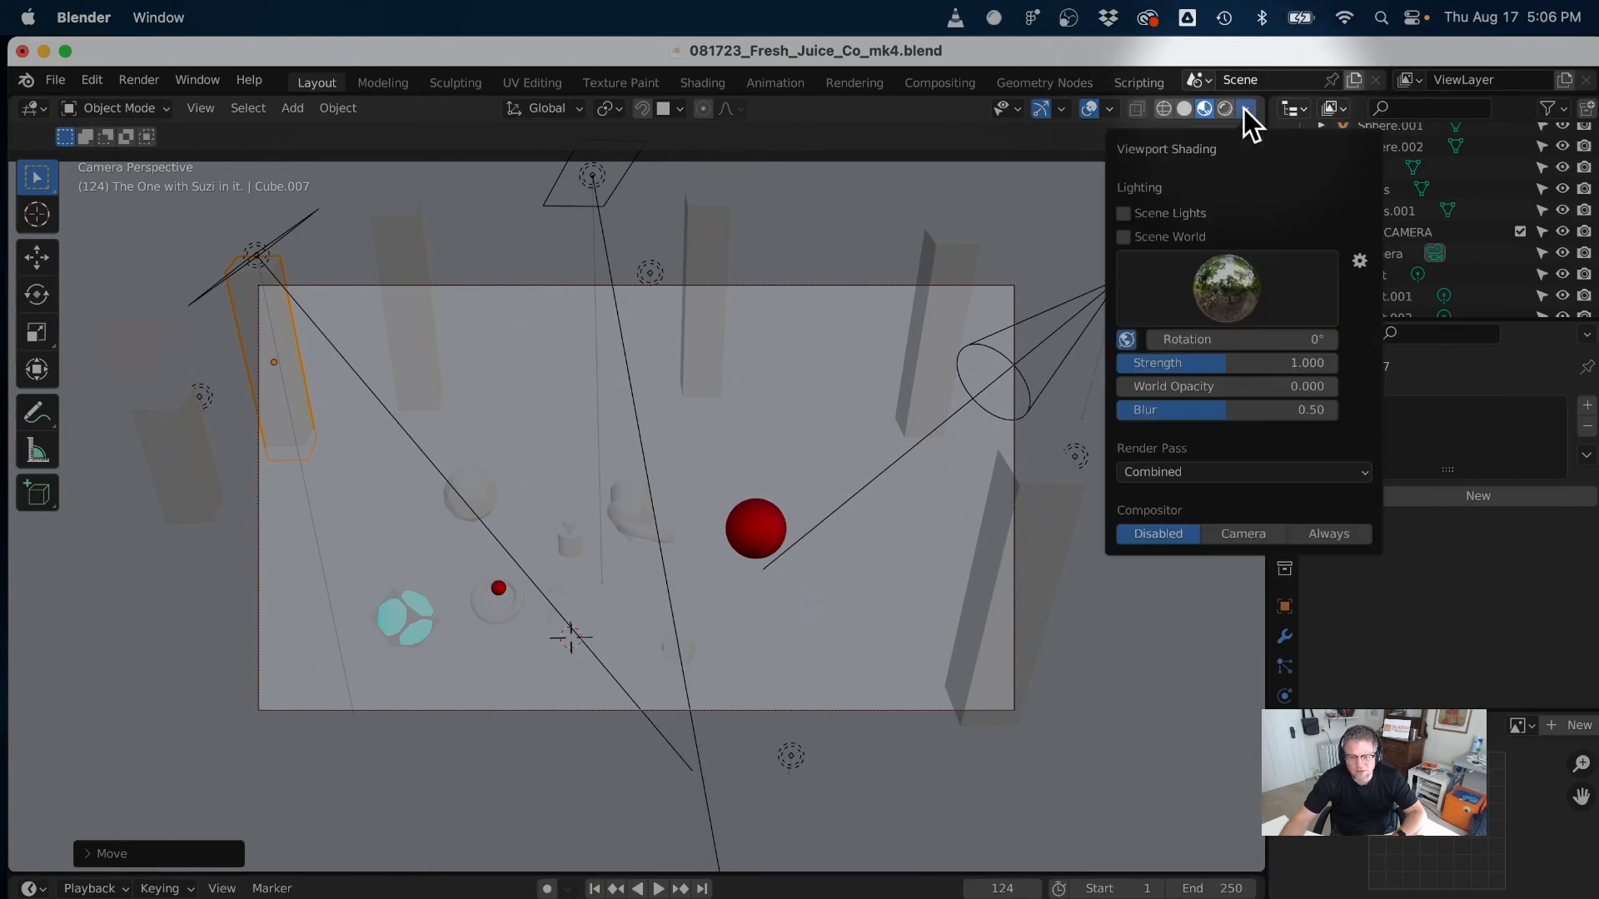
pyautogui.click(1194, 297)
pyautogui.click(1194, 296)
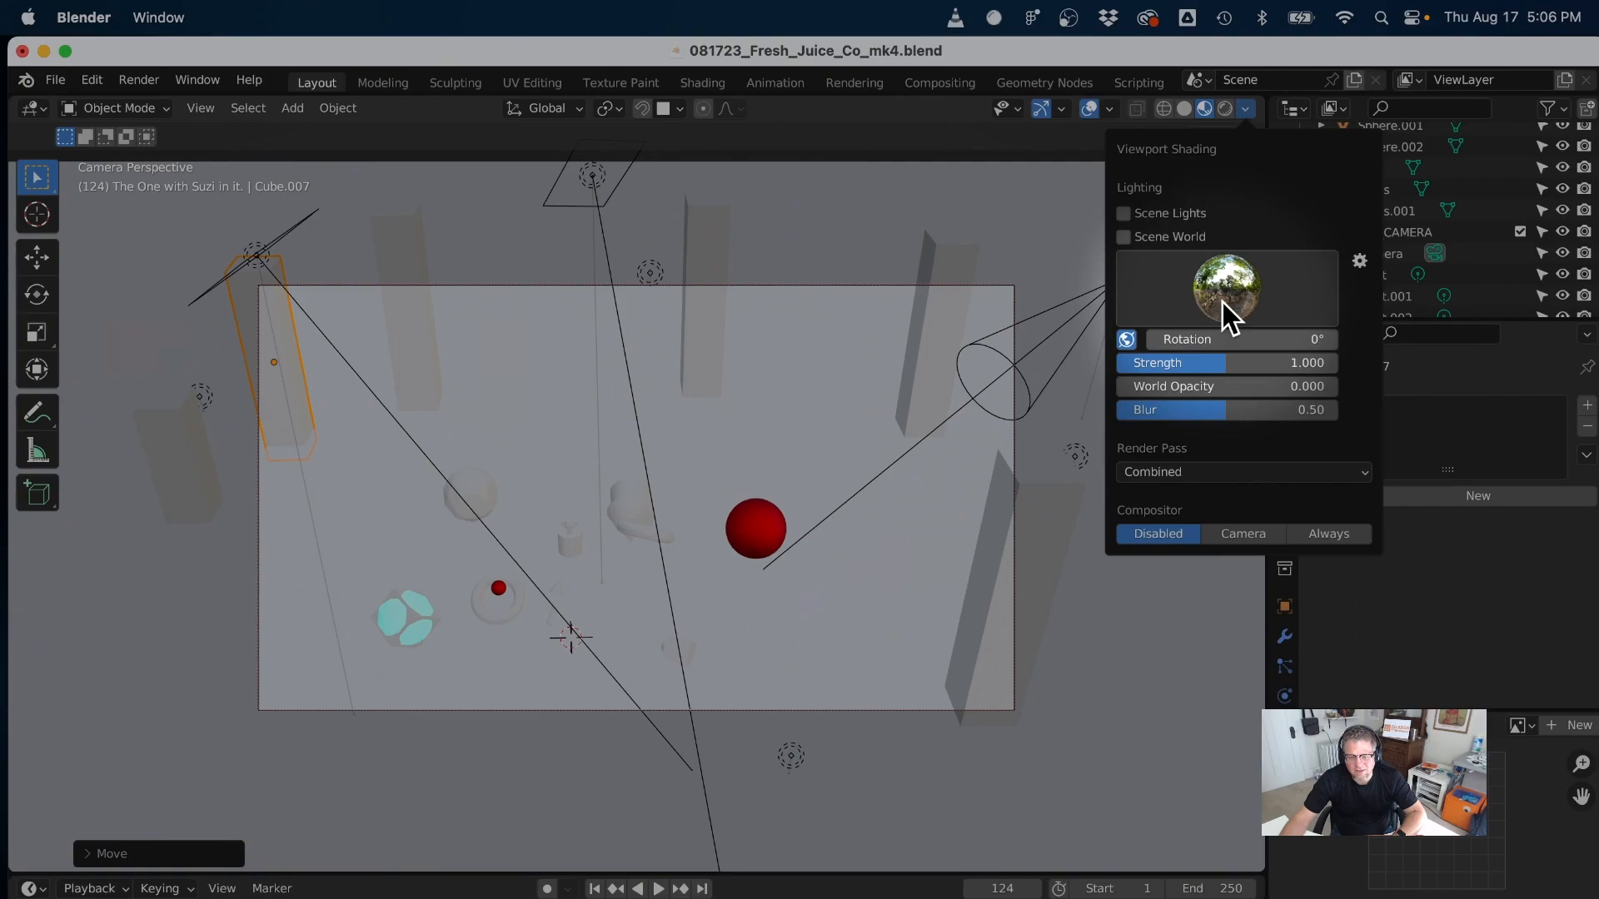
pyautogui.moveTo(1143, 387); pyautogui.dragTo(1333, 387)
pyautogui.moveTo(783, 561); pyautogui.dragTo(813, 457, button='middle')
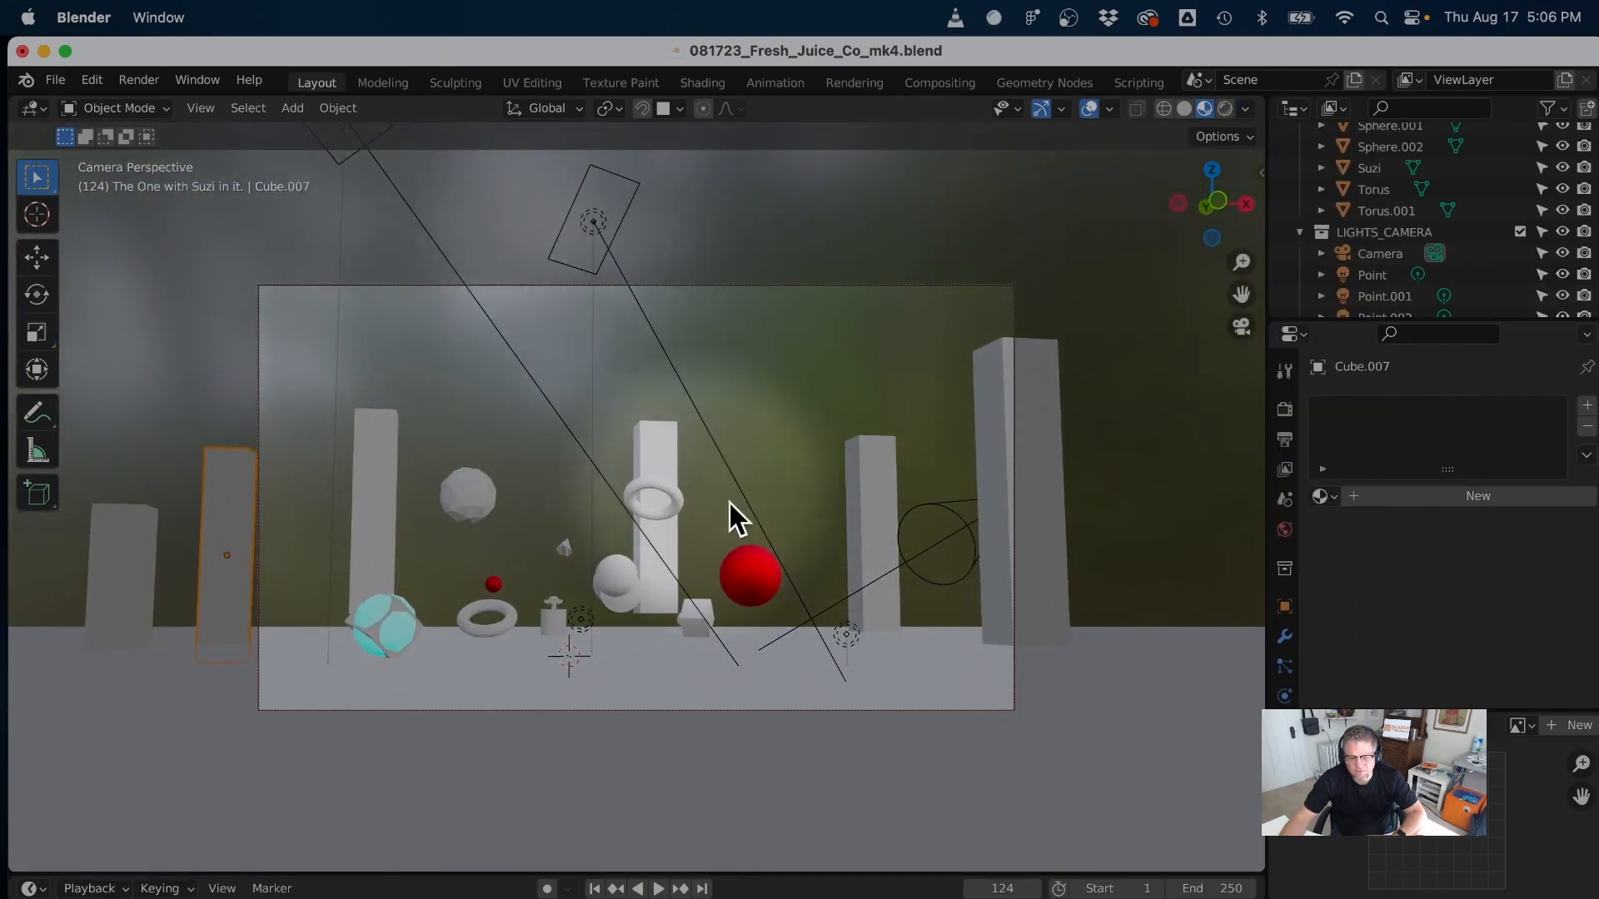
# - Set the preview environment's Strength to 2.000, Blur to 0.00 and Rotation to -2.8°
pyautogui.click(1245, 109)
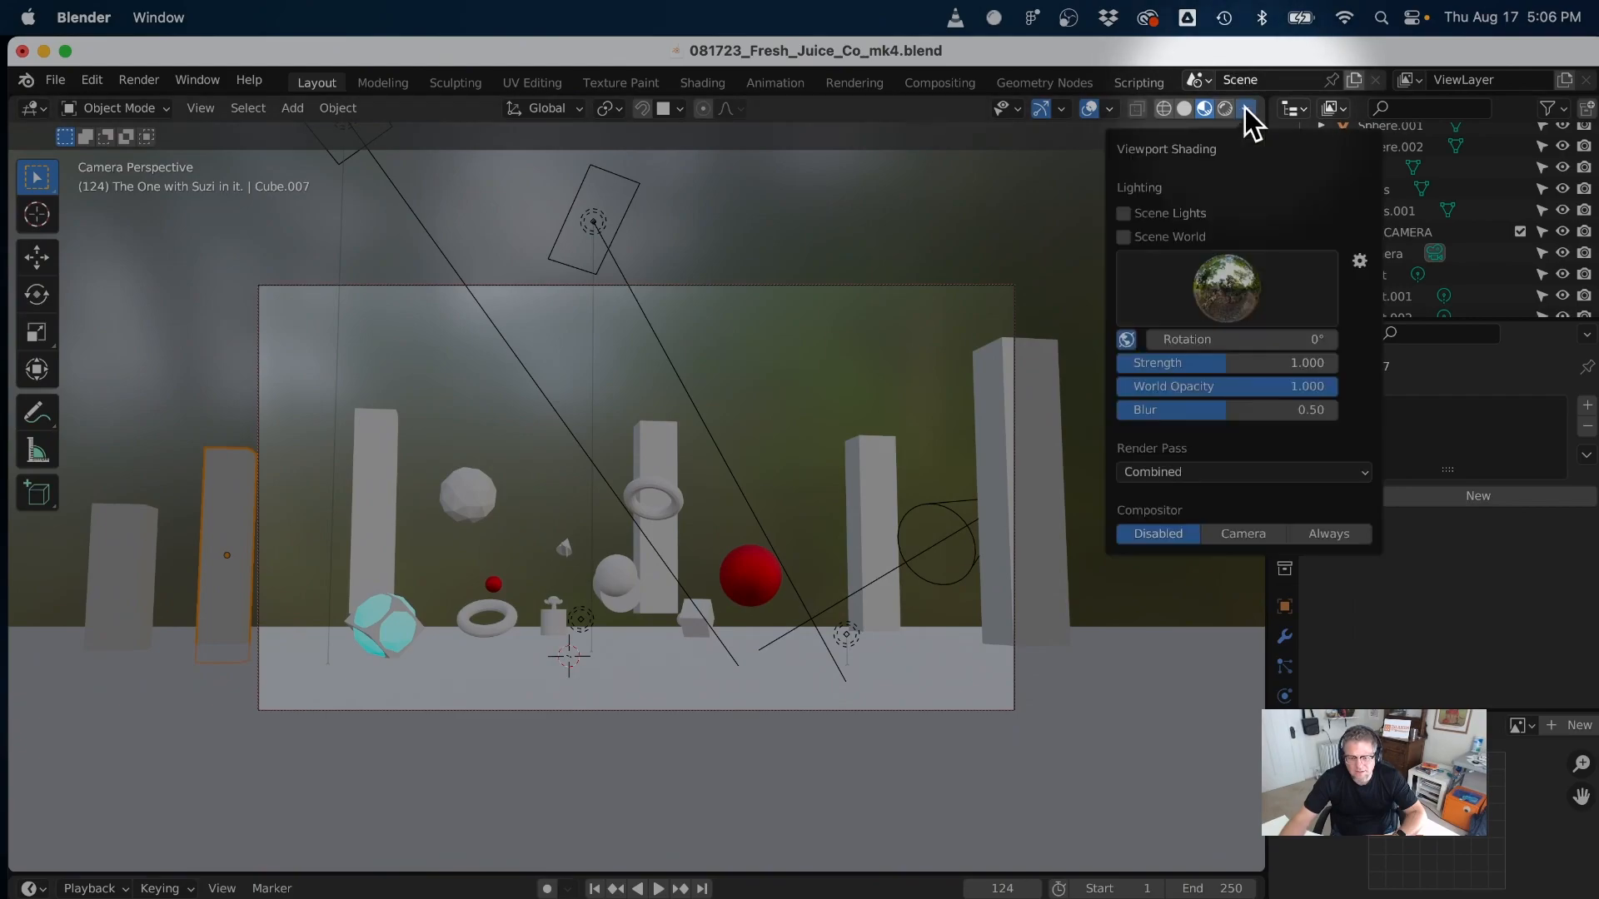
pyautogui.moveTo(1242, 410)
pyautogui.mouseDown()
pyautogui.moveTo(1333, 410)
pyautogui.moveTo(1120, 411)
pyautogui.moveTo(1256, 410)
pyautogui.moveTo(1219, 411)
pyautogui.moveTo(1245, 364)
pyautogui.moveTo(1120, 364)
pyautogui.moveTo(1336, 364)
pyautogui.mouseUp()
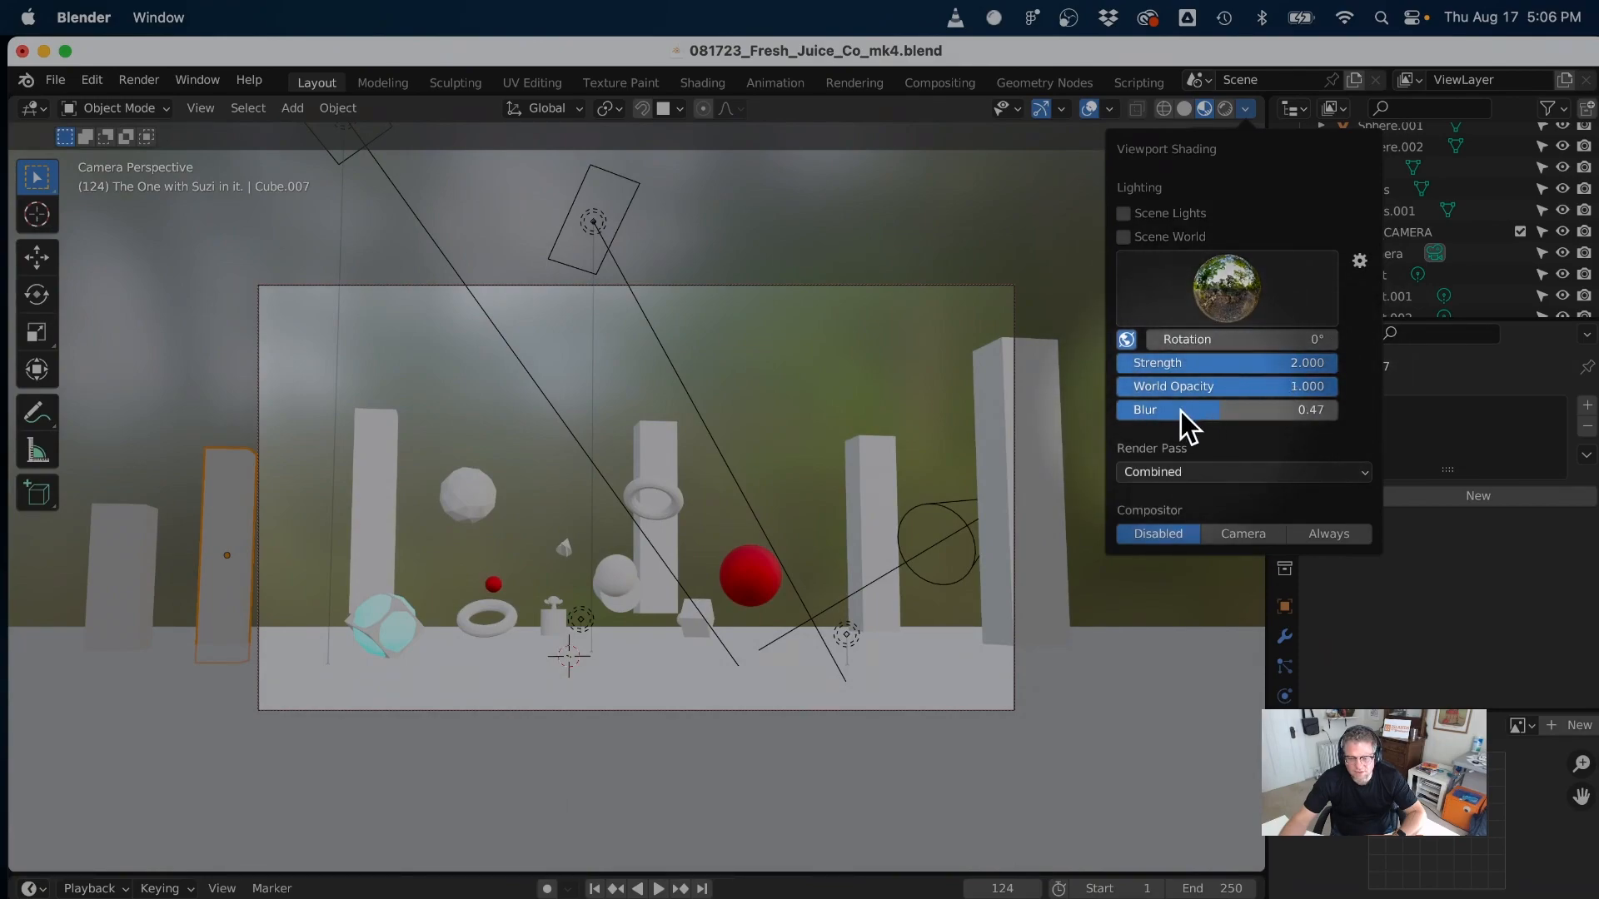
pyautogui.moveTo(1183, 411); pyautogui.dragTo(1120, 411)
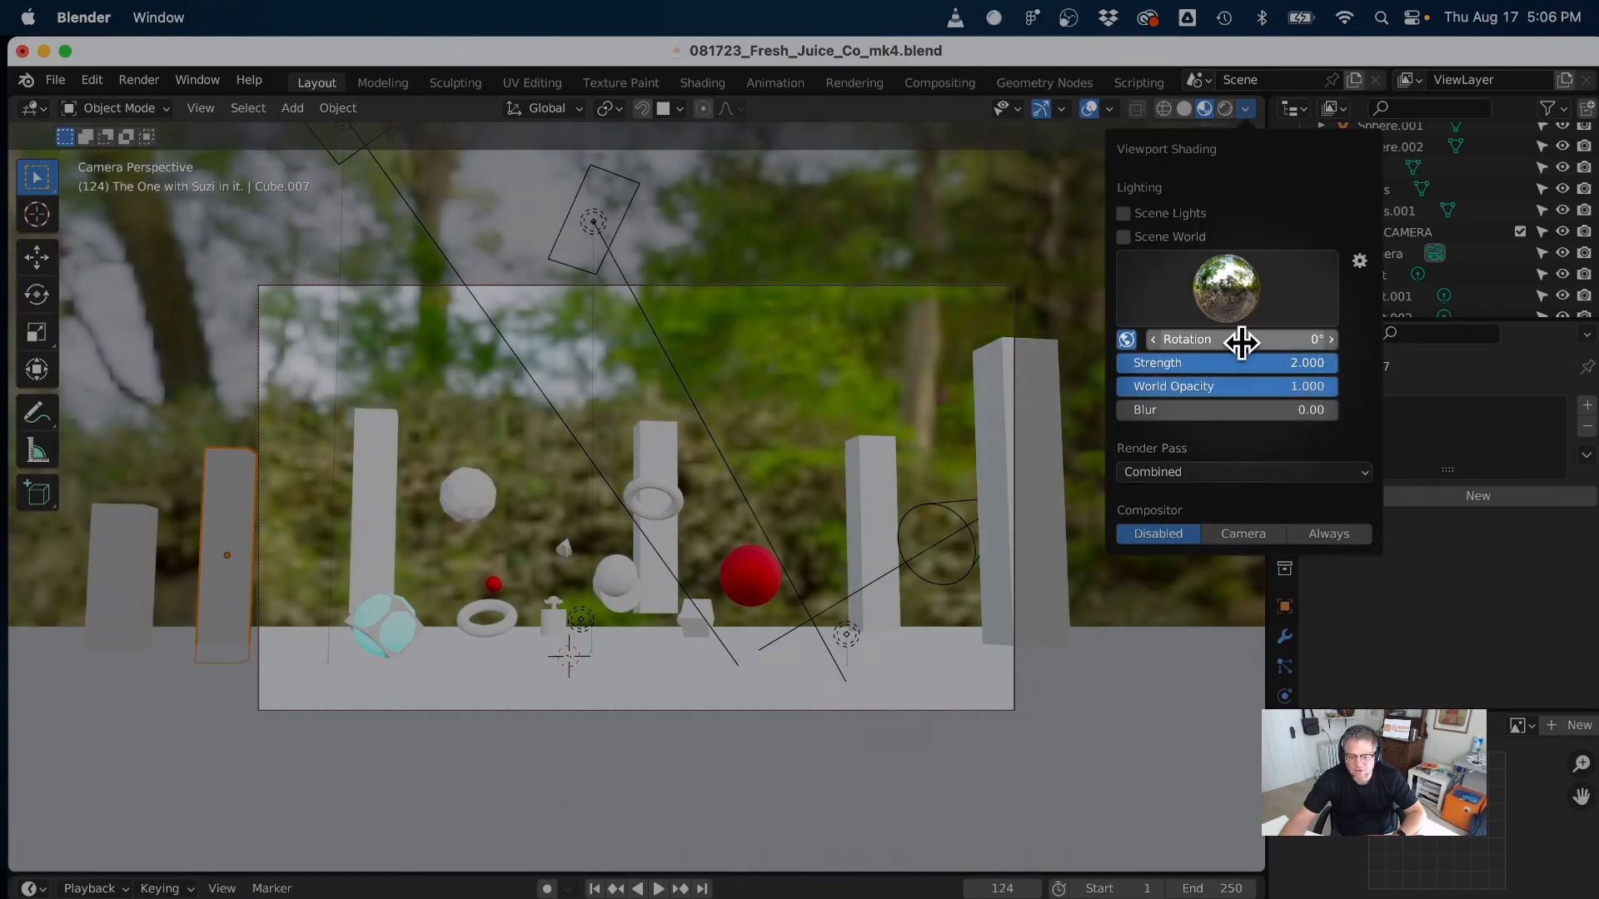
pyautogui.moveTo(1238, 340)
pyautogui.mouseDown()
pyautogui.moveTo(1089, 340)
pyautogui.moveTo(1231, 340)
pyautogui.mouseUp()
pyautogui.moveTo(746, 340)
pyautogui.mouseDown(button='middle')
pyautogui.moveTo(768, 407)
pyautogui.moveTo(779, 377)
pyautogui.moveTo(533, 353)
pyautogui.moveTo(383, 372)
pyautogui.moveTo(760, 403)
pyautogui.moveTo(771, 464)
pyautogui.moveTo(718, 431)
pyautogui.mouseUp(button='middle')
pyautogui.press('super+z')
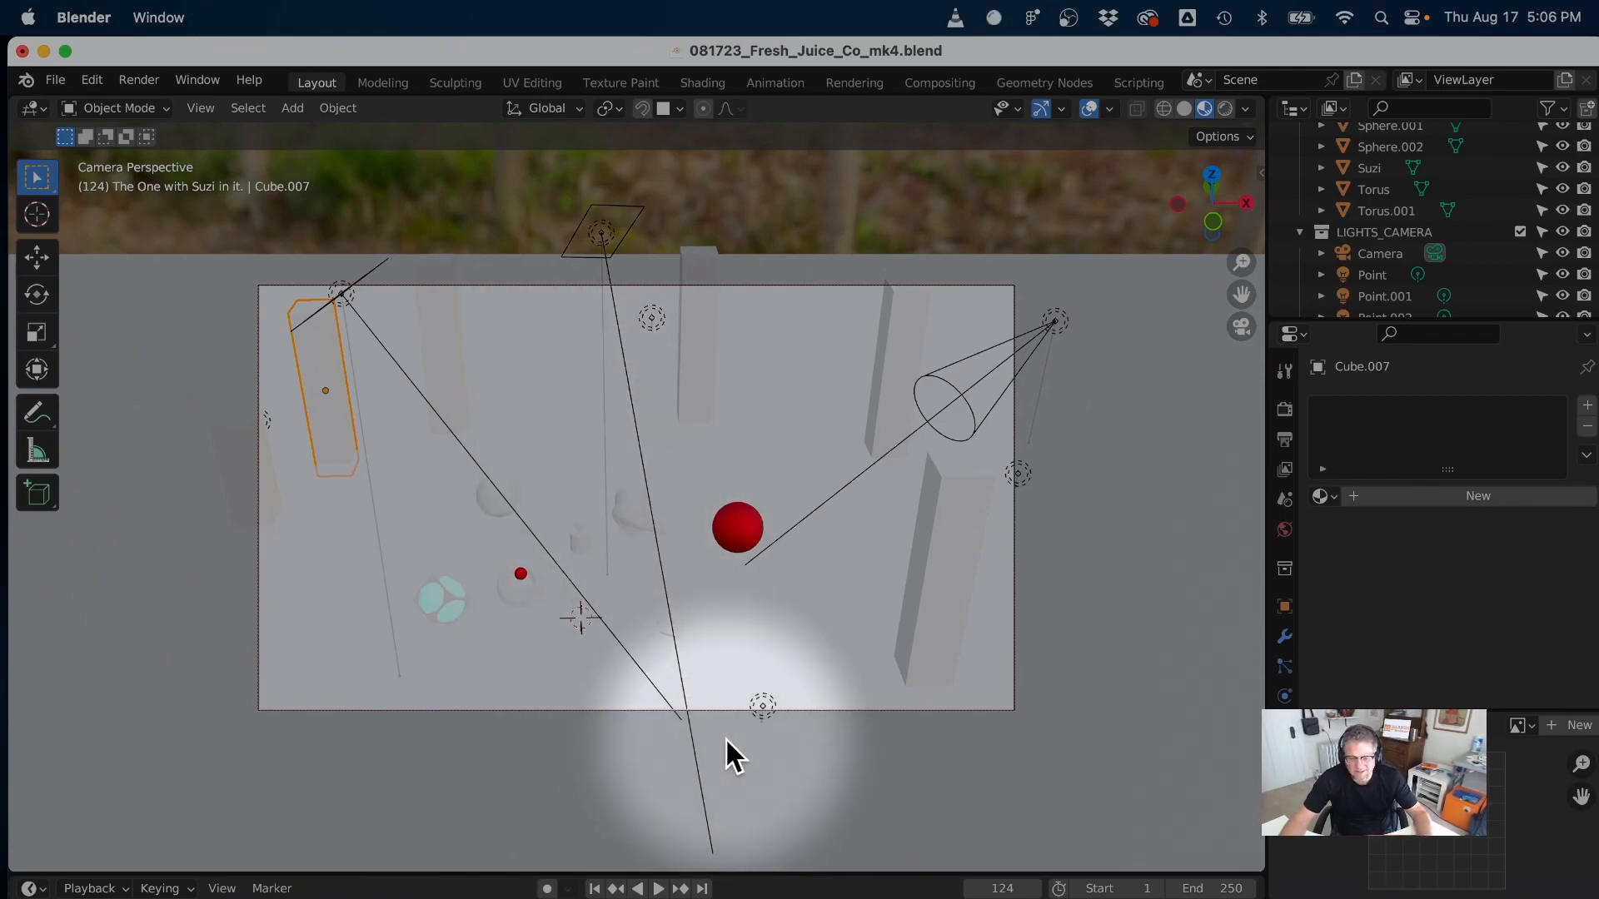
# - Enable Scene Lights in the Material Preview shading settings and view their effect on the scene
pyautogui.click(1246, 111)
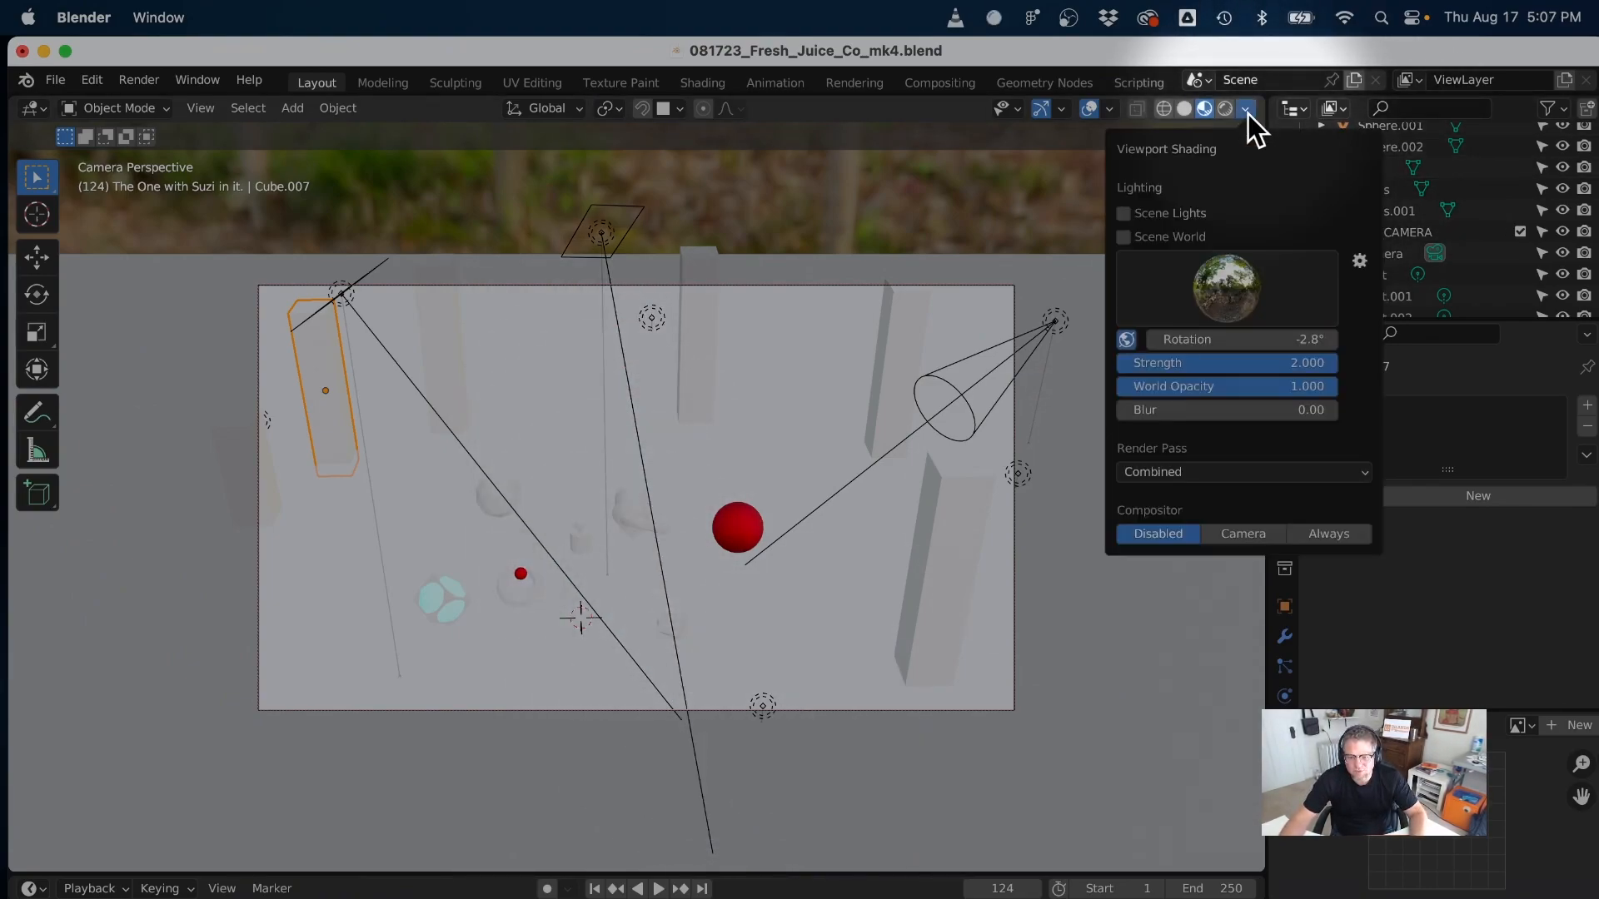
pyautogui.click(1123, 214)
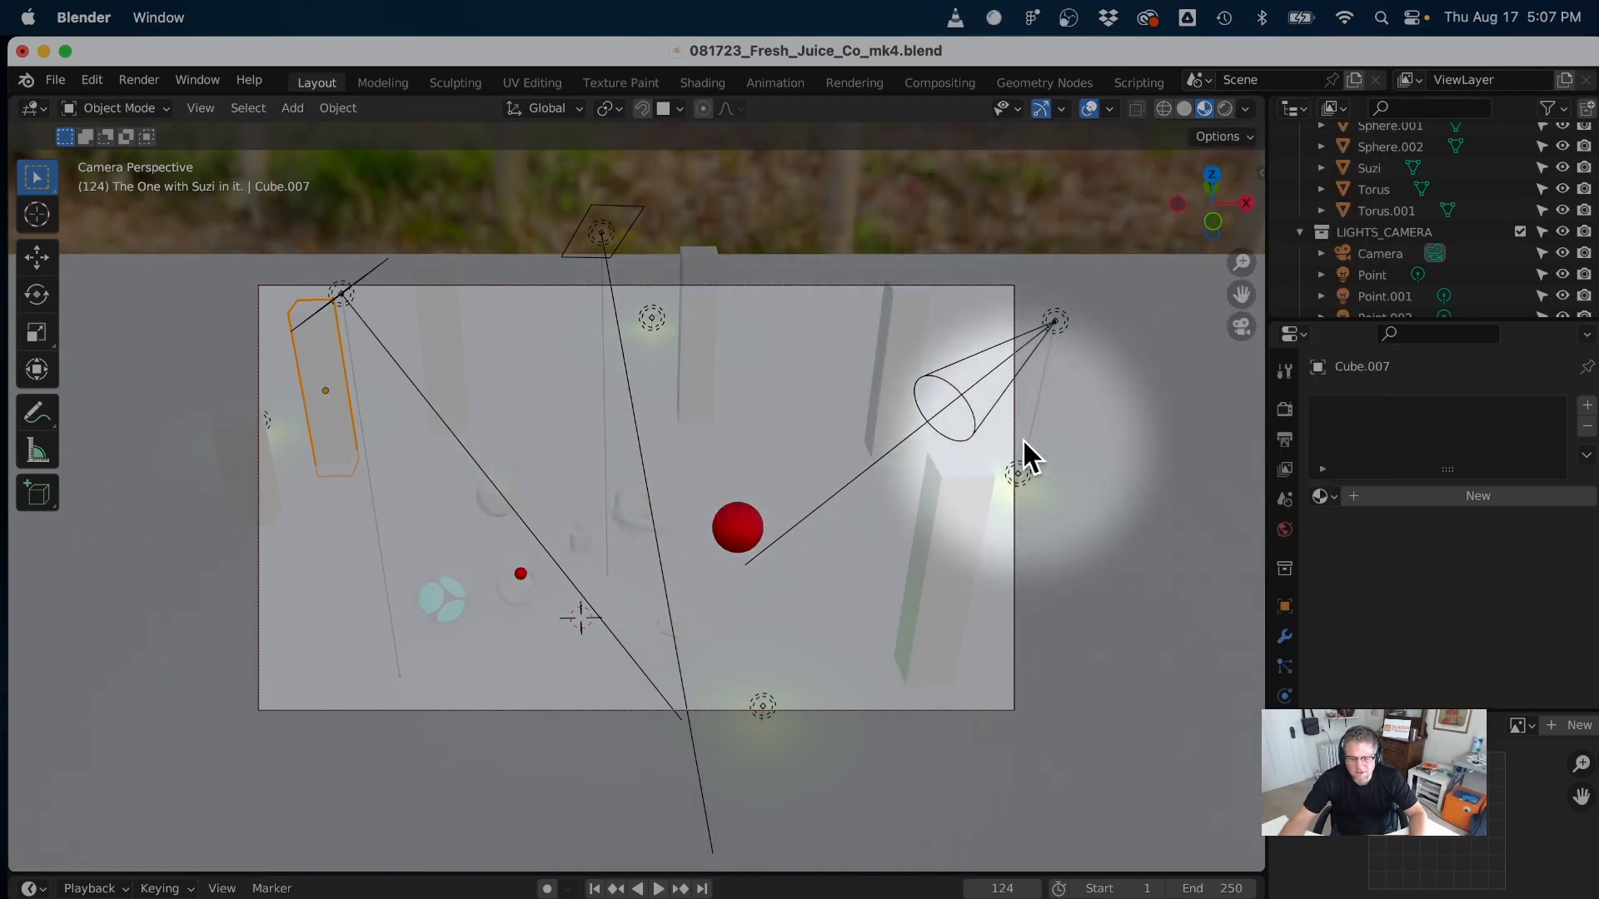
pyautogui.keyDown('shift'); pyautogui.moveTo(816, 430); pyautogui.dragTo(797, 390, button='middle'); pyautogui.keyUp('shift')
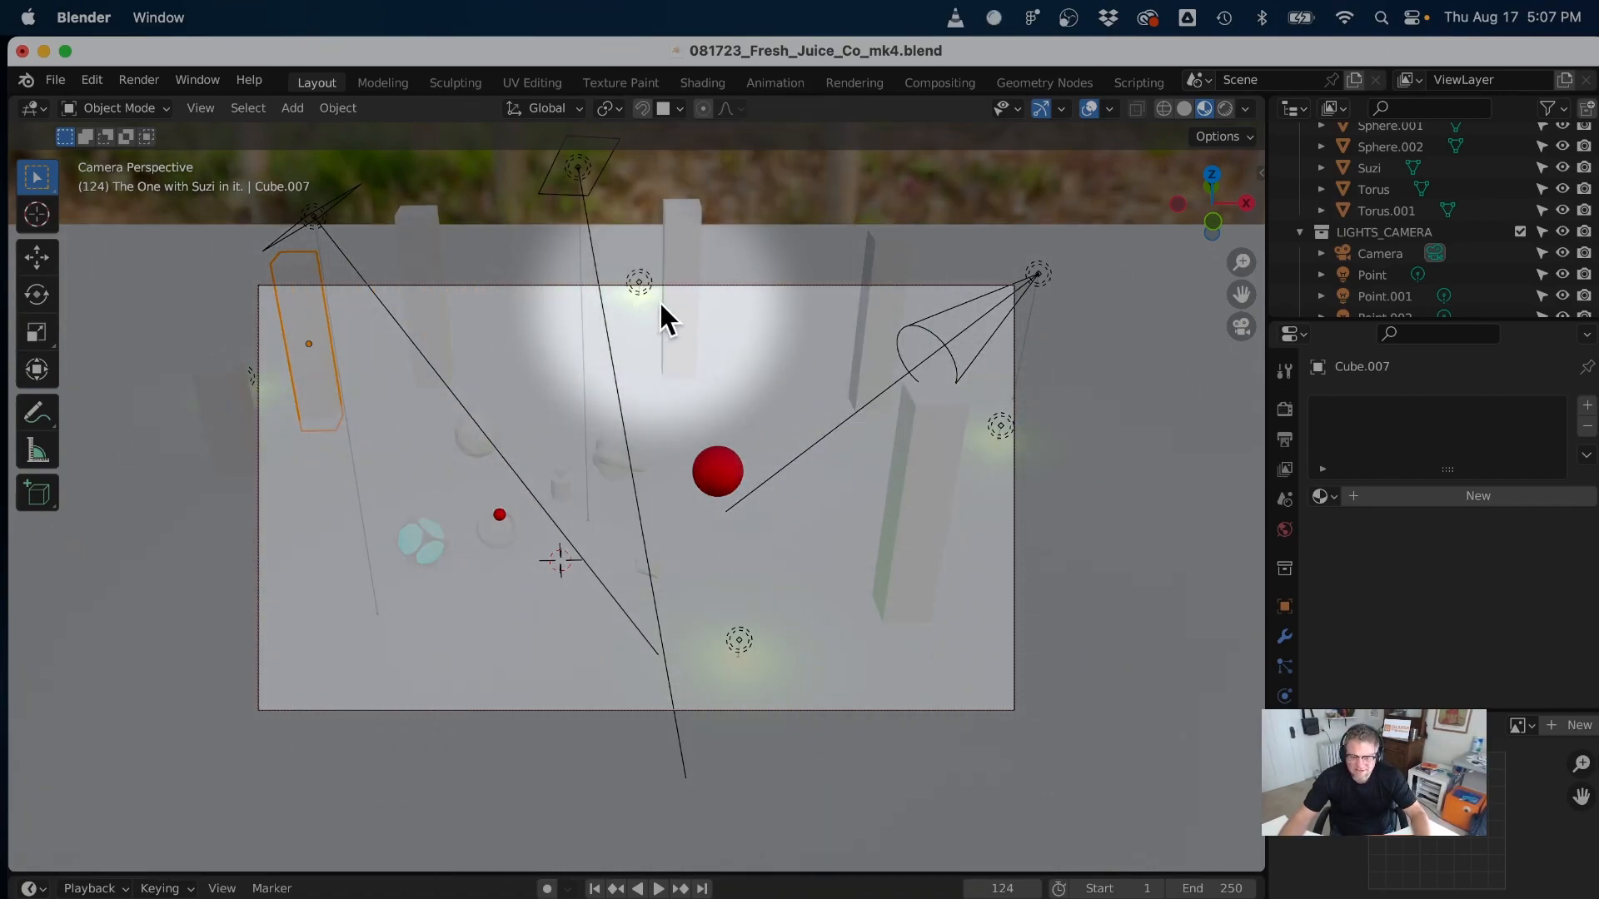
# - Switch the viewport to Rendered shading and show the scene's render properties
pyautogui.click(1226, 108)
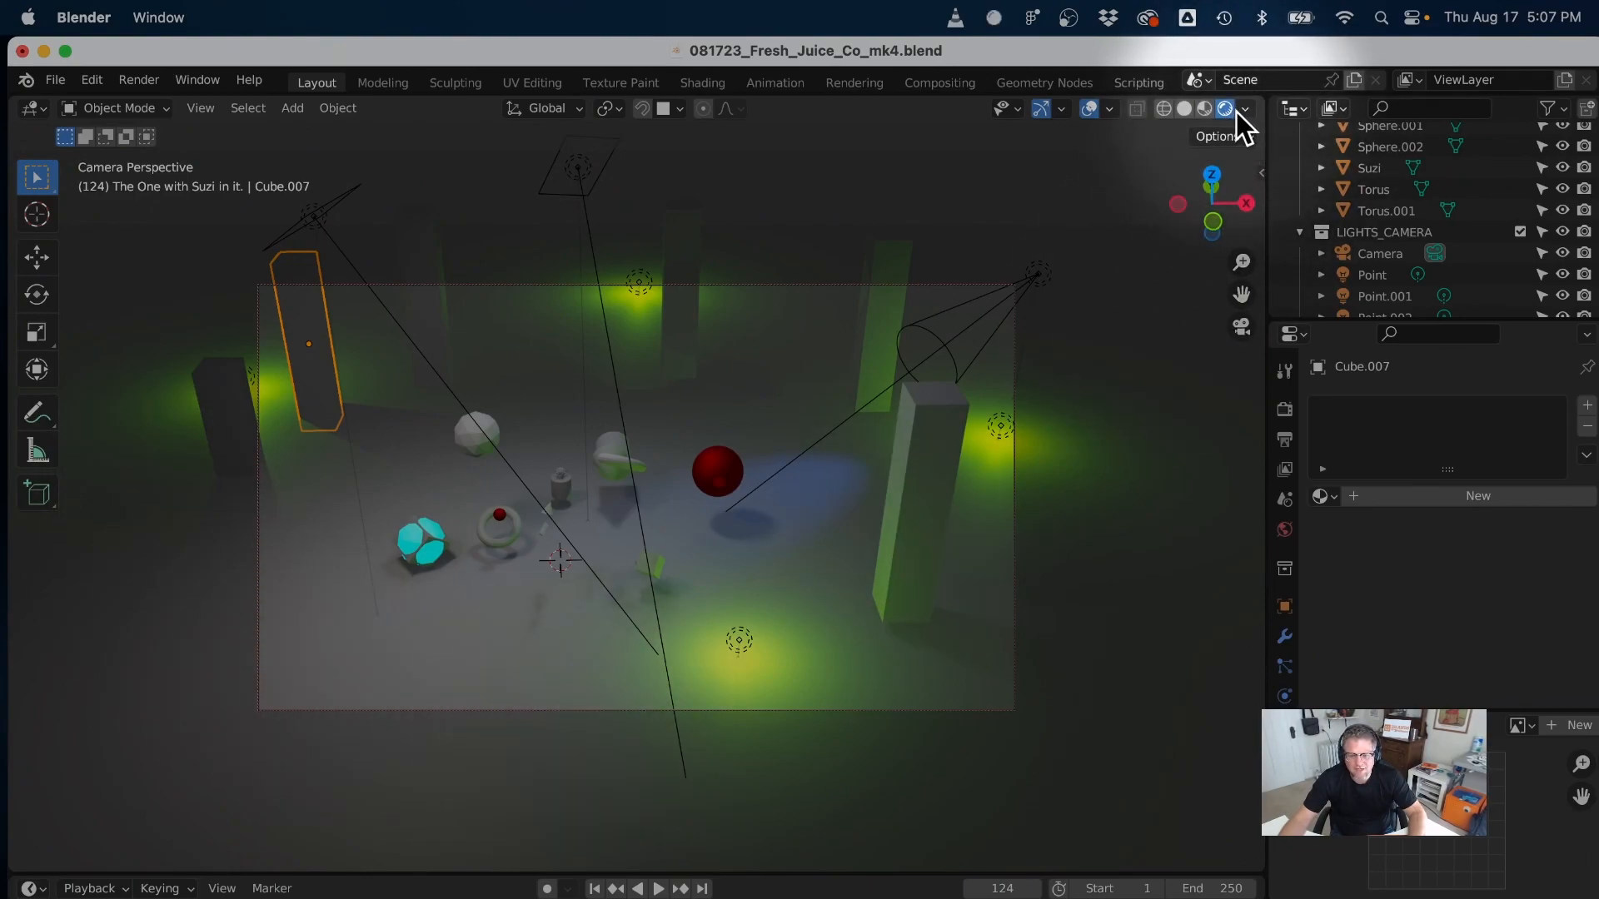
pyautogui.click(1286, 412)
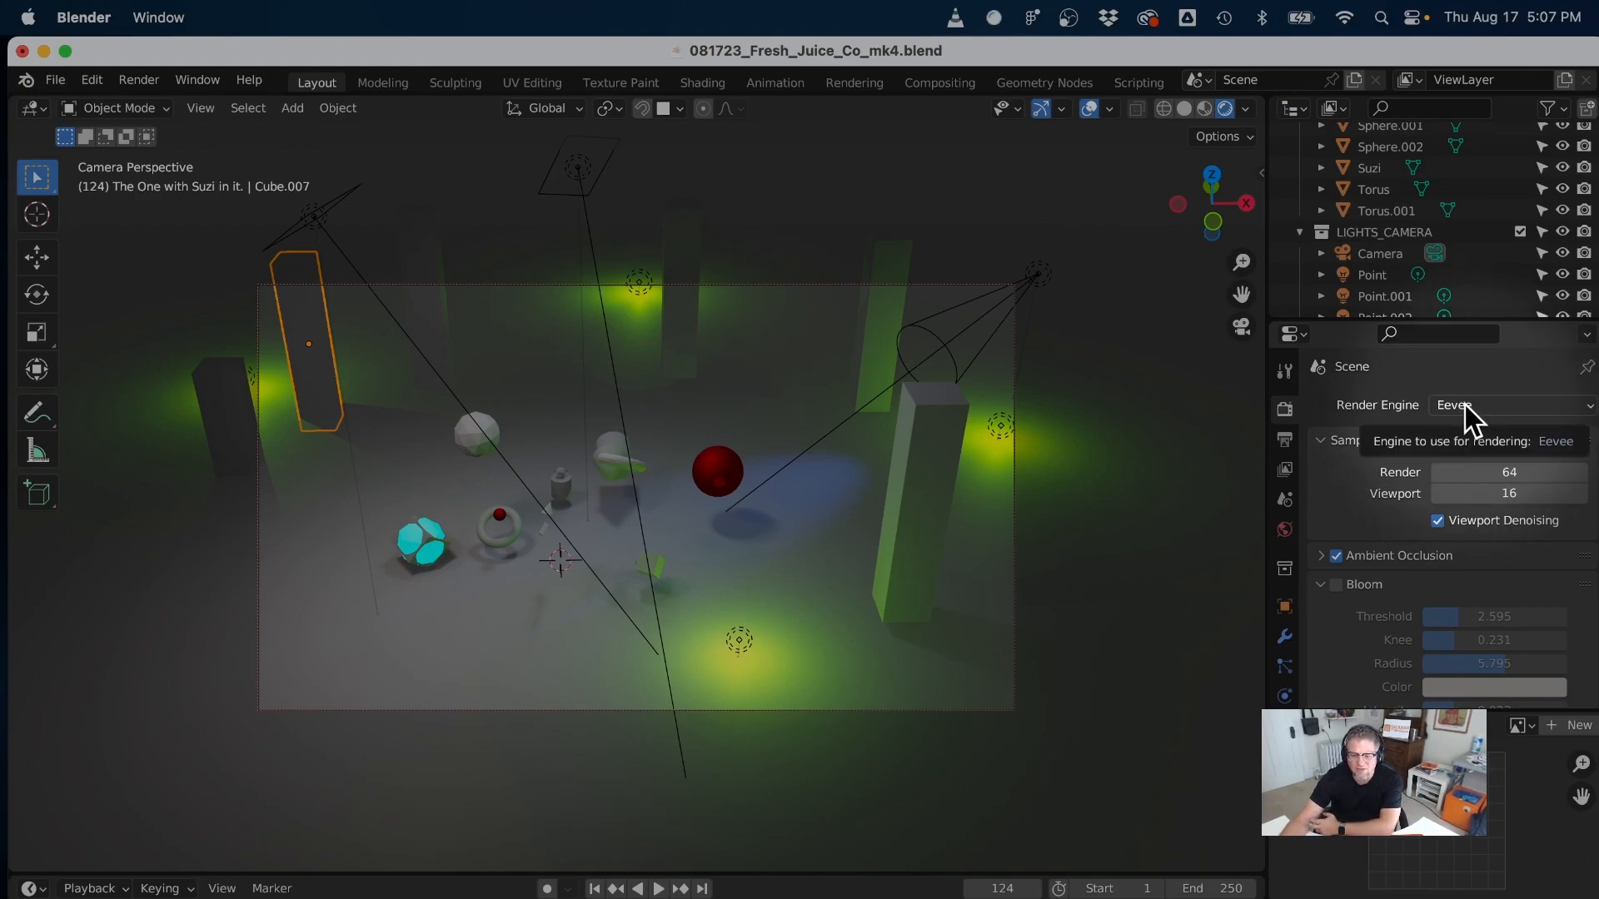
pyautogui.moveTo(648, 462)
pyautogui.mouseDown(button='middle')
pyautogui.moveTo(676, 463)
pyautogui.moveTo(638, 466)
pyautogui.mouseUp(button='middle')
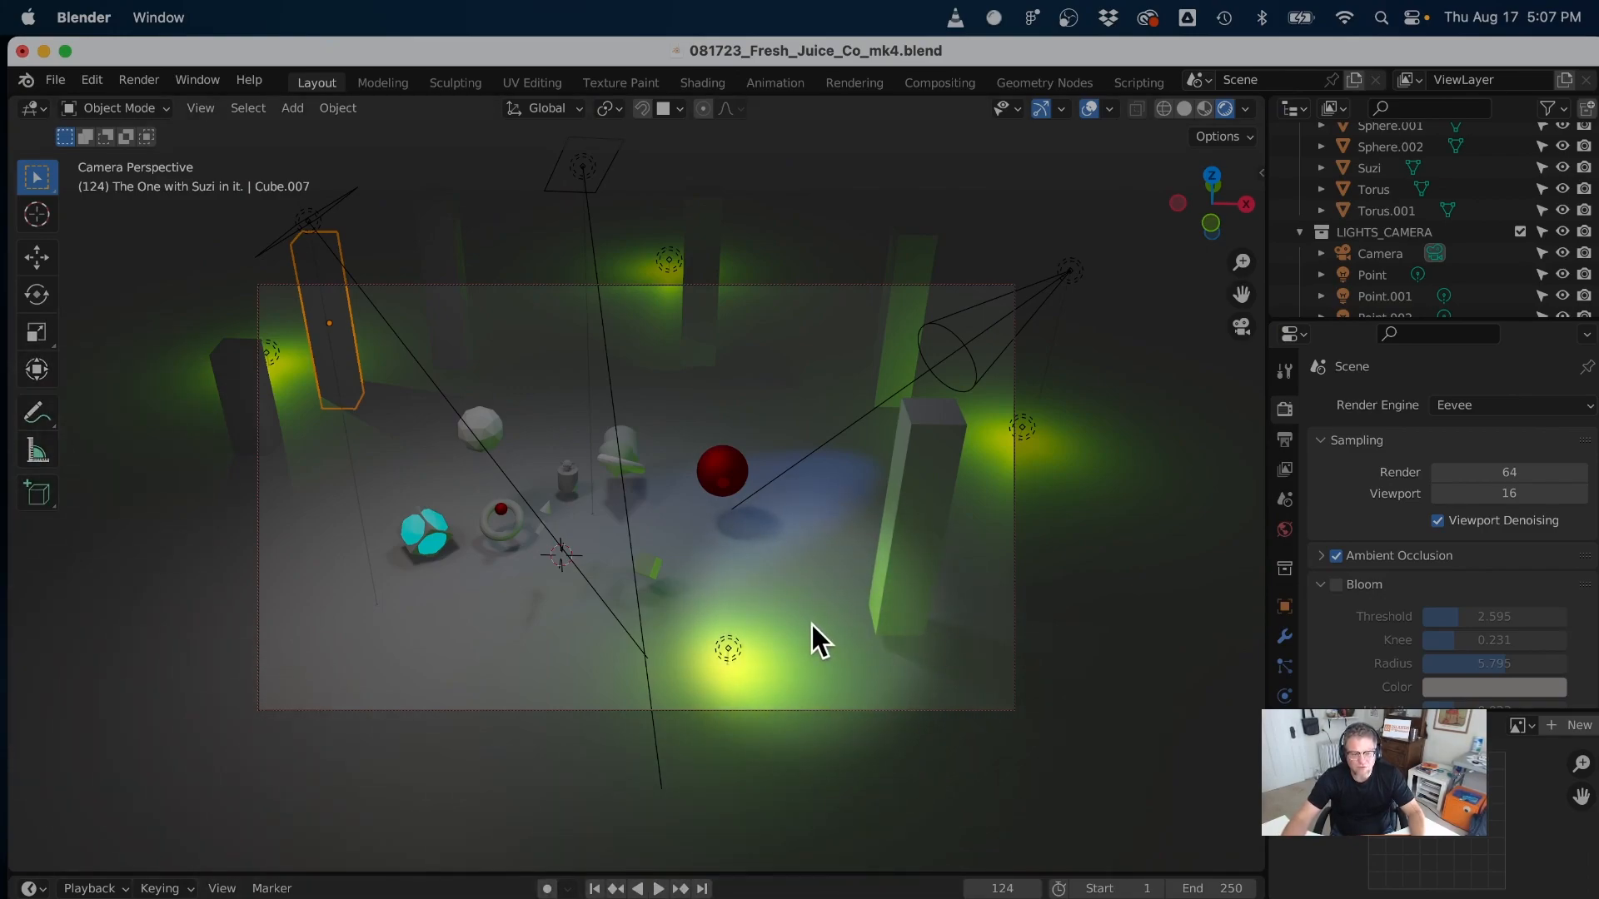
# - Render frame 124 as a still image and move the render window over the viewport
pyautogui.click(137, 81)
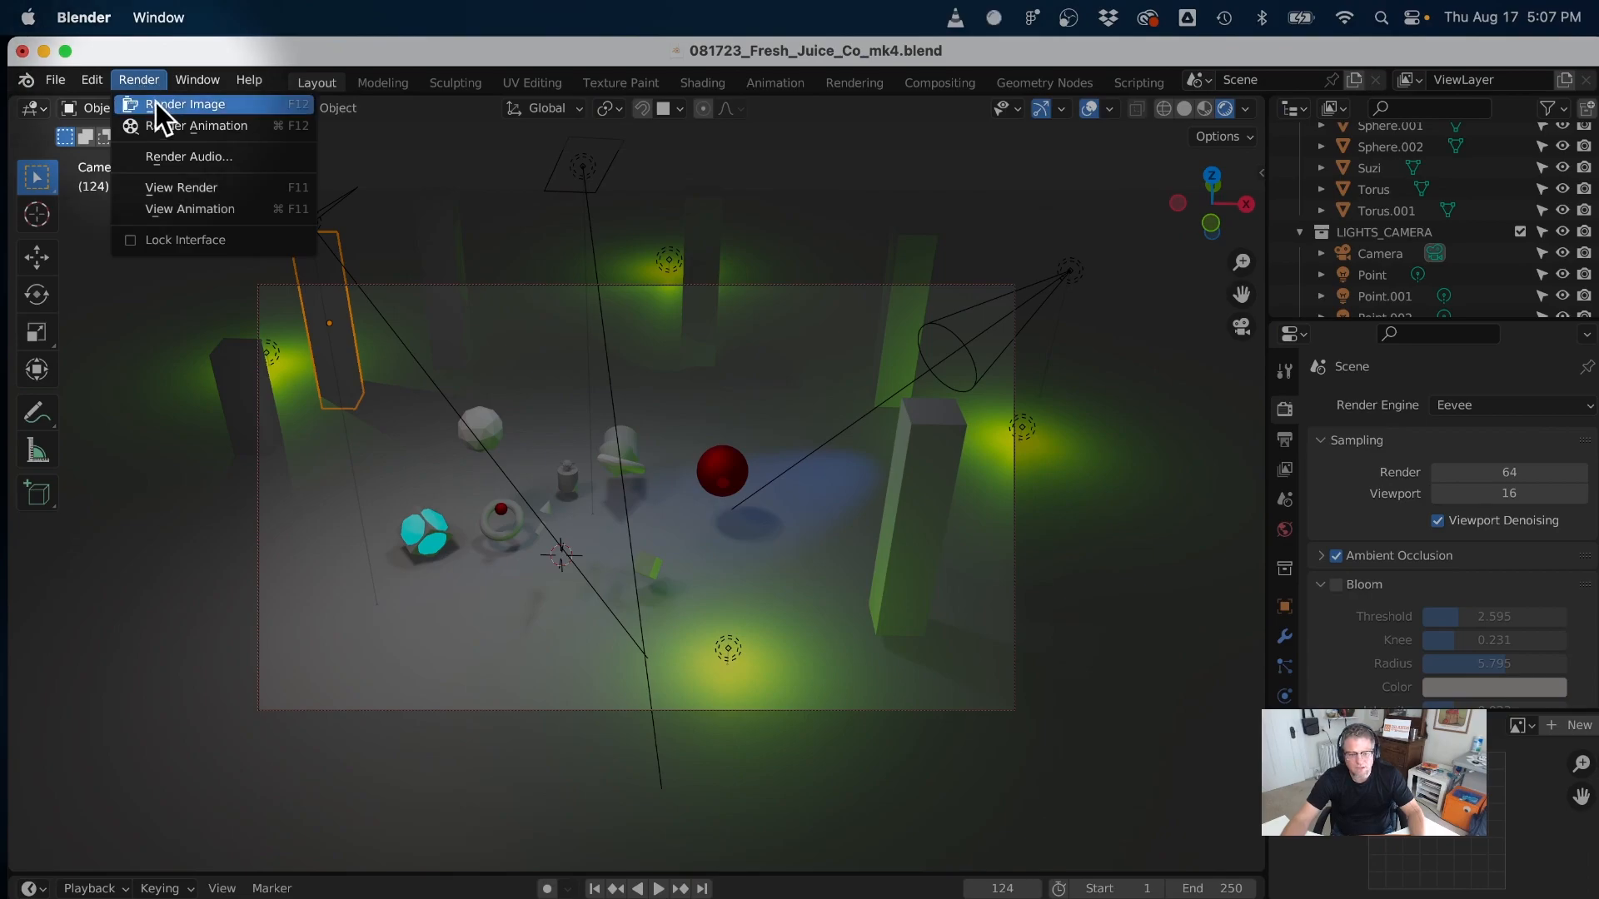
pyautogui.press('Escape')
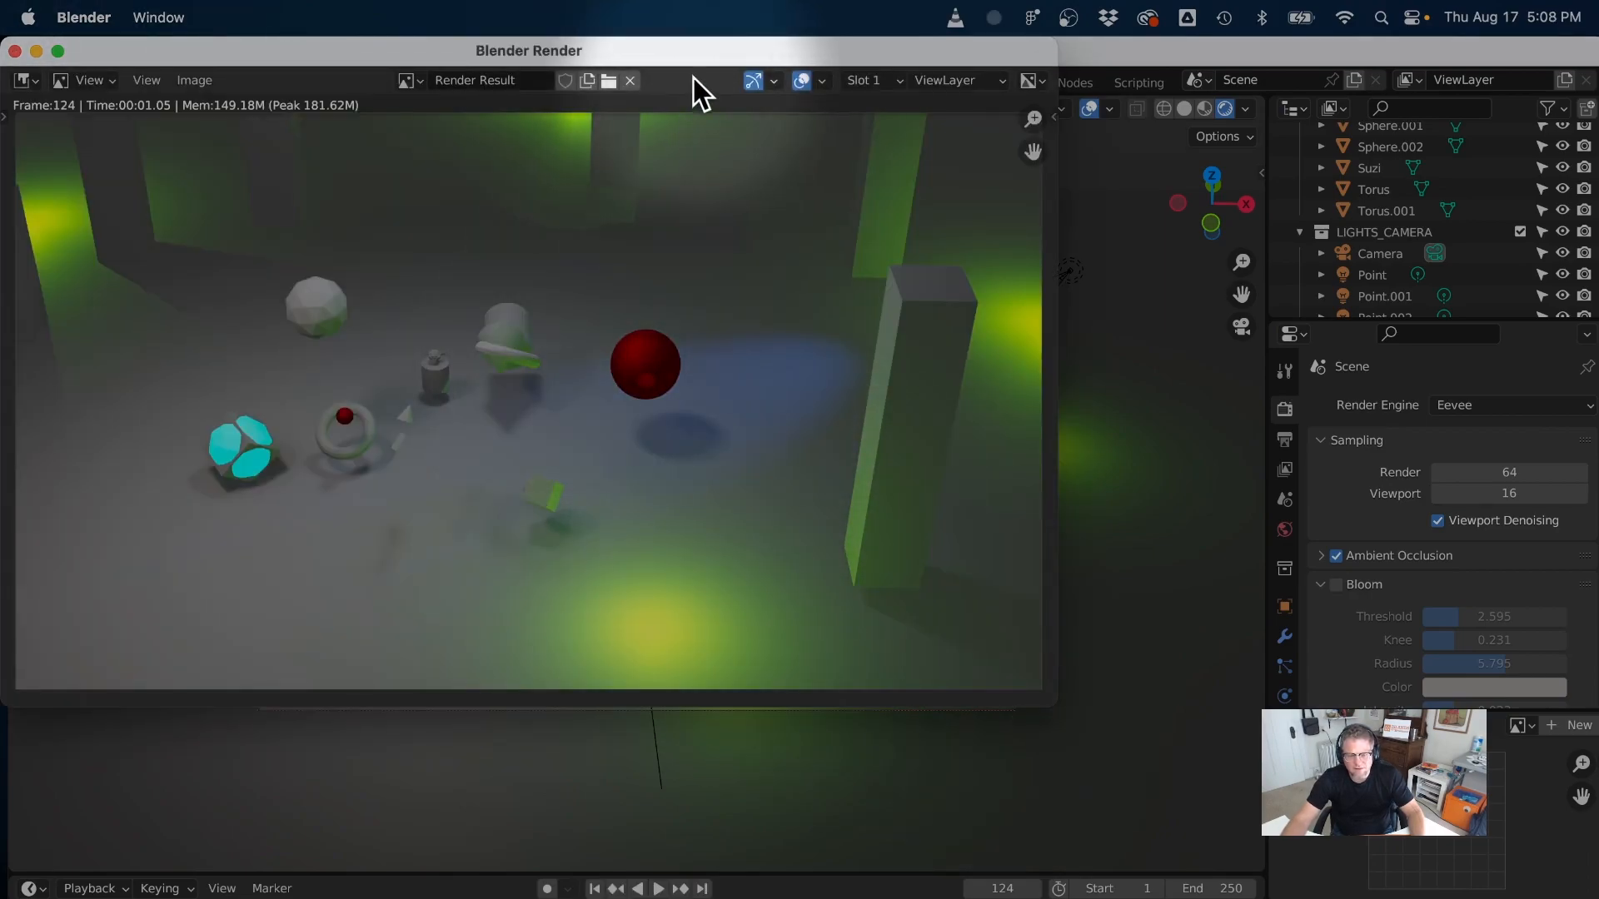
pyautogui.moveTo(701, 56); pyautogui.dragTo(881, 132)
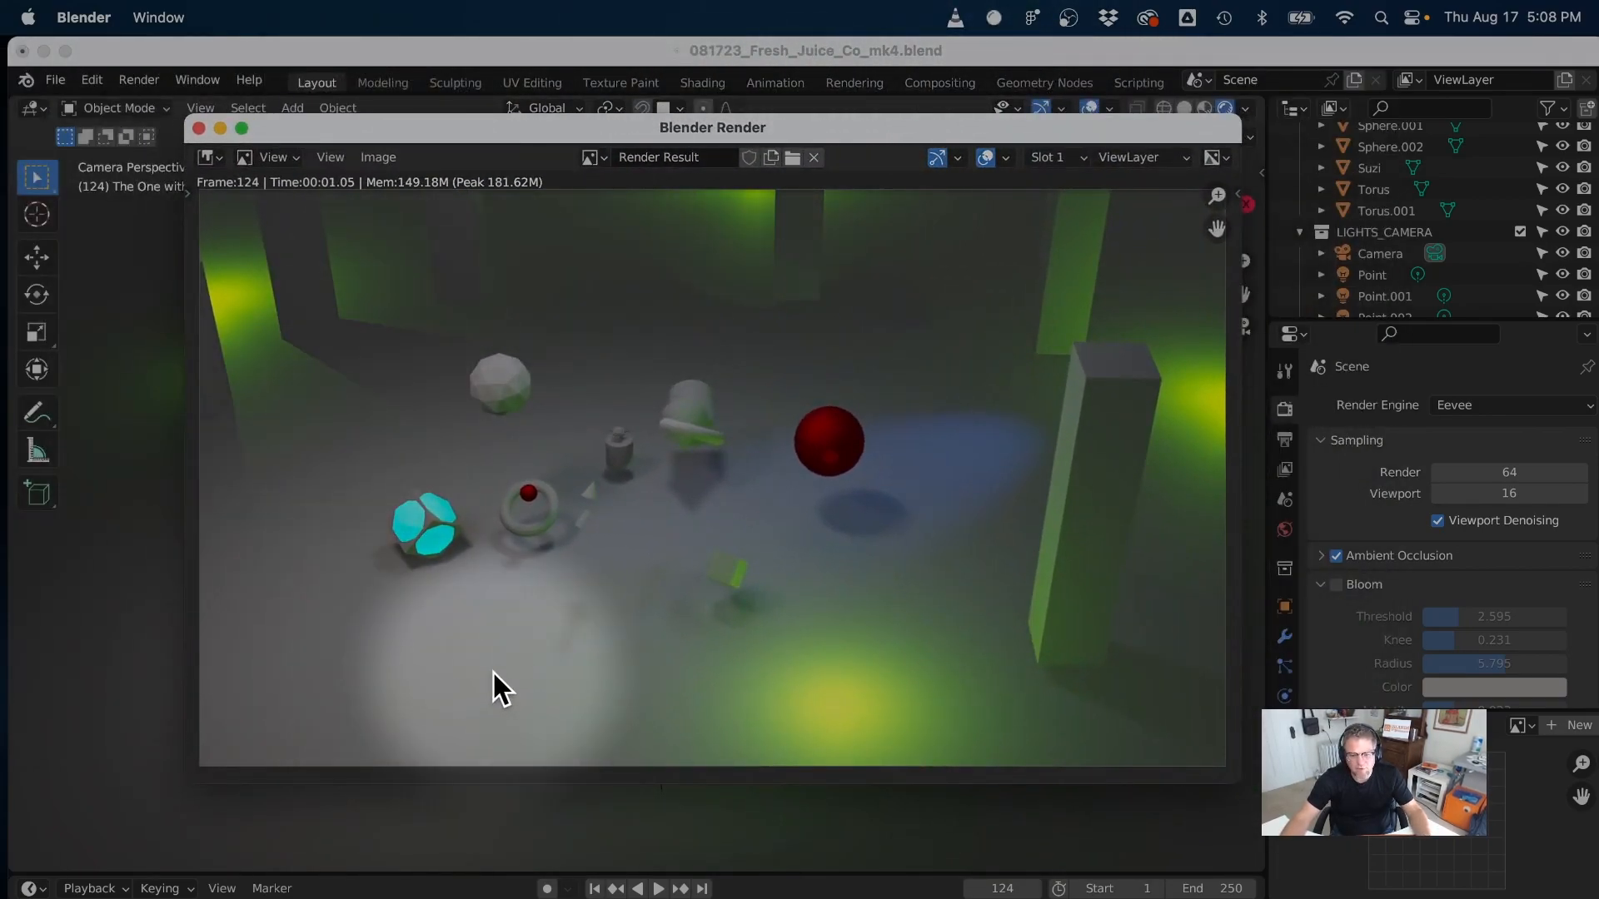
# - Start saving the rendered image under a chosen file and set its file format to JPEG
pyautogui.click(379, 156)
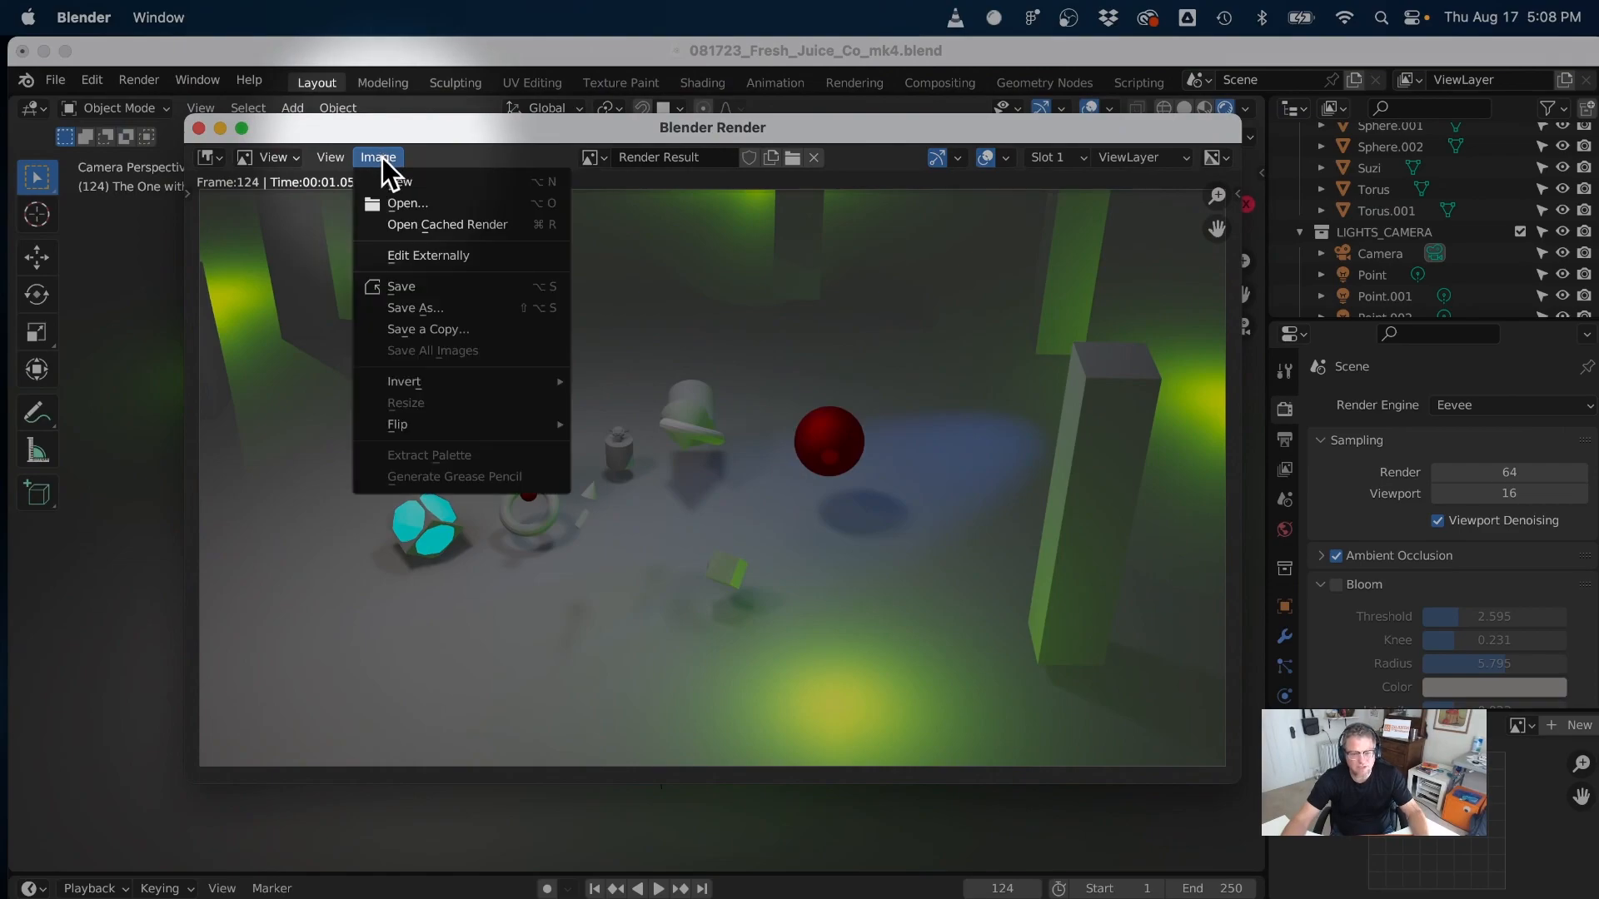
pyautogui.click(423, 308)
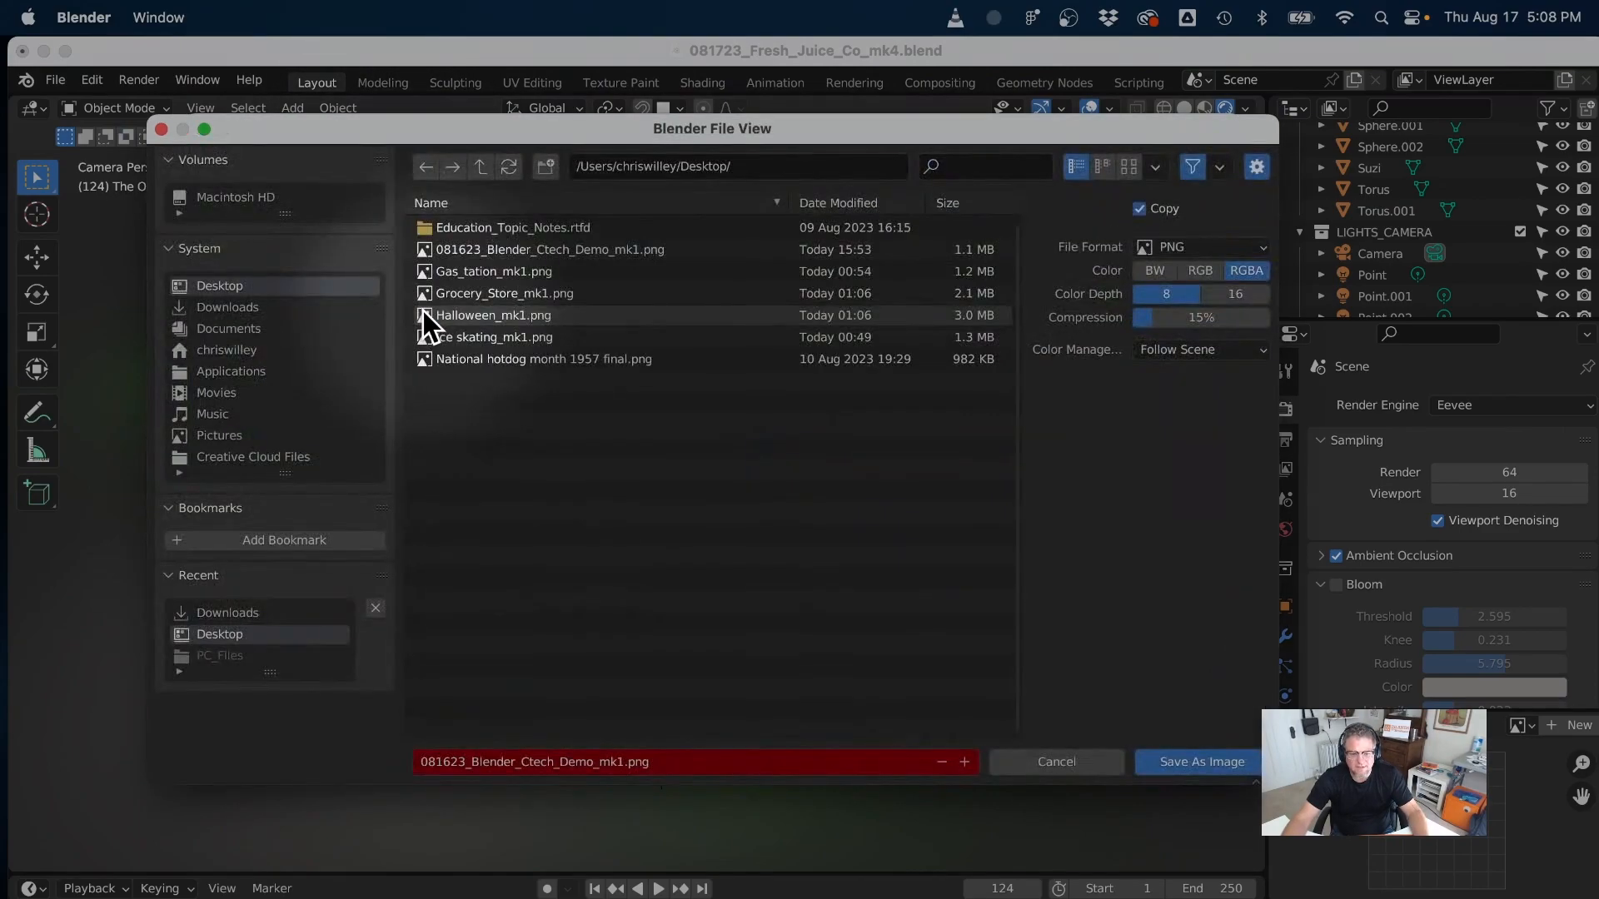
pyautogui.click(1178, 246)
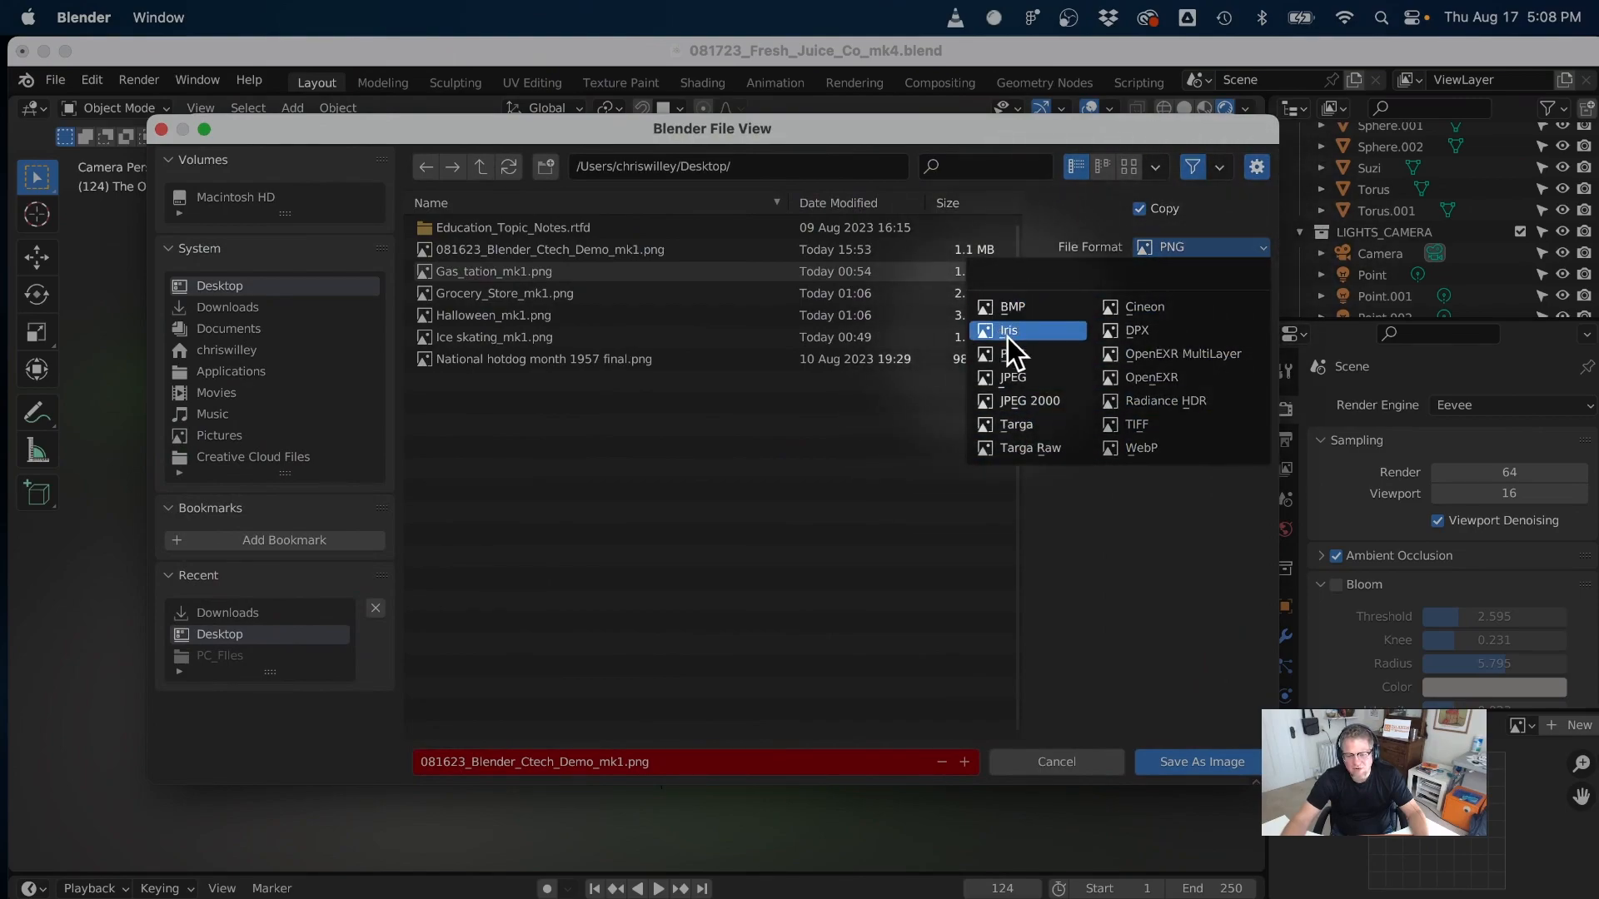
pyautogui.click(1072, 378)
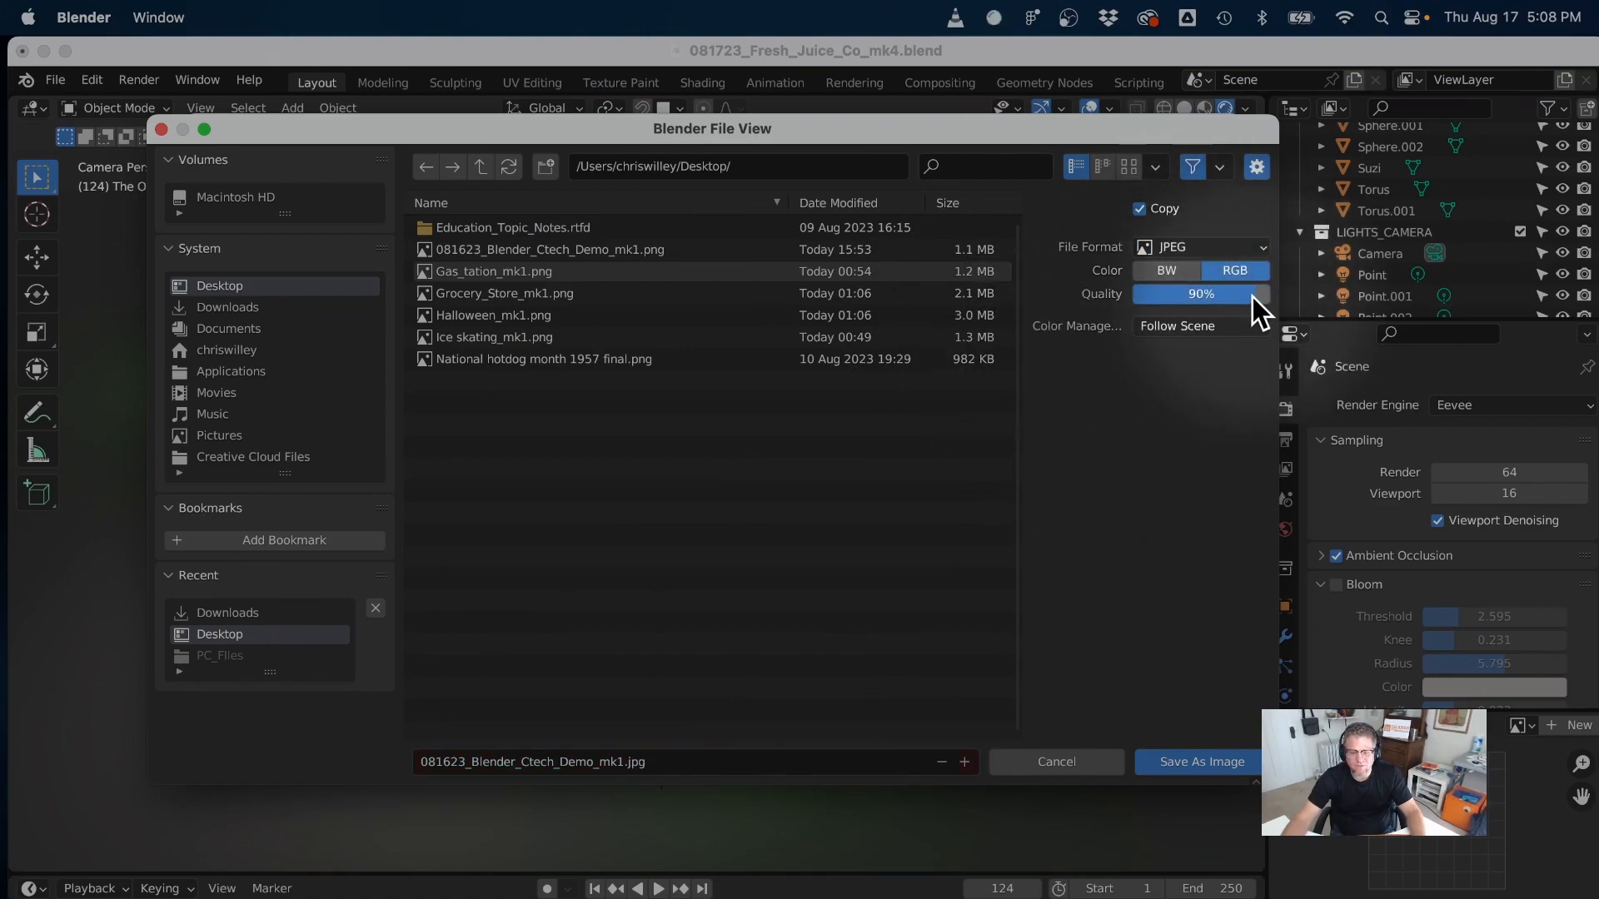
# - Save the render to the Desktop as 081623_Blender_Ctech_Demo_mk1.png in PNG format with 0% compression, and close the render window
pyautogui.click(1241, 248)
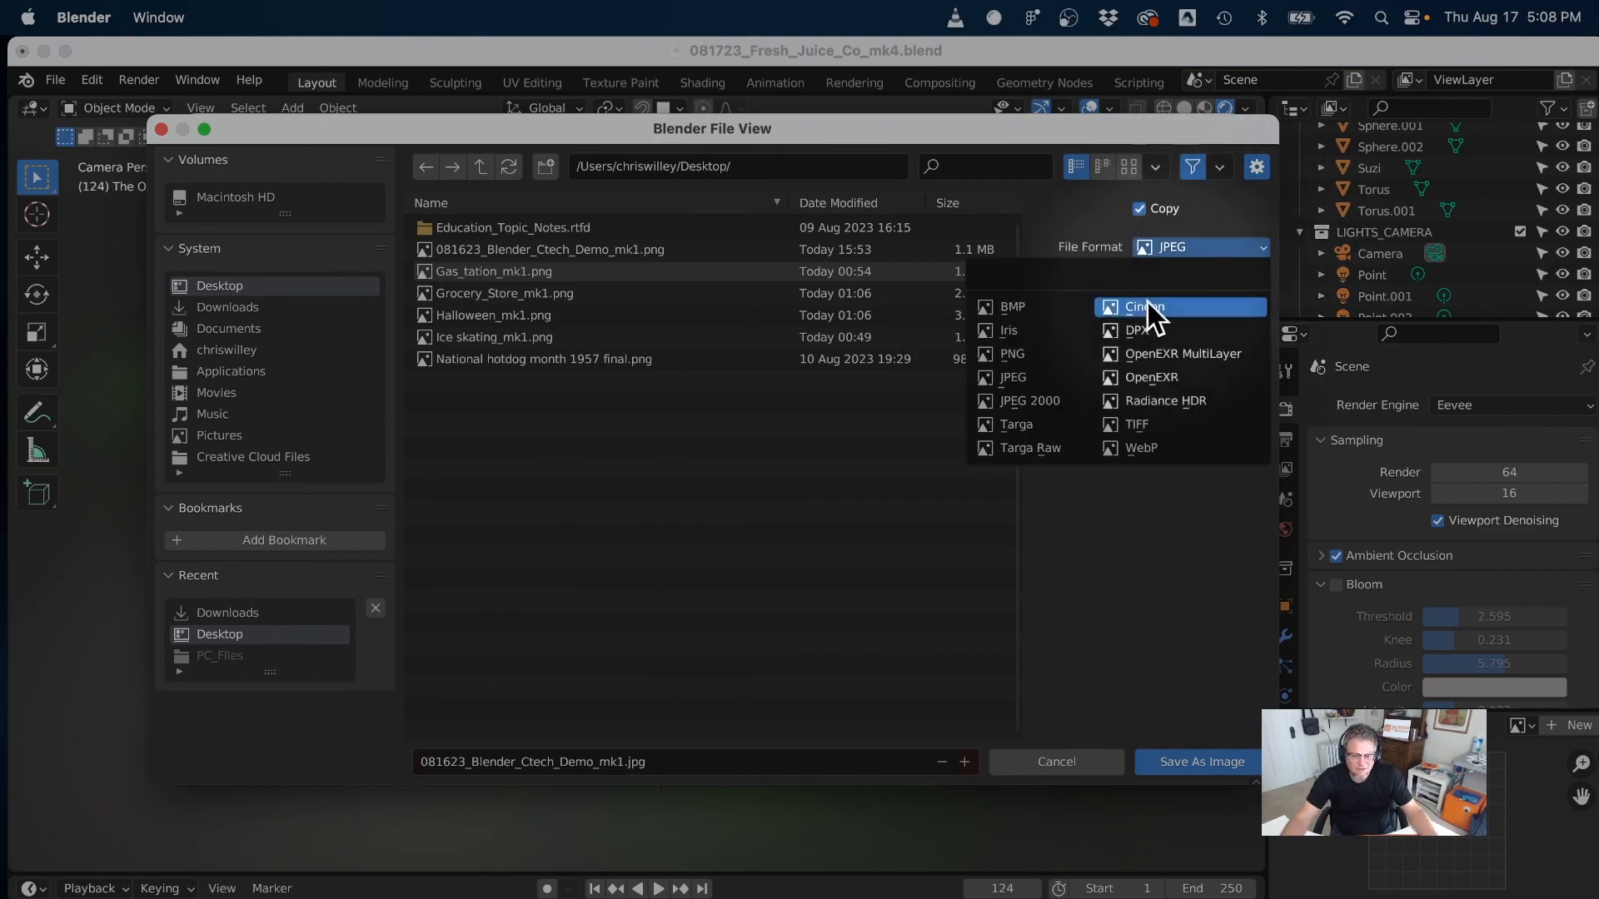
pyautogui.click(1031, 354)
pyautogui.moveTo(1157, 311); pyautogui.dragTo(1134, 313)
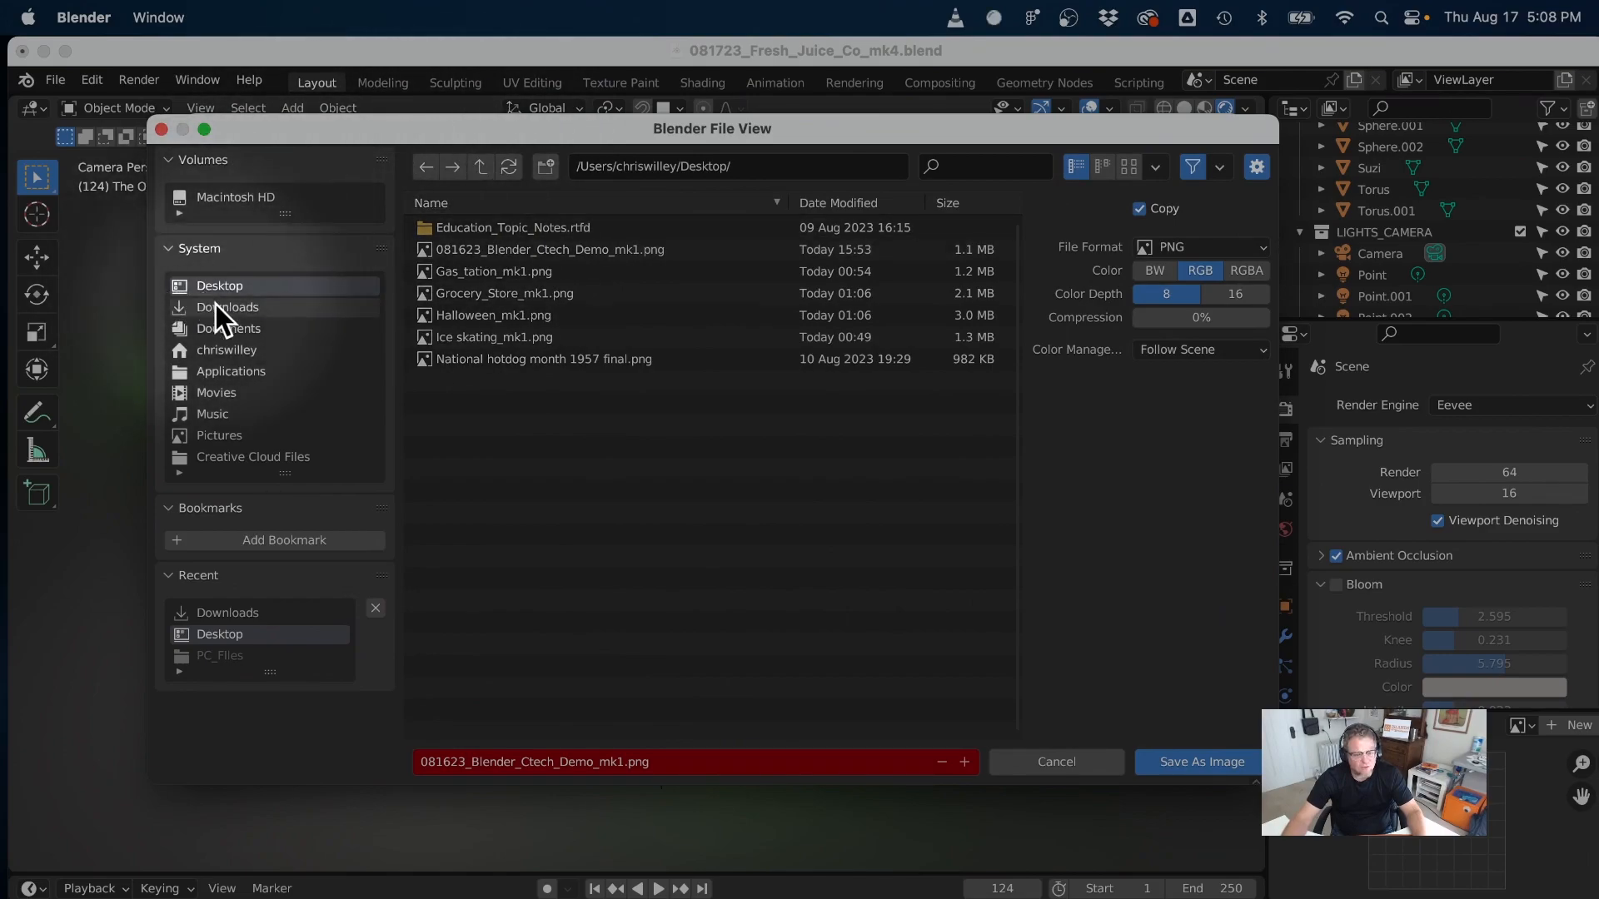
pyautogui.click(1182, 762)
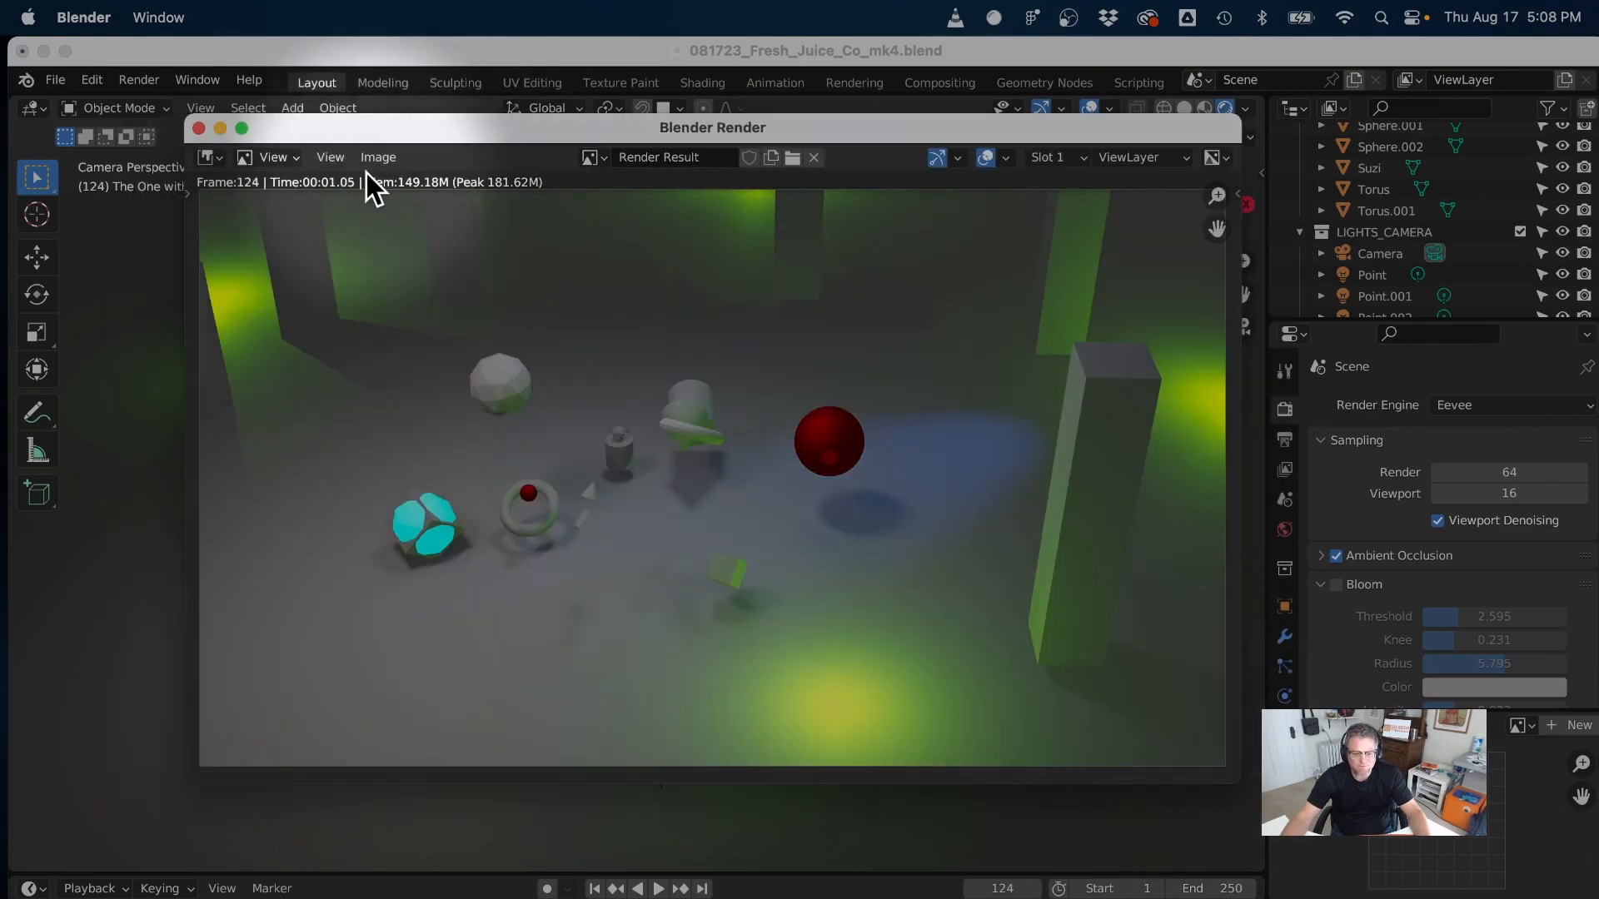
pyautogui.click(198, 128)
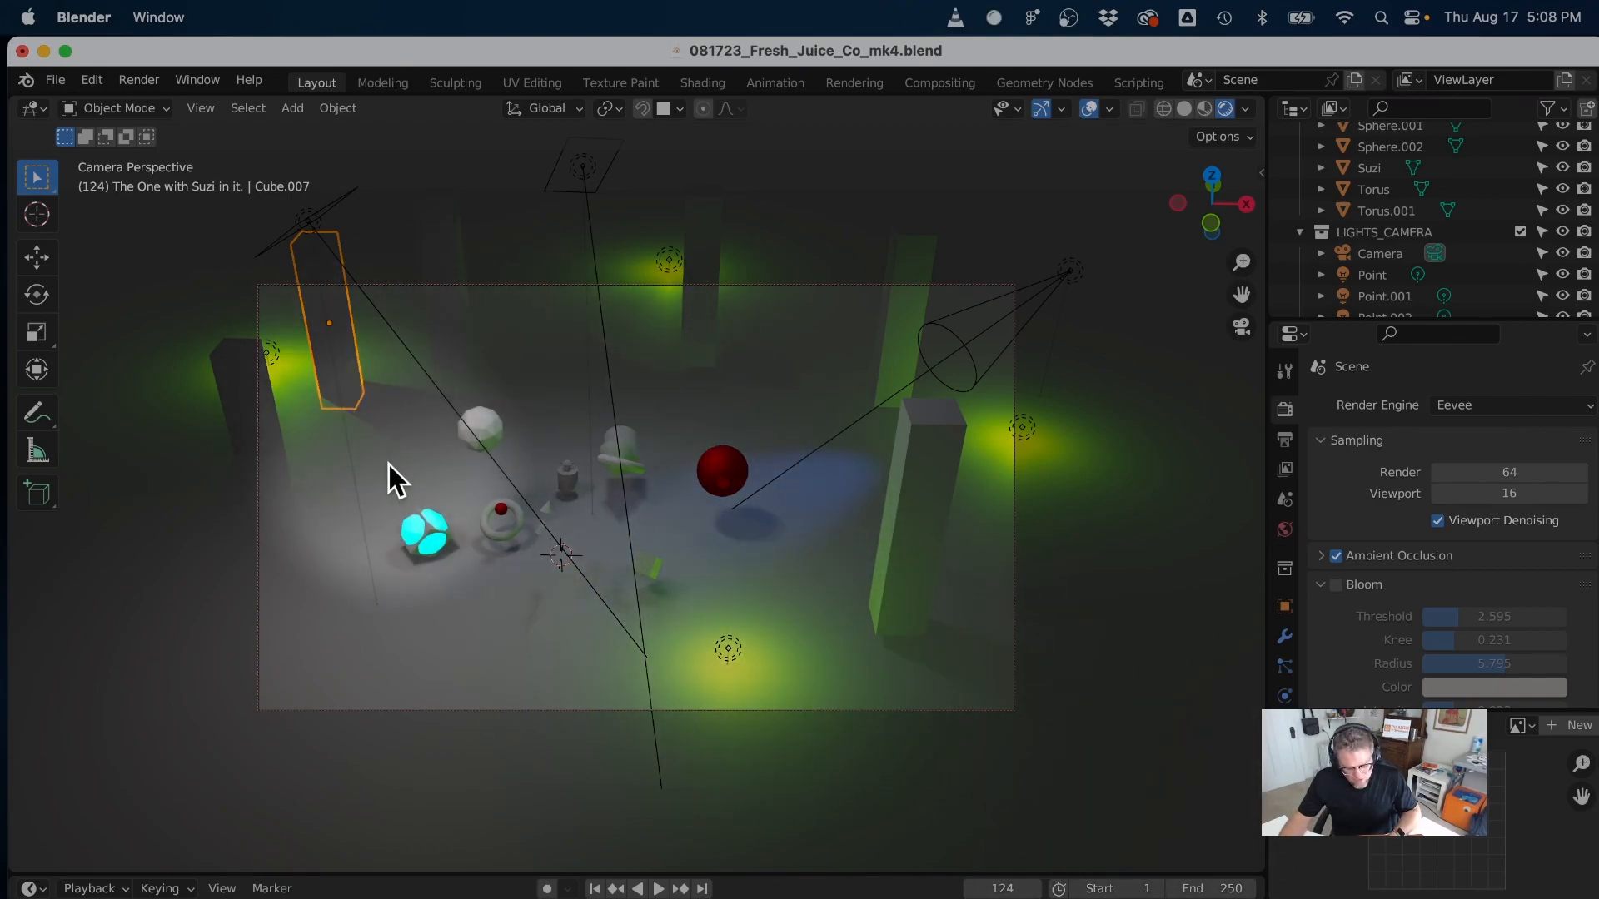
pyautogui.press('super+space')
pyautogui.press('super+space')
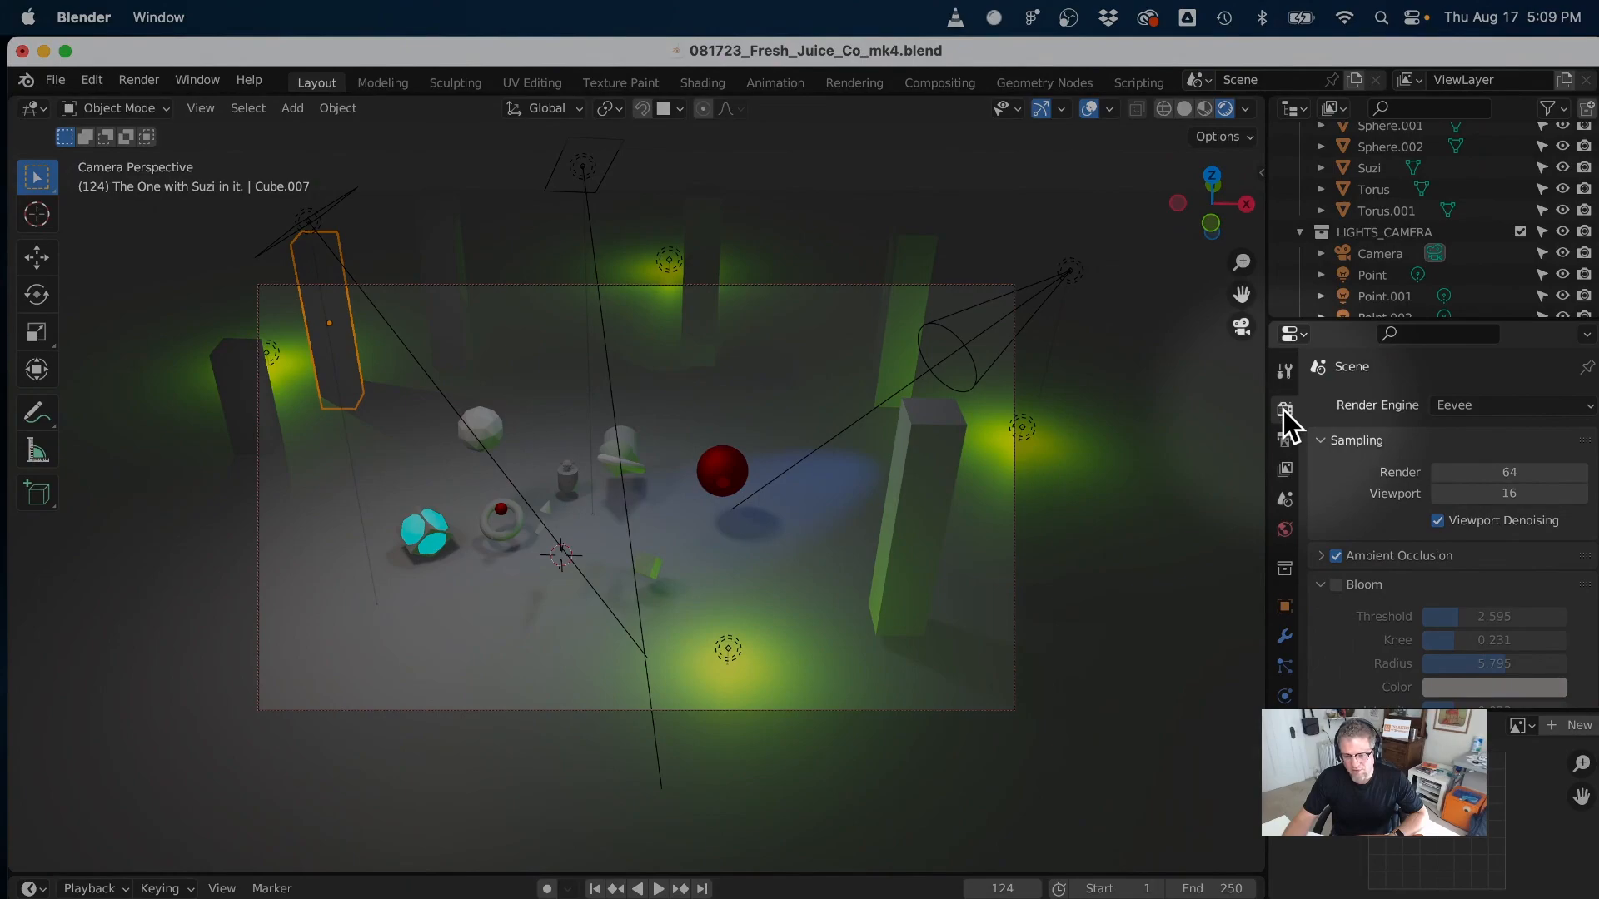
# - Set the scene's render engine to Cycles
pyautogui.click(1476, 405)
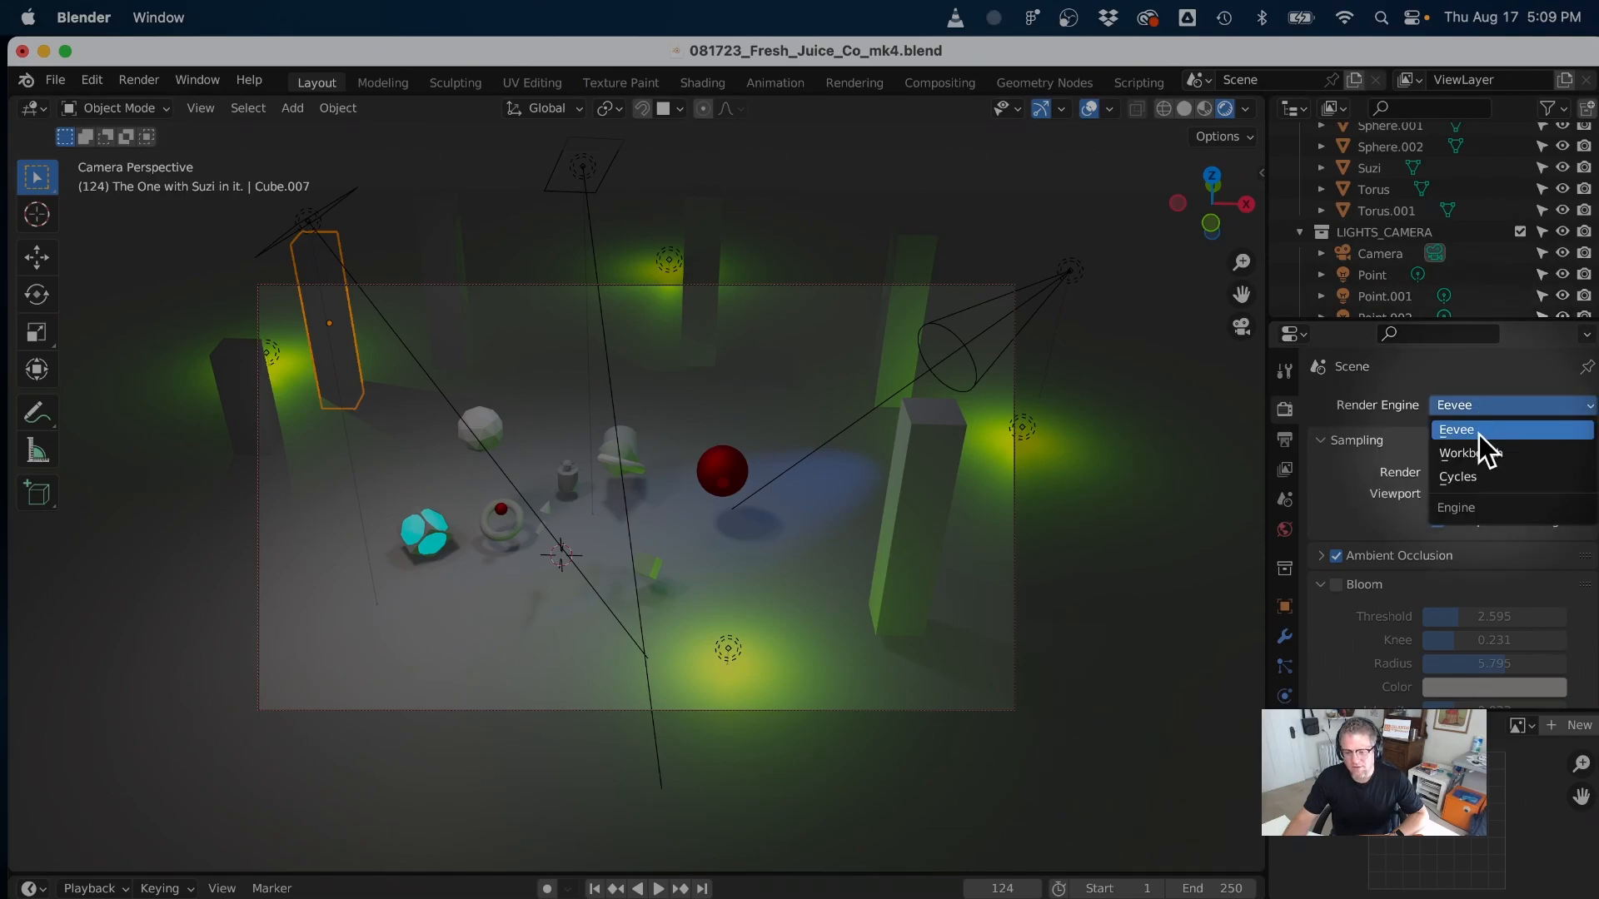
pyautogui.click(1465, 474)
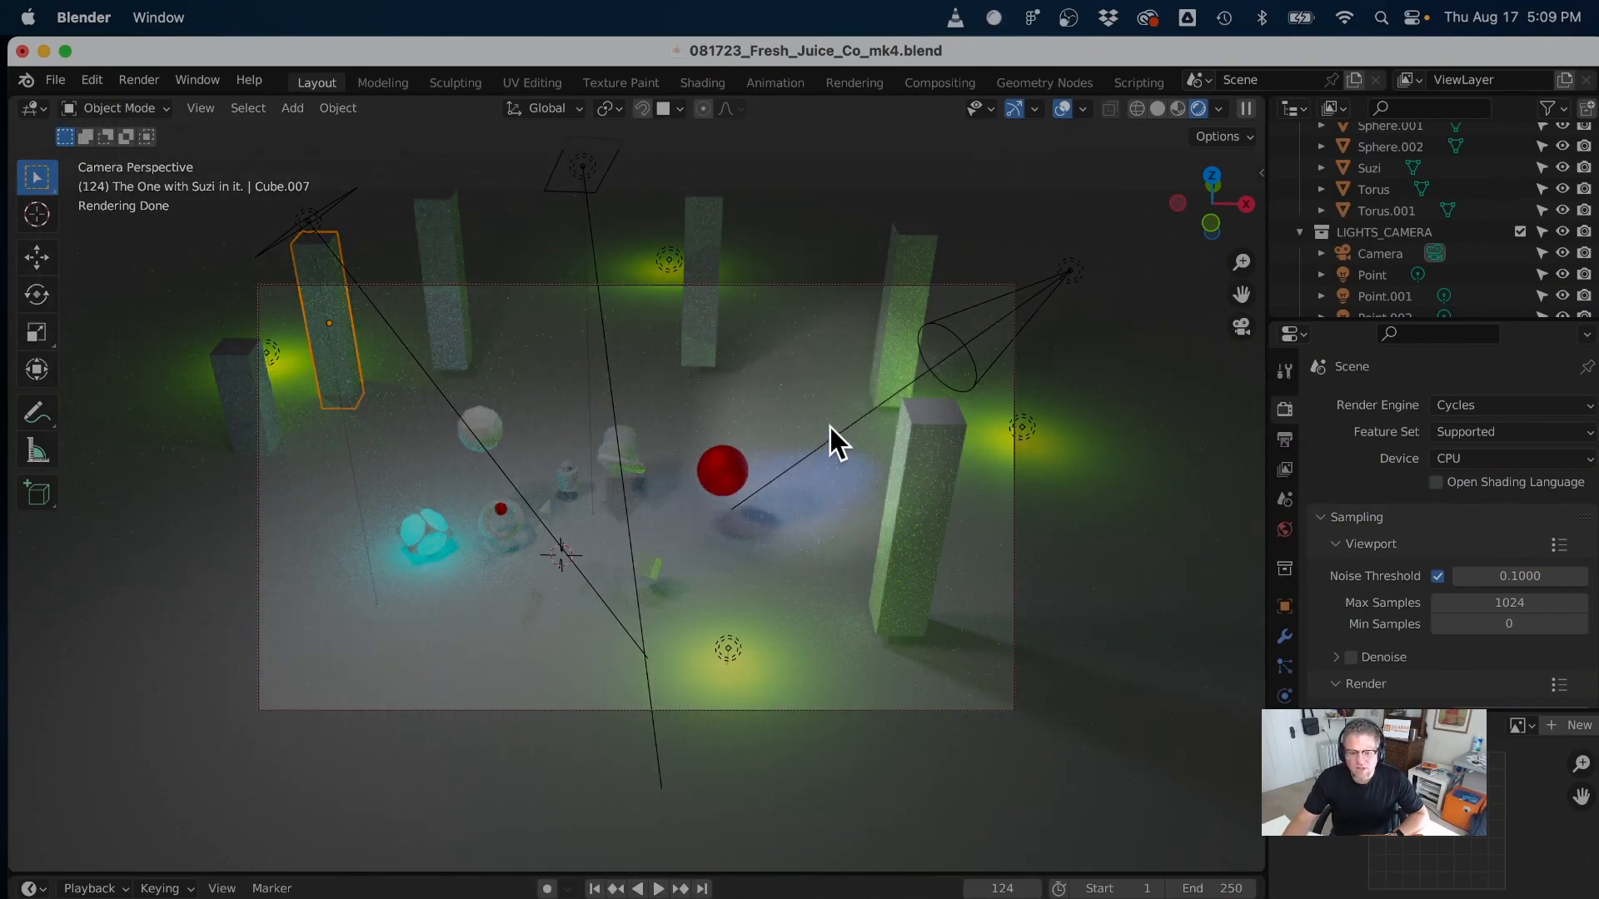
# - Examine the Cycles viewport and render sampling settings, especially the noise thresholds and maximum samples
pyautogui.press('ctrl')
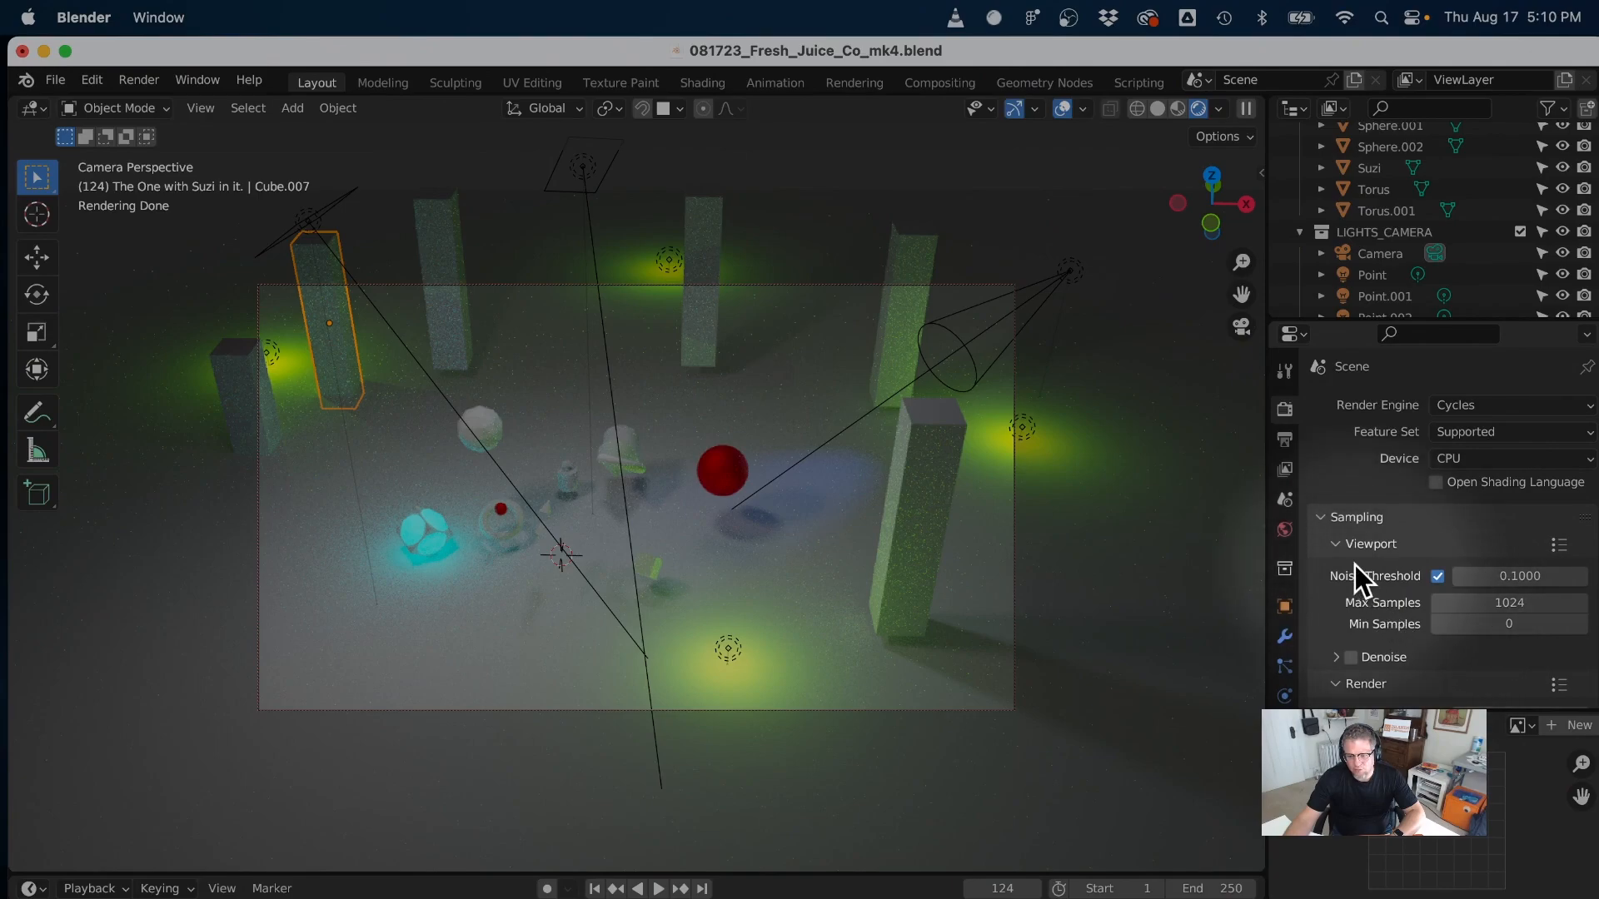
pyautogui.scroll(-1, 1342, 552)
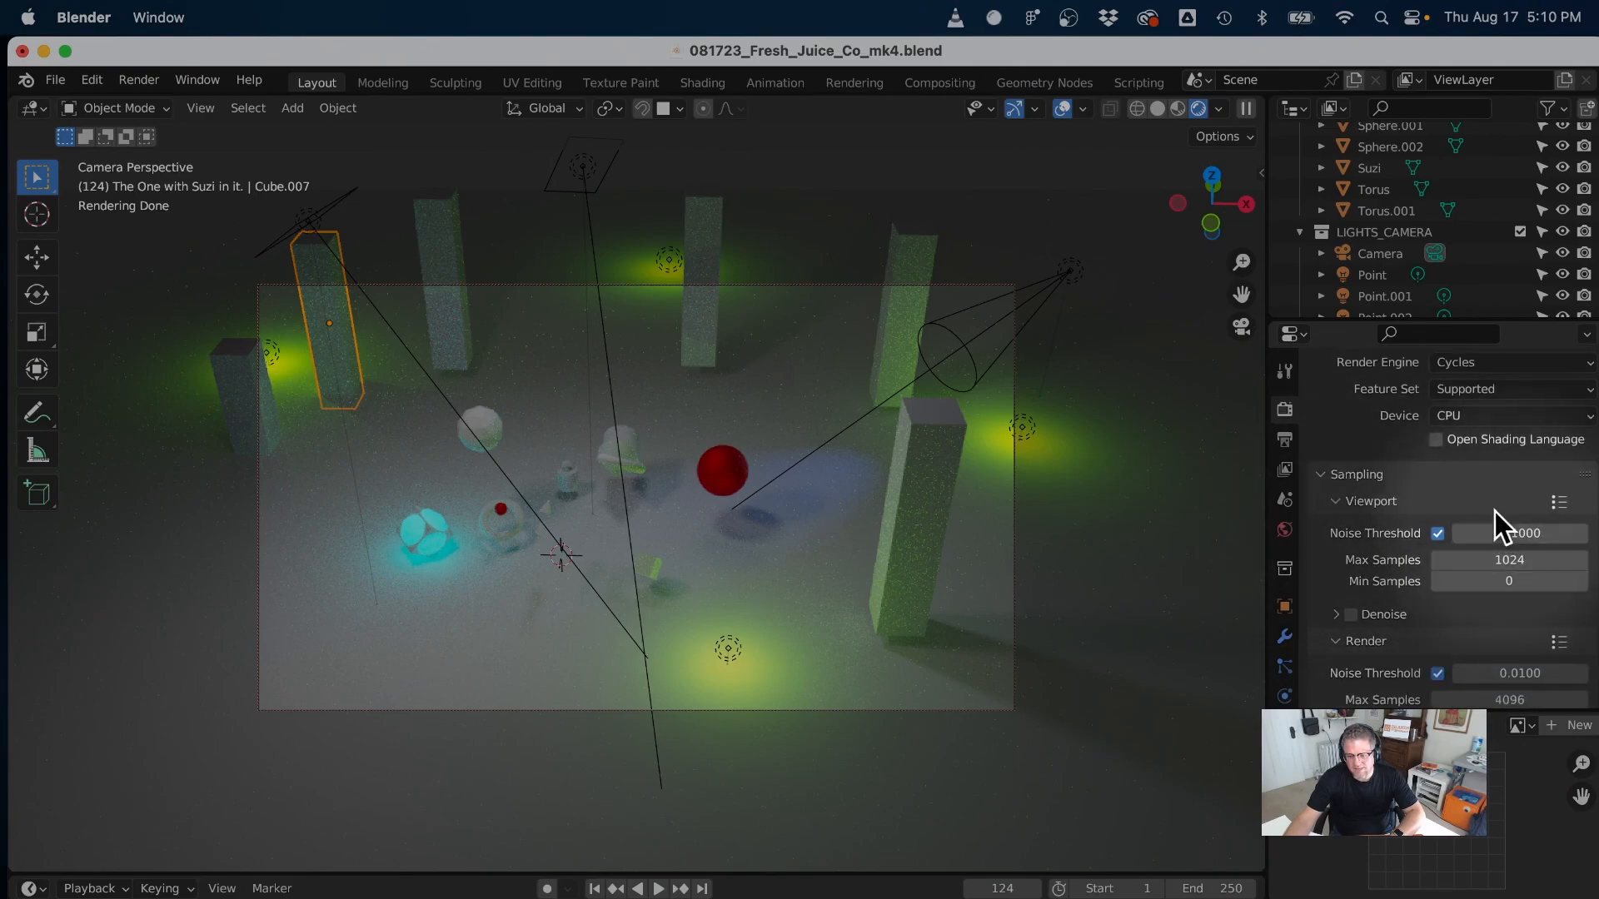
pyautogui.scroll(-3, 1525, 592)
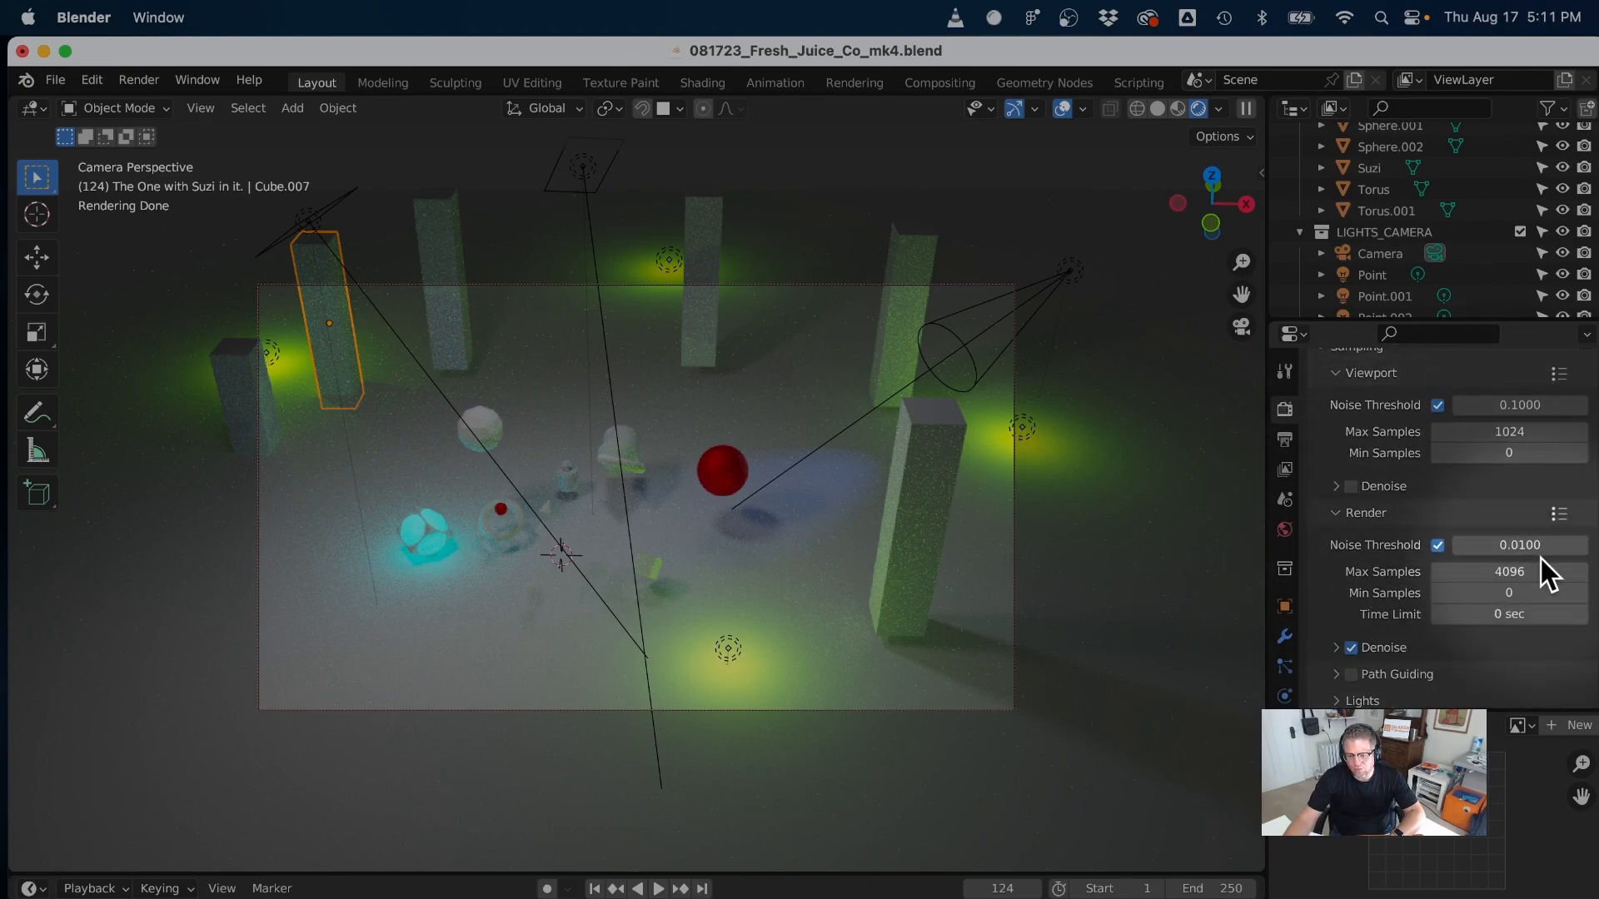
pyautogui.scroll(2, 1540, 554)
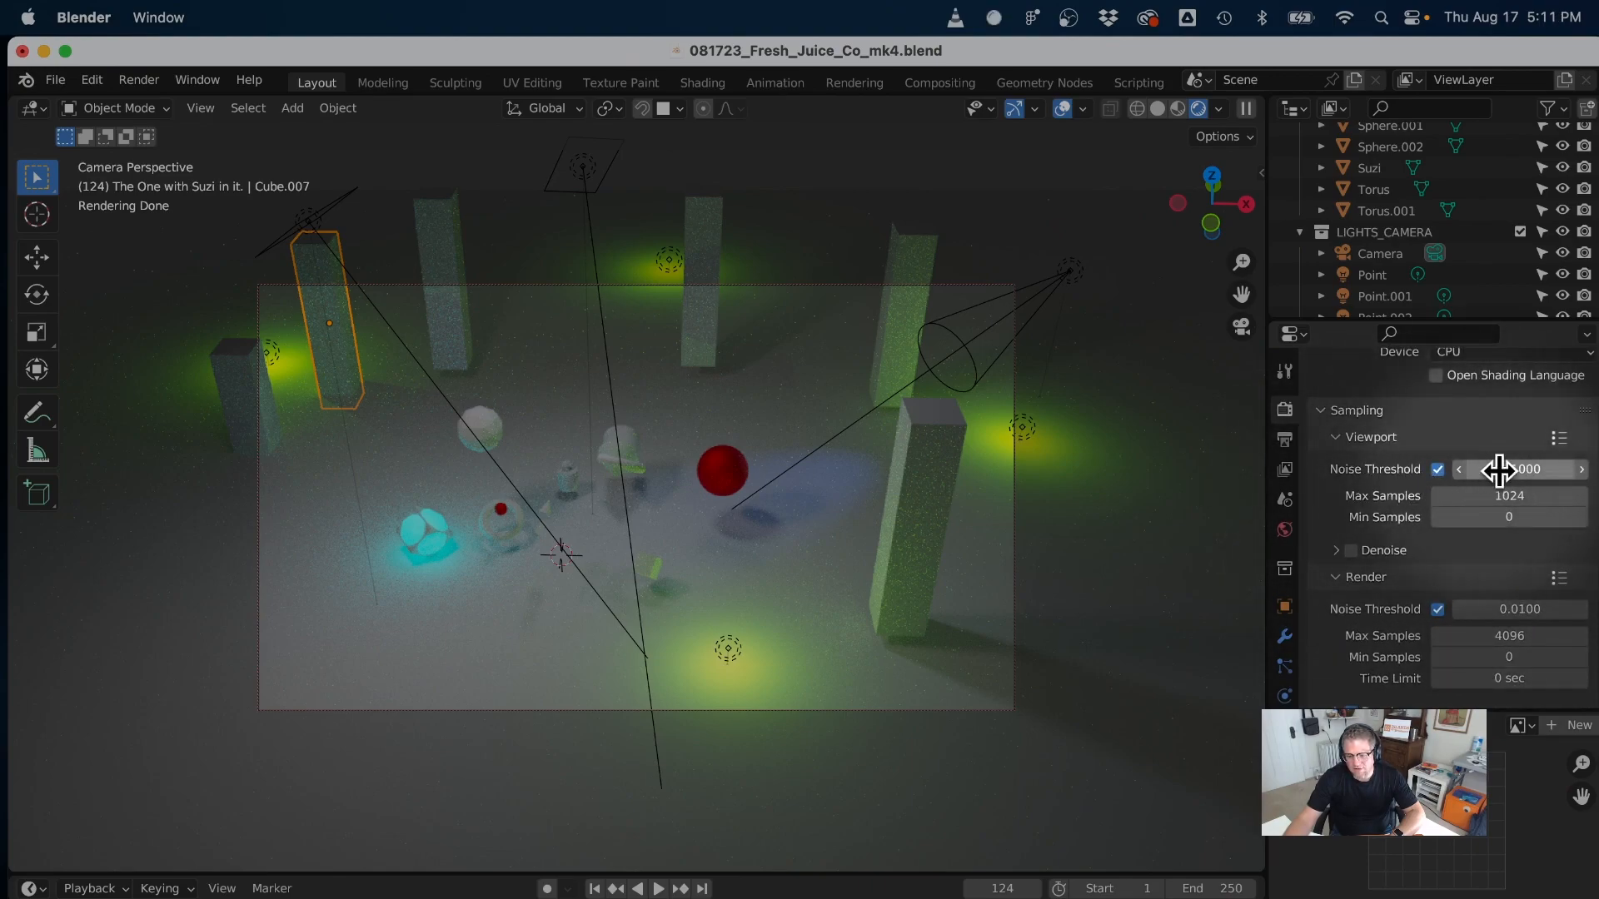
pyautogui.moveTo(1509, 469); pyautogui.dragTo(1516, 467)
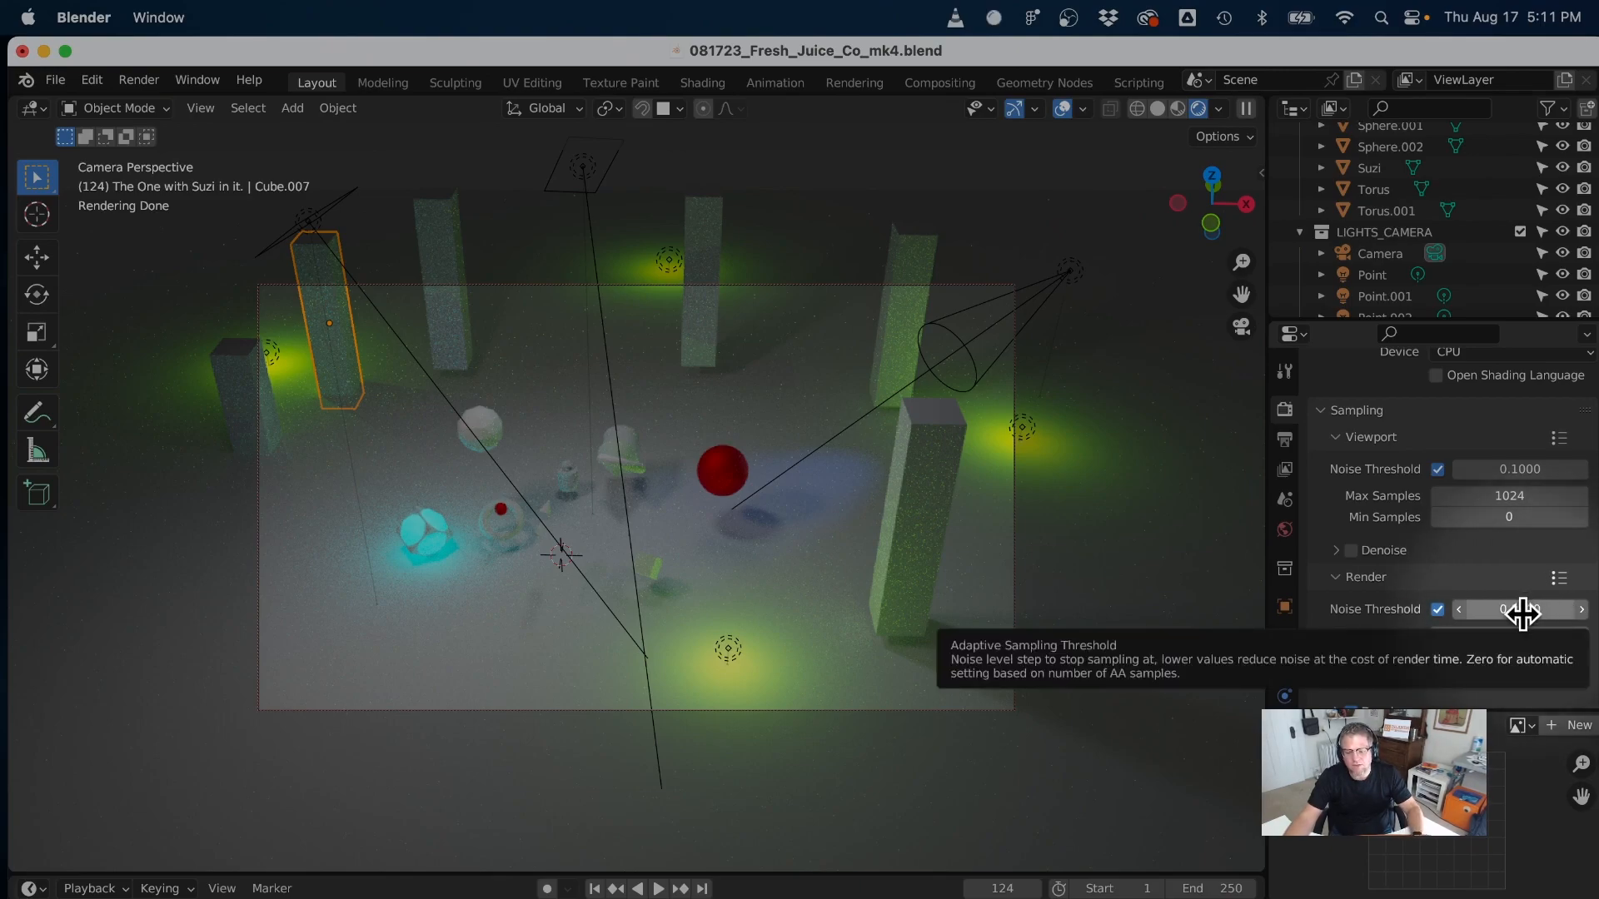
pyautogui.moveTo(430, 438); pyautogui.dragTo(396, 408, button='middle')
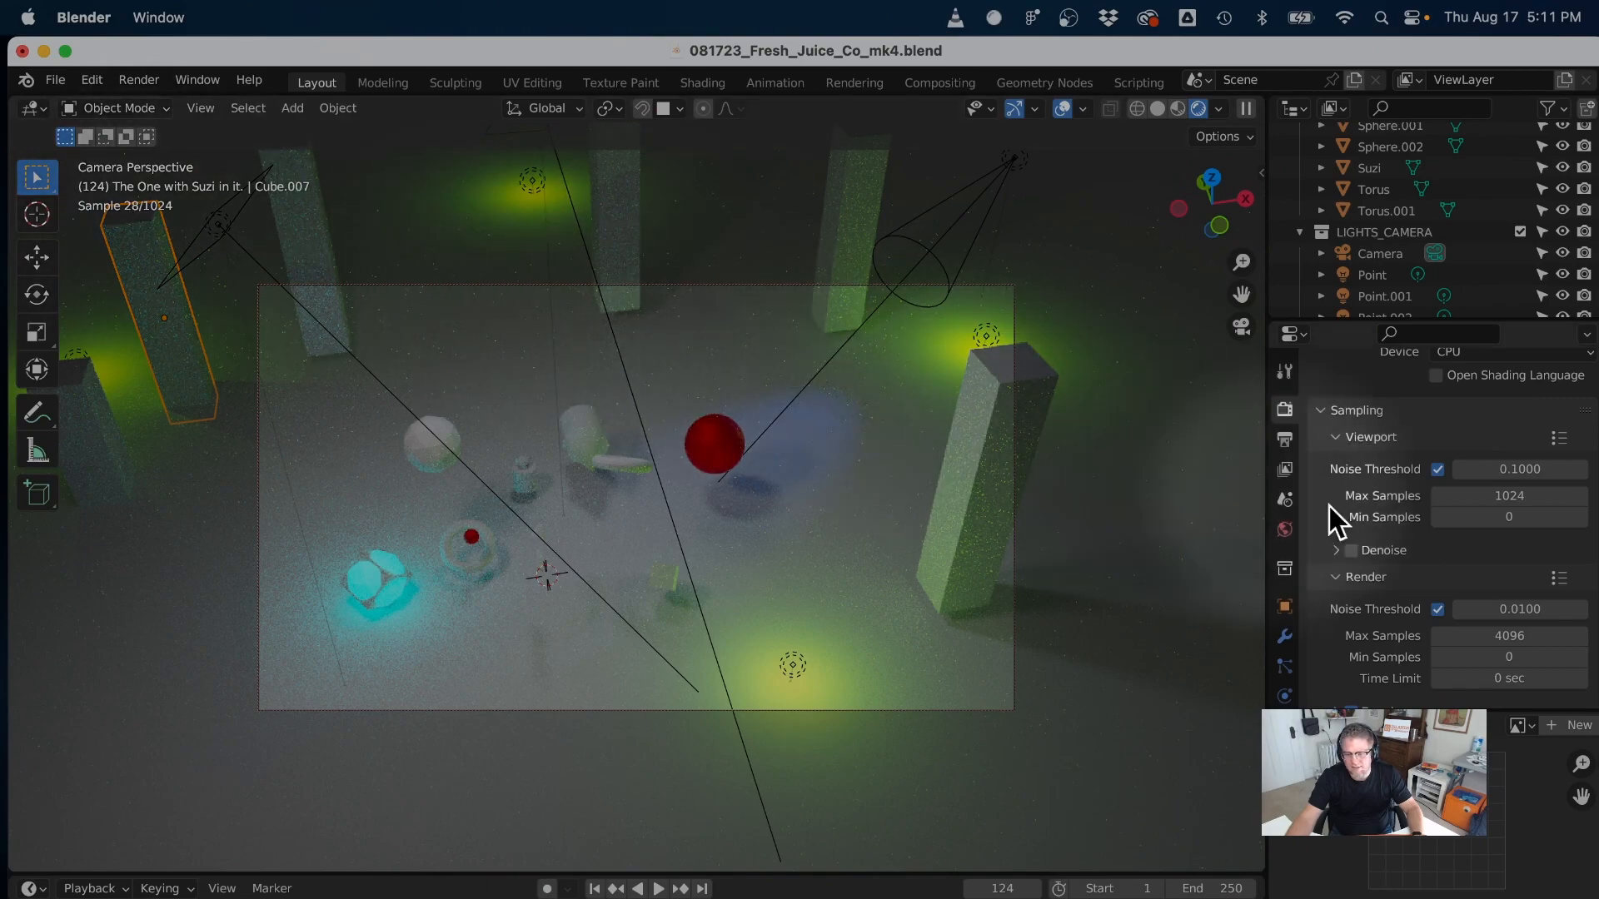
# - Try a viewport noise threshold of 1 and restore it to 0.1
pyautogui.click(1514, 470)
pyautogui.write('1')
pyautogui.press('Return')
pyautogui.click(1503, 470)
pyautogui.write('0.1')
pyautogui.press('Return')
# - Start a Cycles still render of frame 124 and close the render window
pyautogui.moveTo(852, 526); pyautogui.dragTo(809, 537, button='middle')
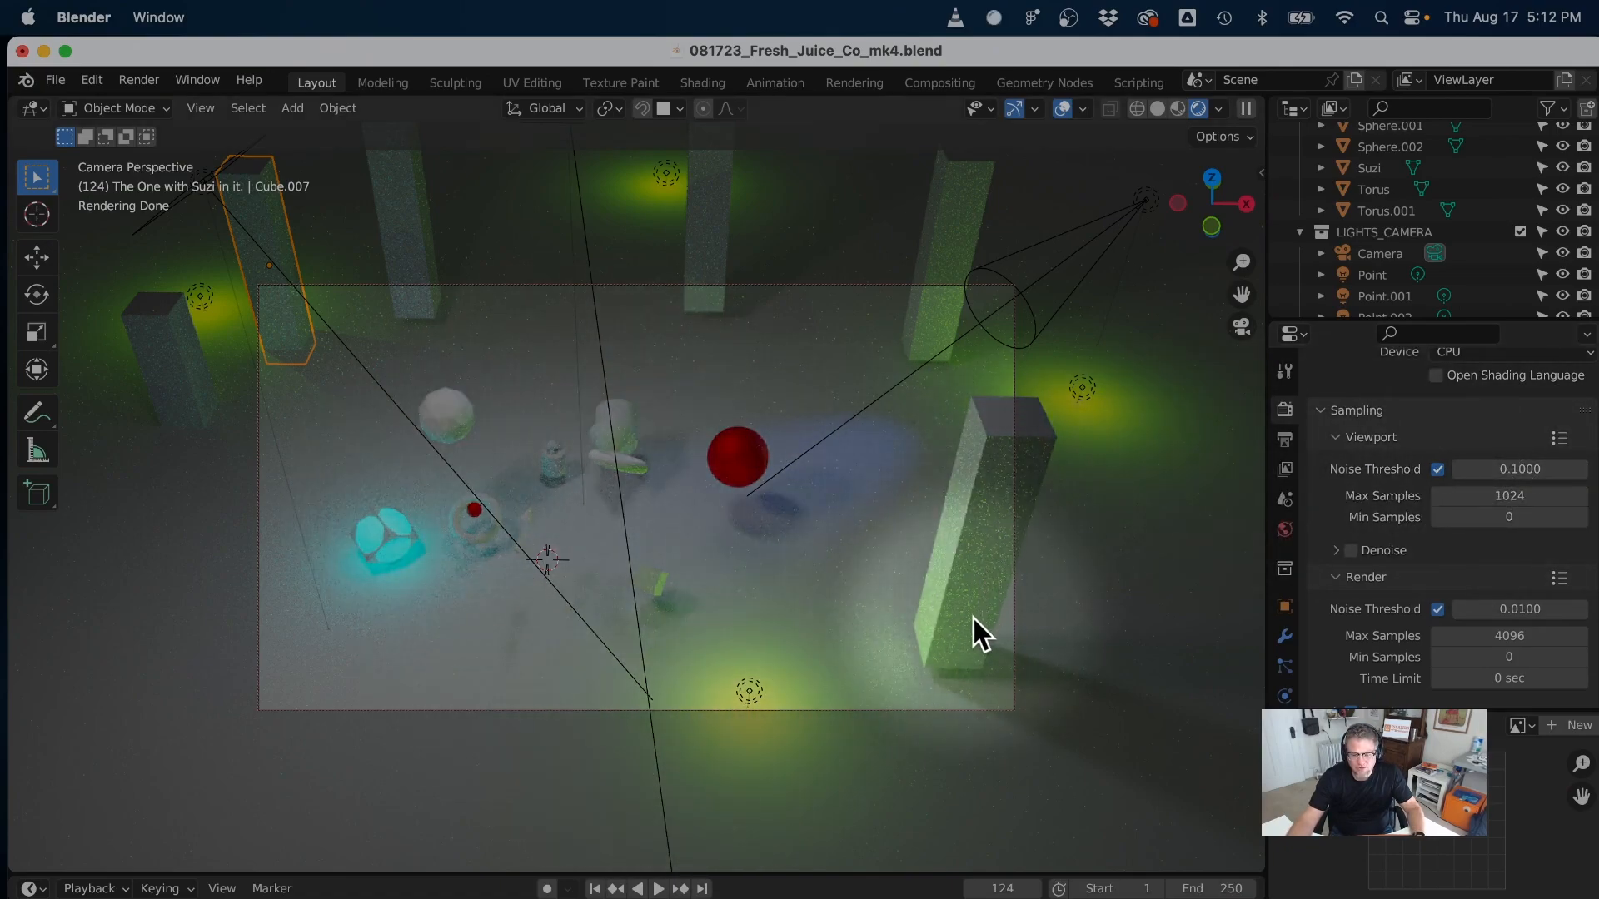
pyautogui.click(137, 83)
pyautogui.click(148, 104)
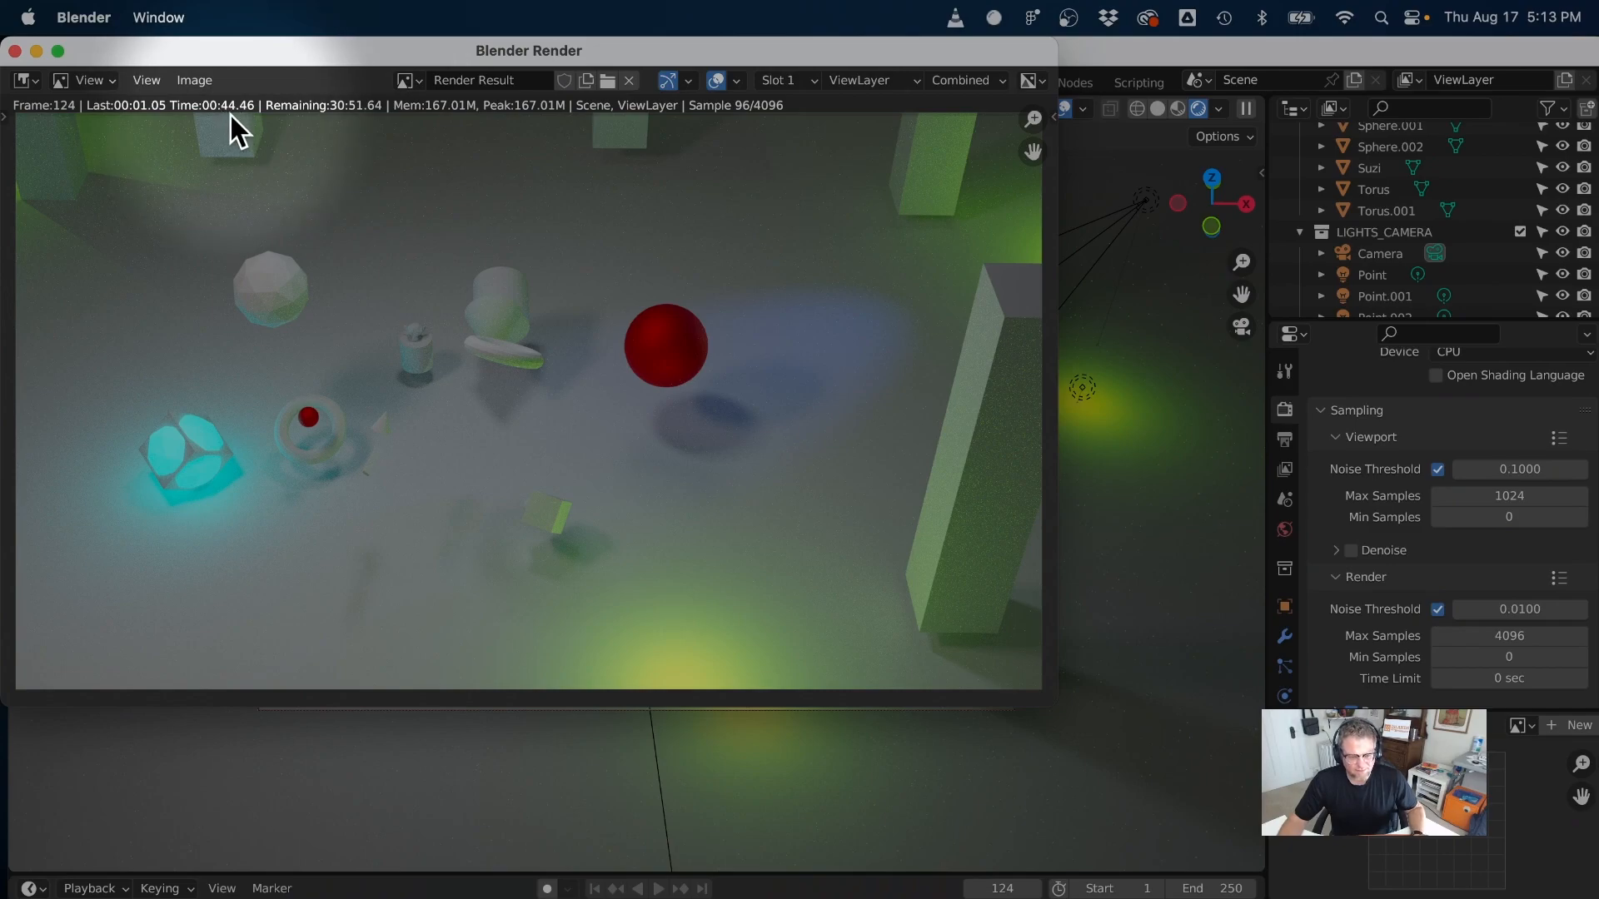
pyautogui.click(15, 50)
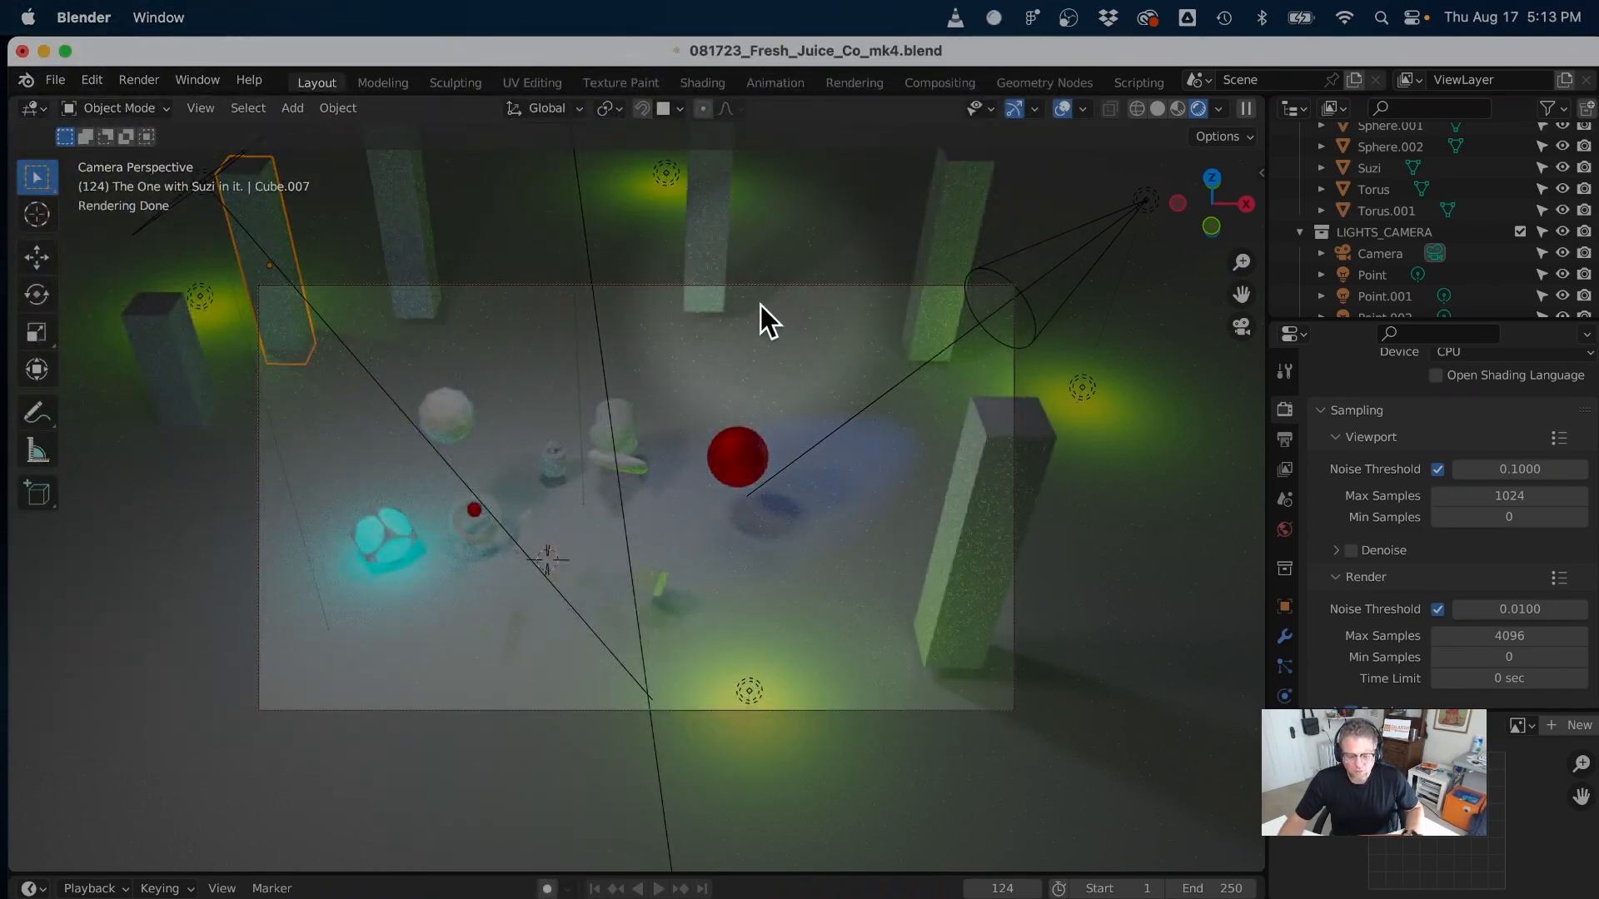
# - Set the scene's render engine to Workbench and leave the camera view to look around the scene
pyautogui.press('ctrl')
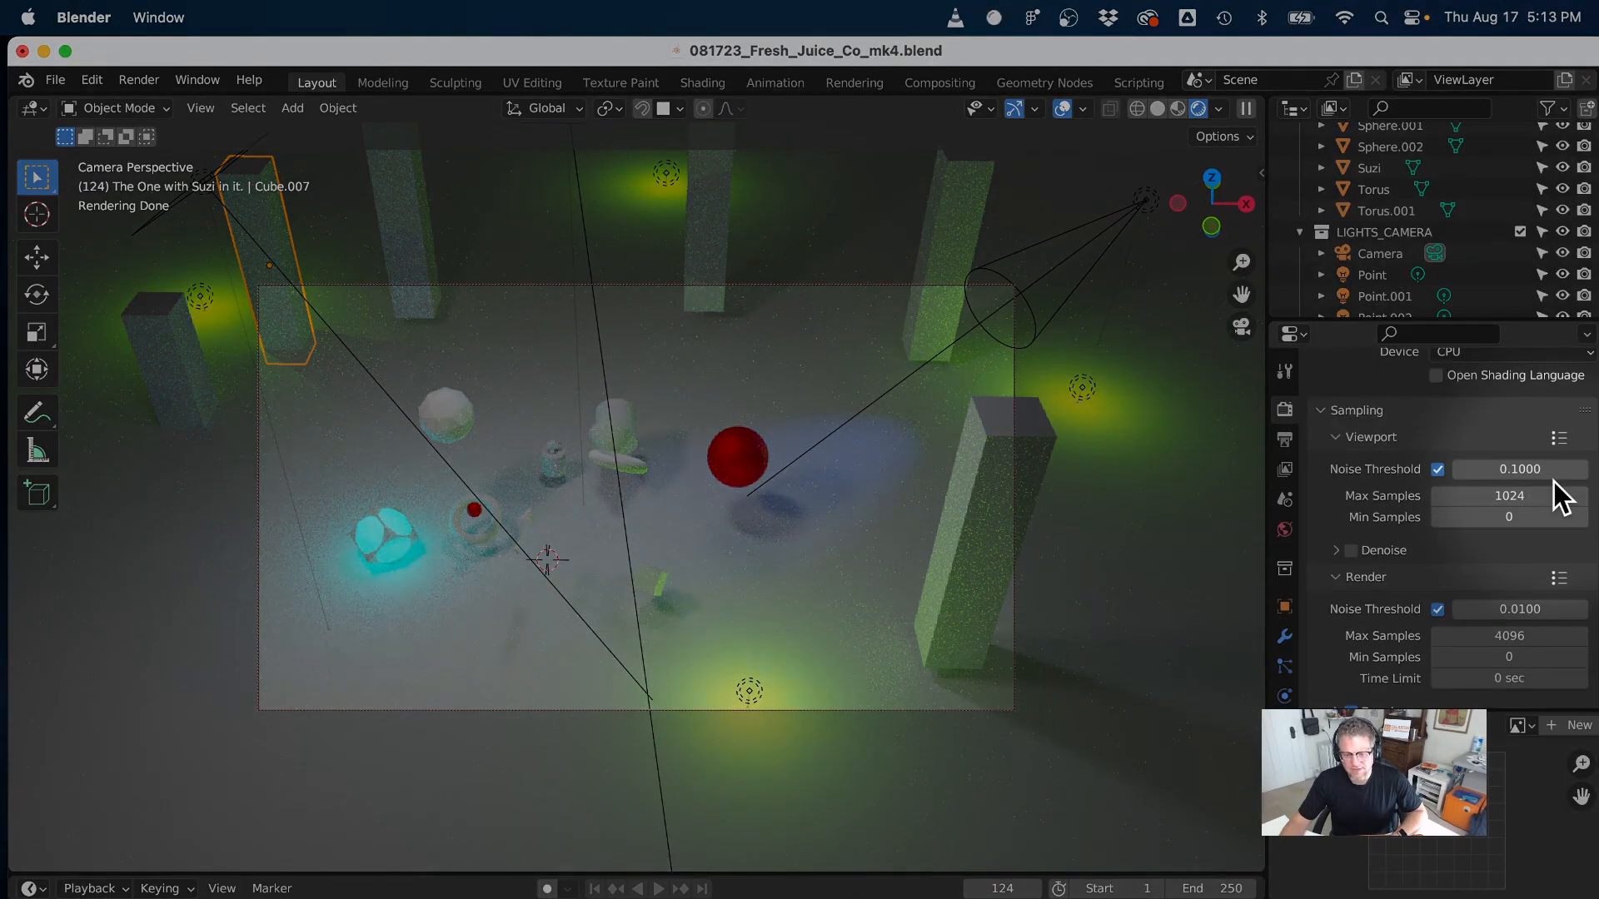
pyautogui.scroll(3, 1545, 487)
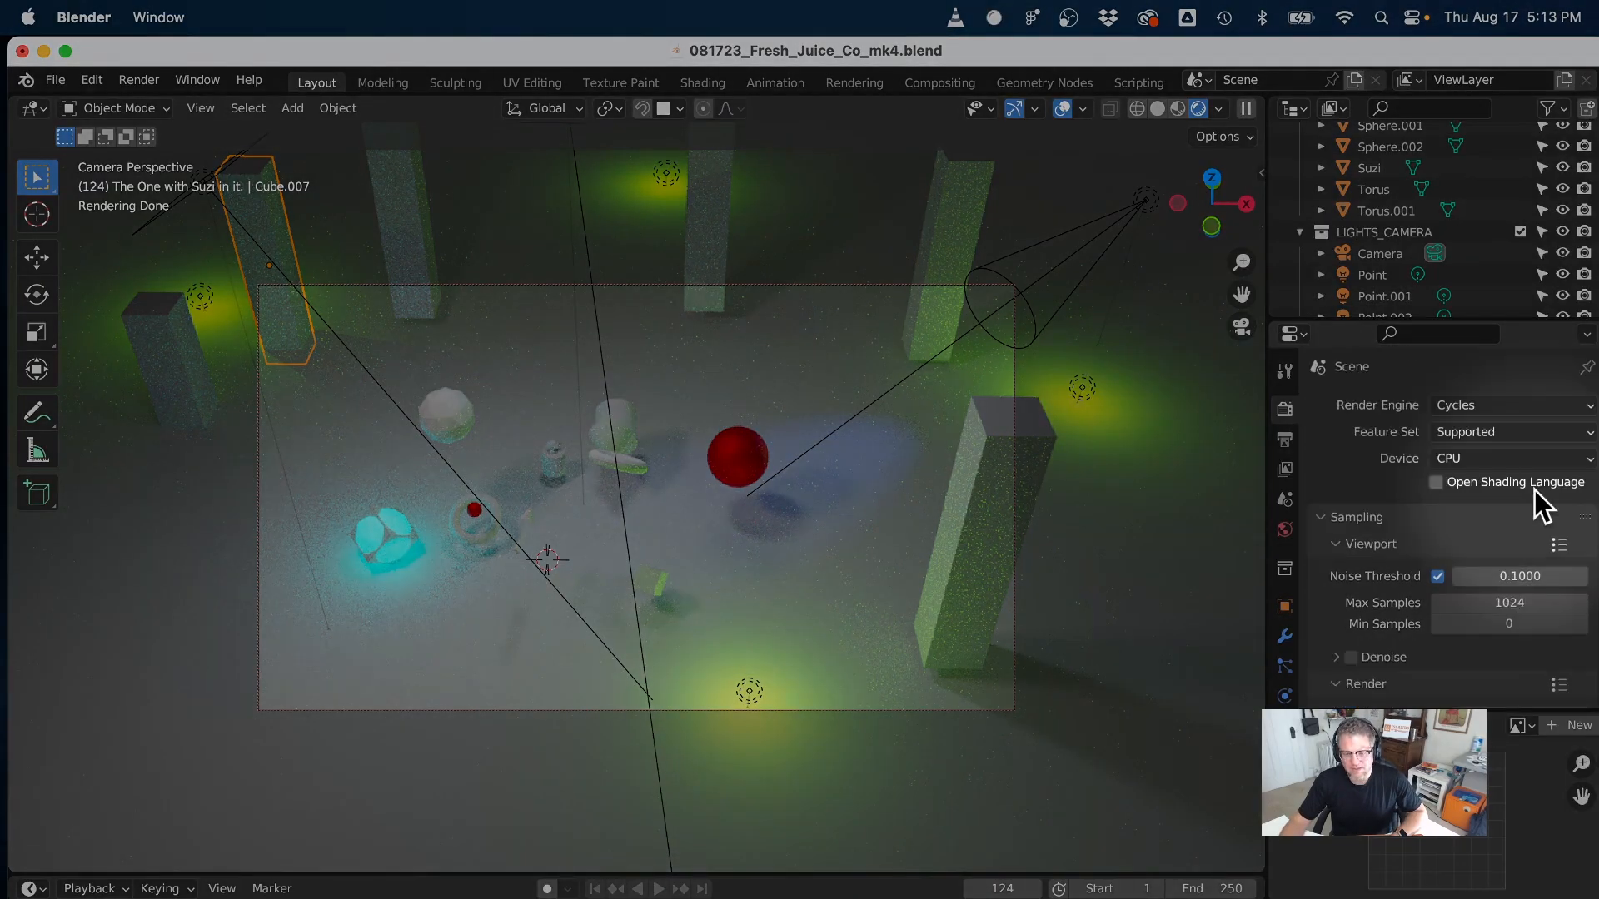
pyautogui.click(1510, 407)
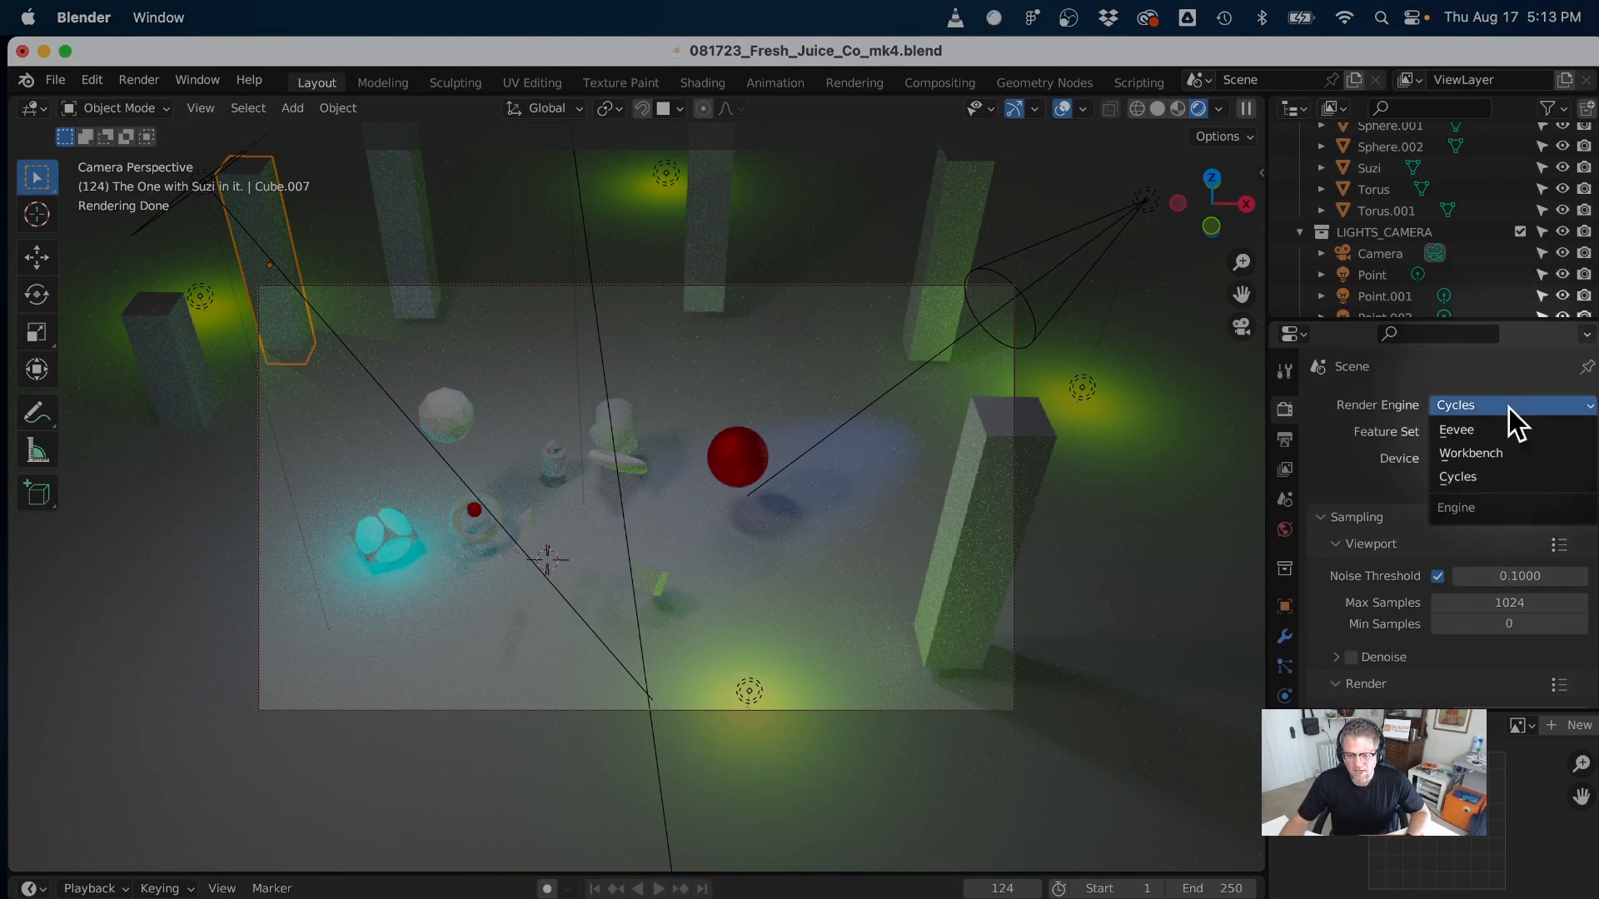
pyautogui.click(1497, 455)
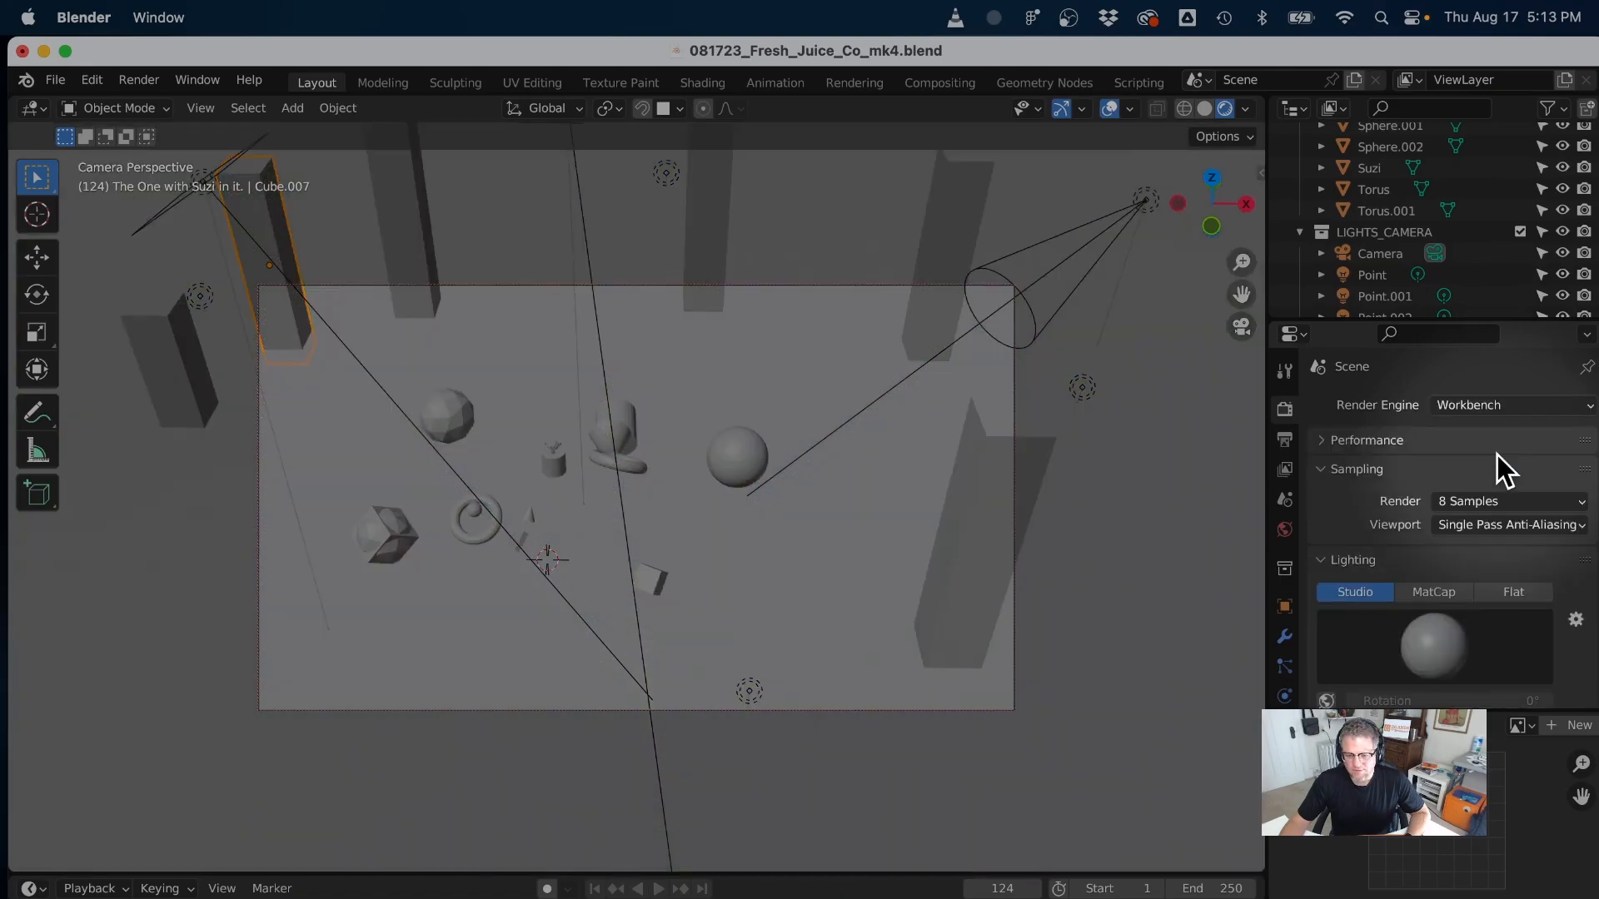
pyautogui.click(1244, 328)
pyautogui.moveTo(989, 483); pyautogui.dragTo(693, 551, button='middle')
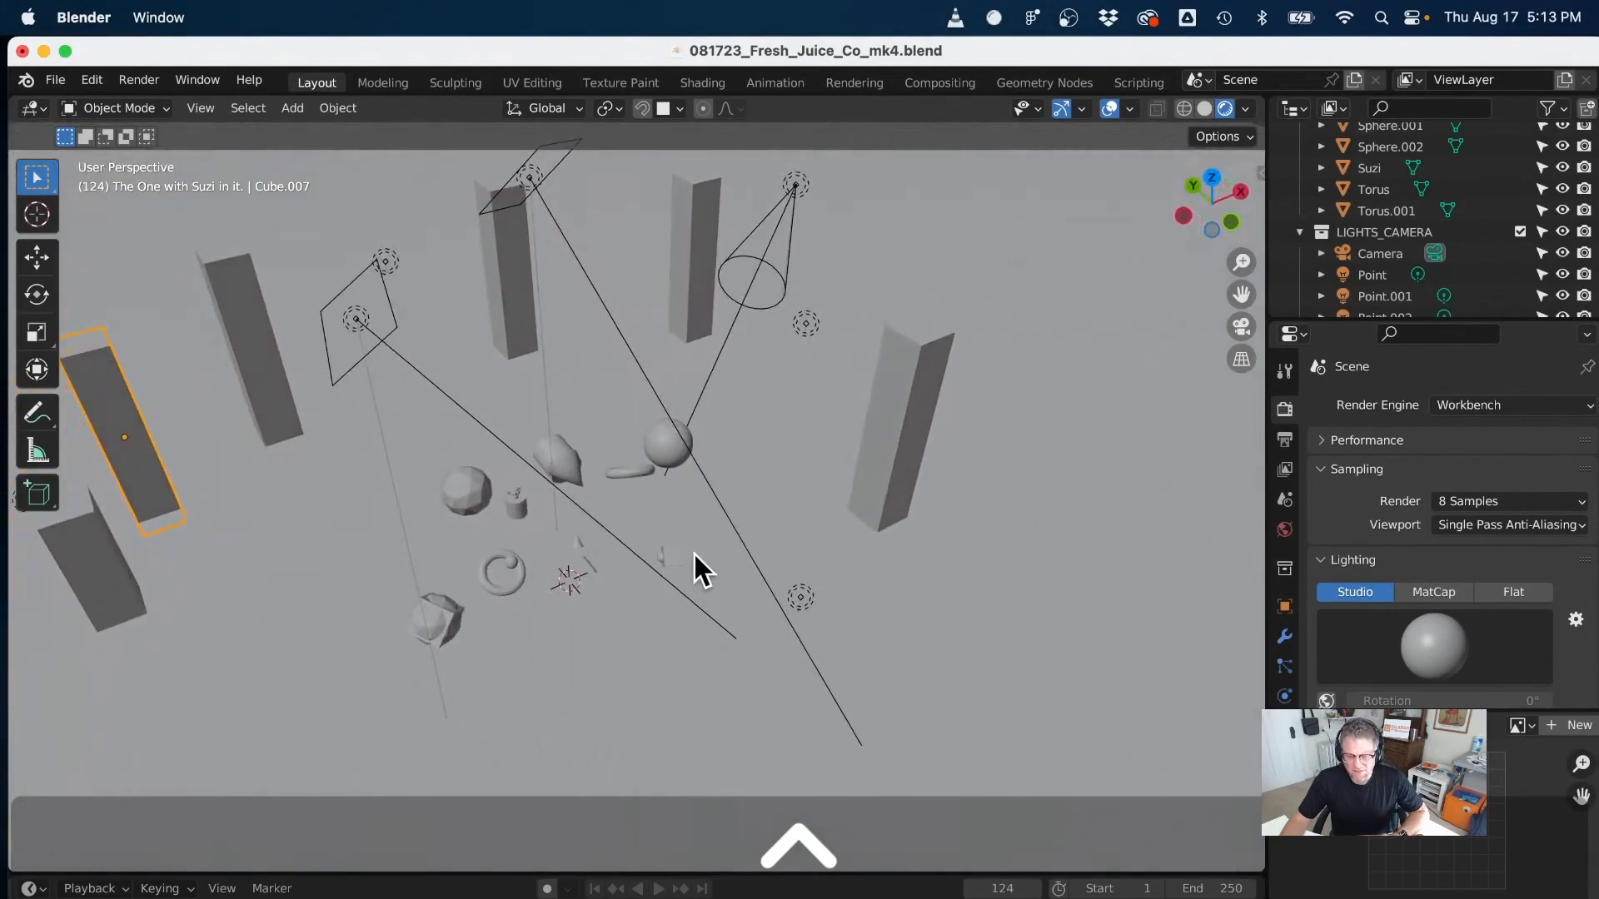
pyautogui.moveTo(973, 698); pyautogui.dragTo(767, 671, button='middle')
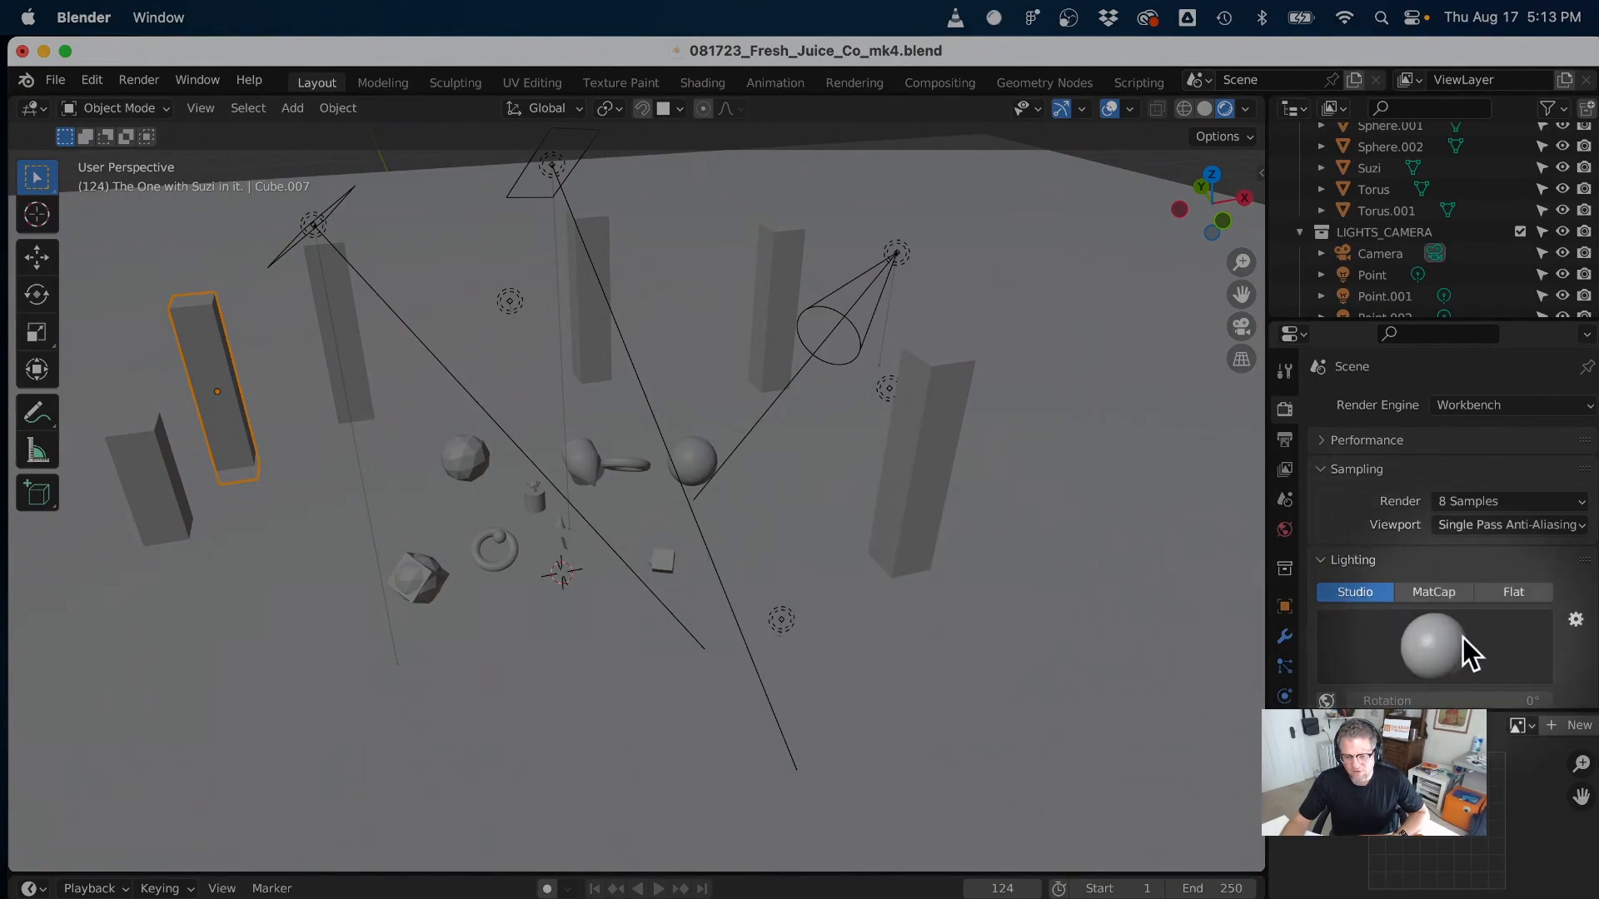
# - Try the second studio light preset for the Workbench lighting and view the scene from other angles
pyautogui.scroll(-2, 1367, 611)
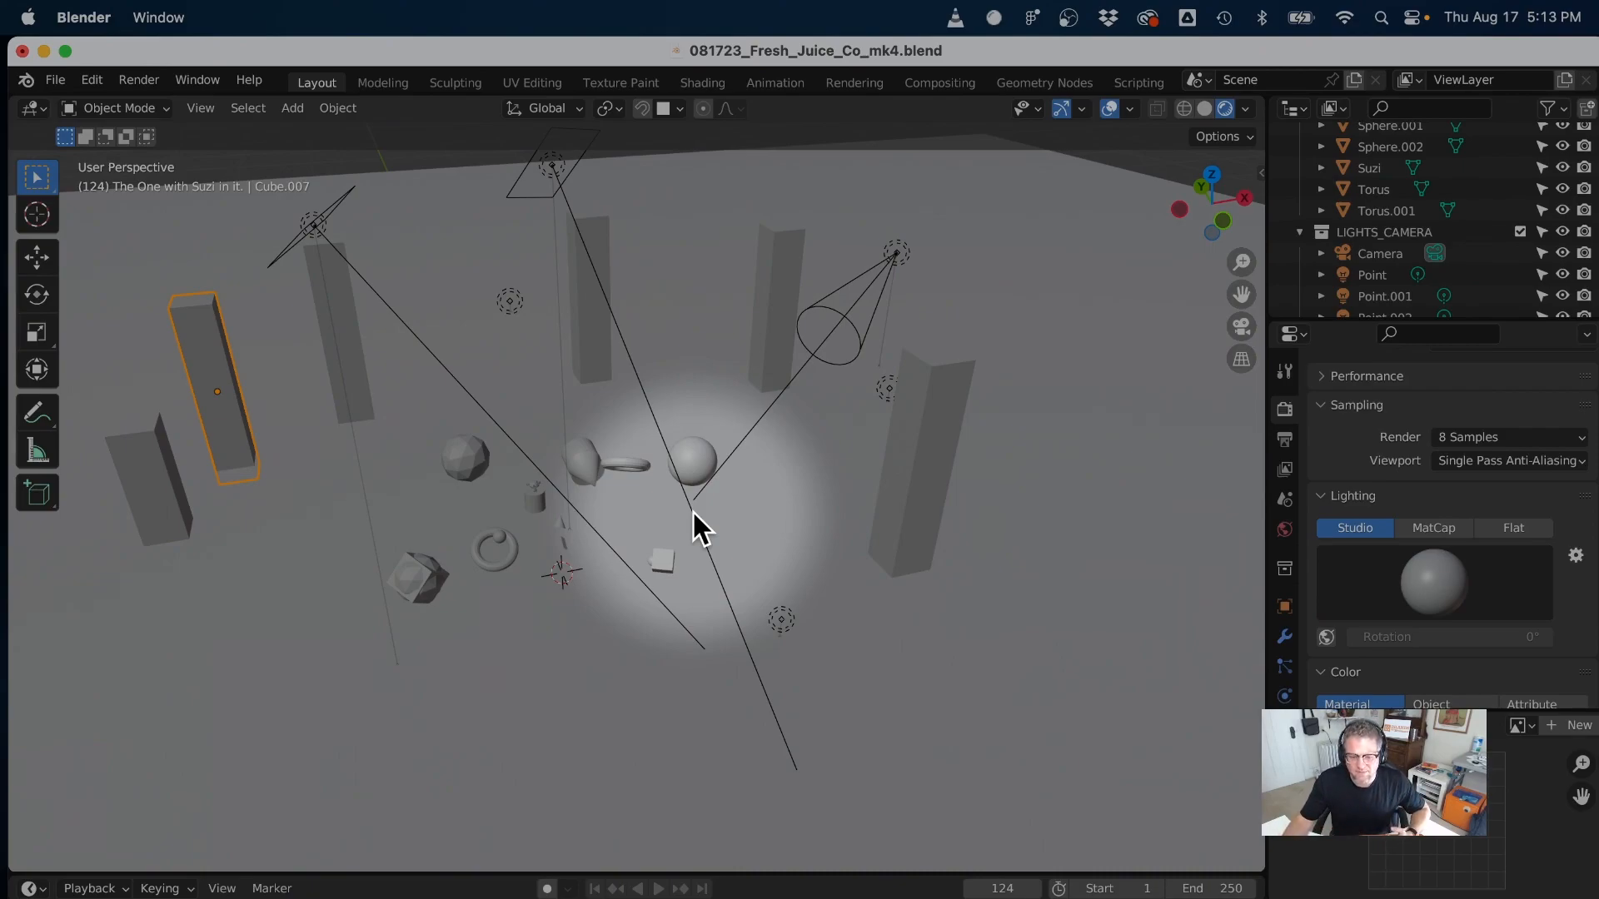
pyautogui.click(1434, 597)
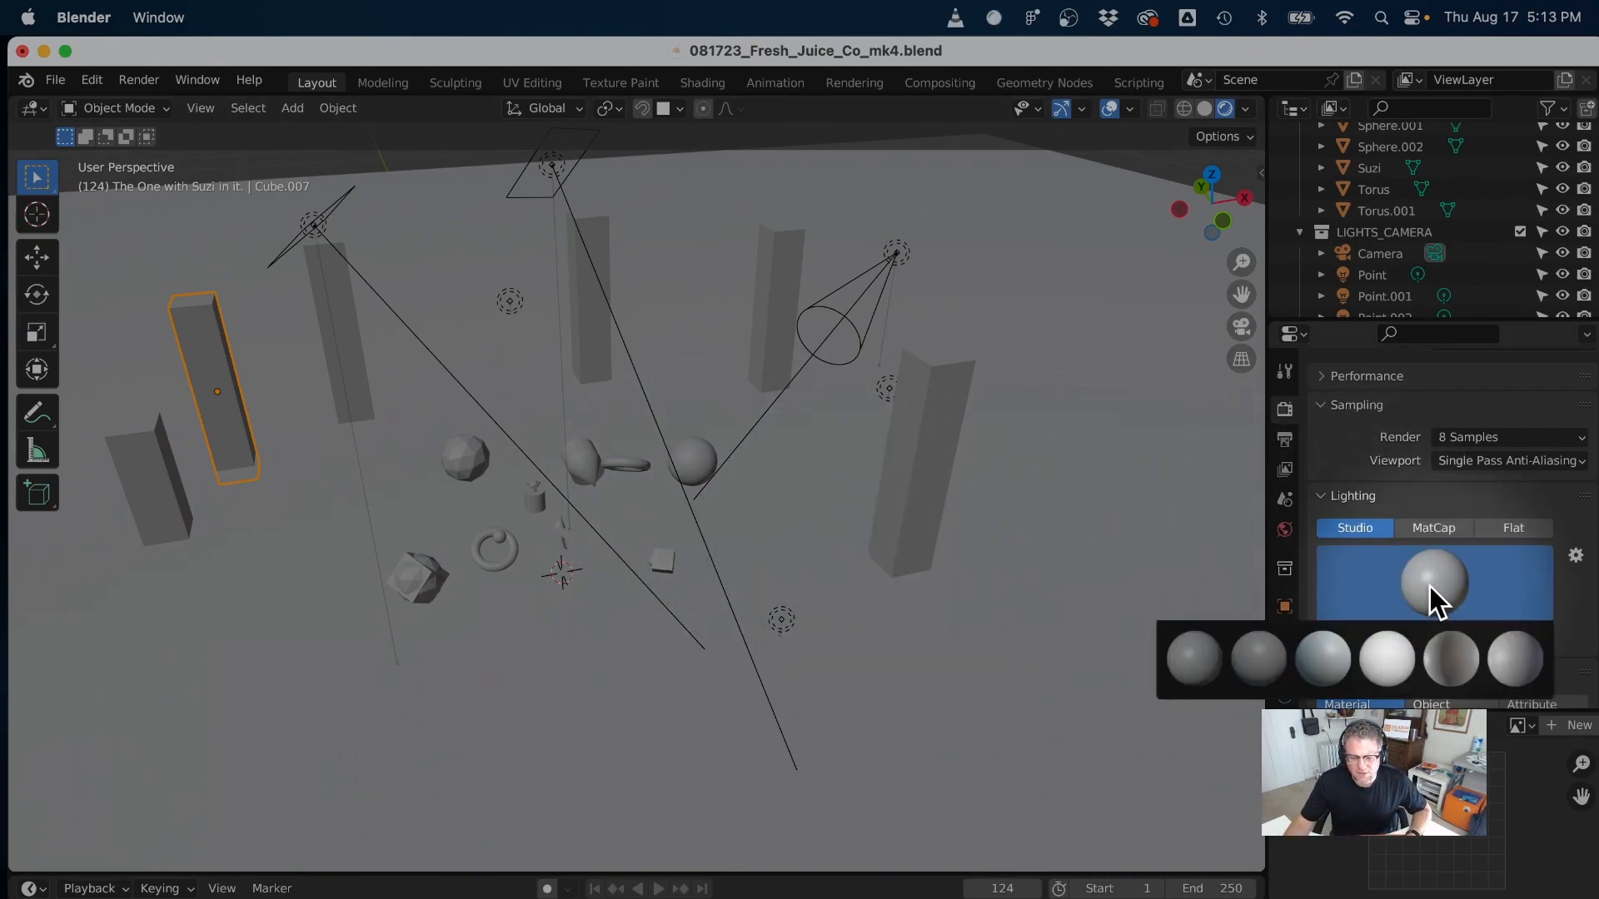
pyautogui.click(1259, 660)
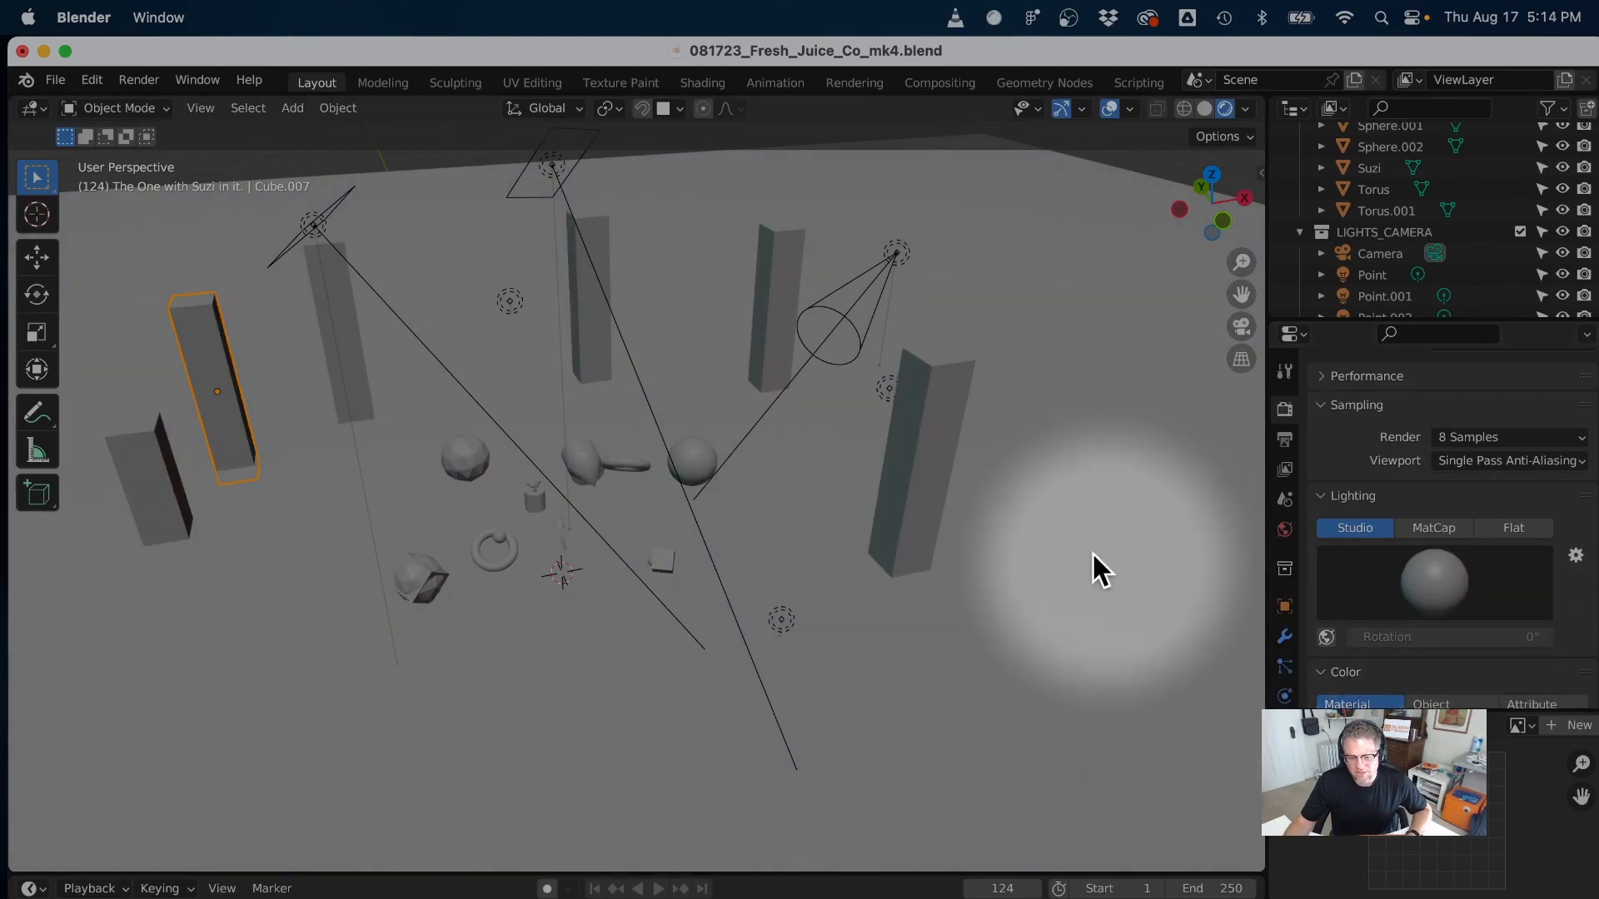
pyautogui.moveTo(846, 615); pyautogui.dragTo(794, 590, button='middle')
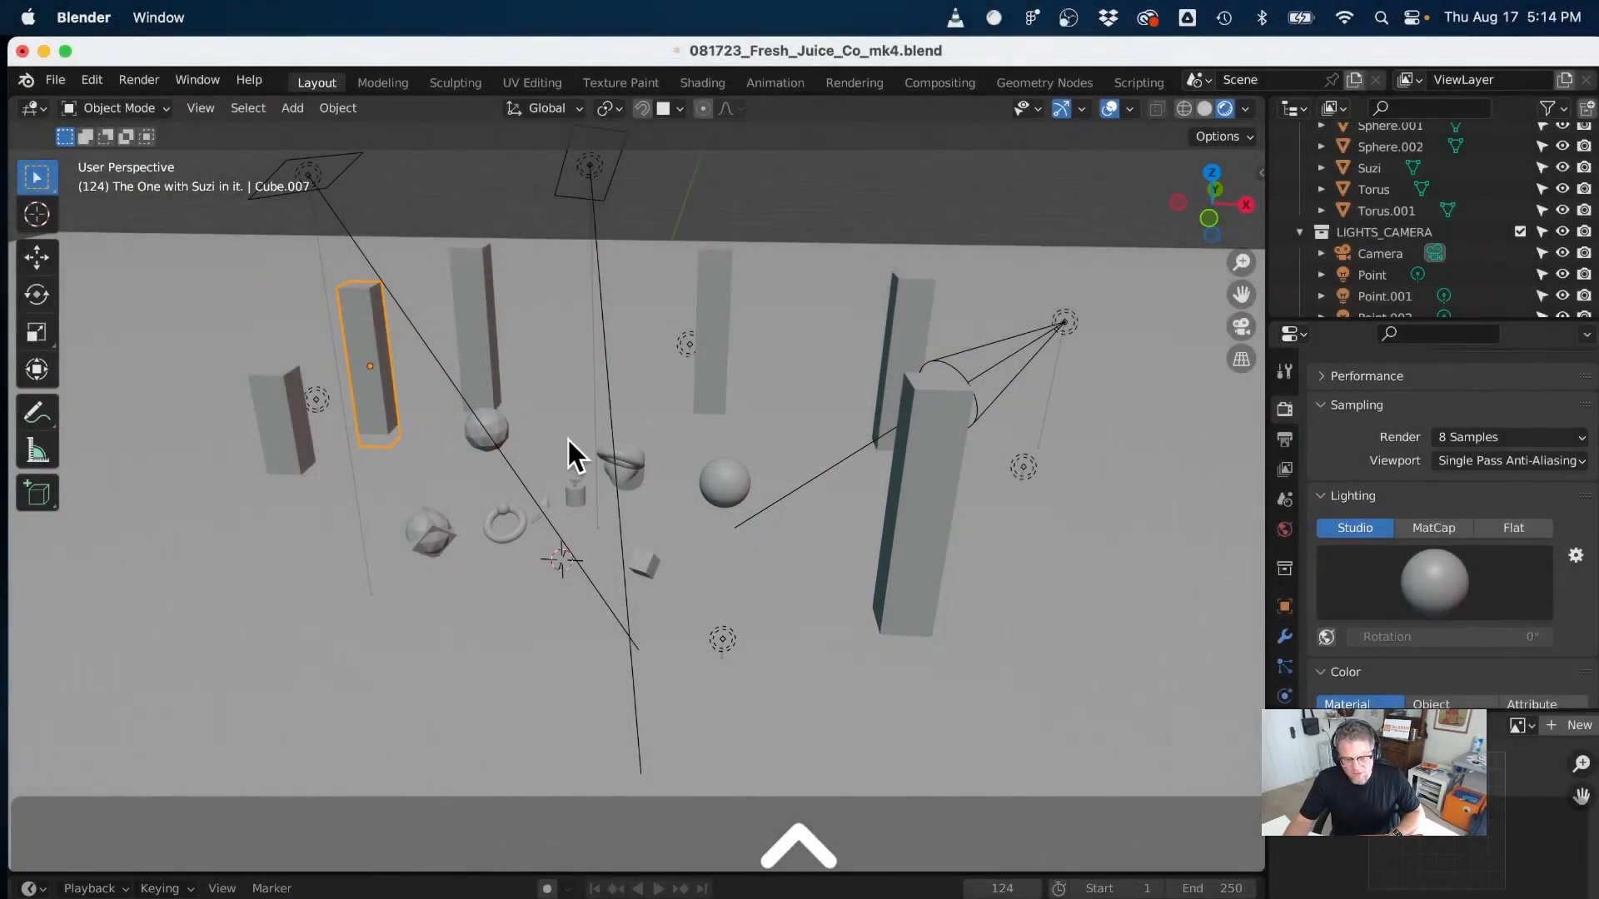
pyautogui.moveTo(989, 614); pyautogui.dragTo(964, 664, button='middle')
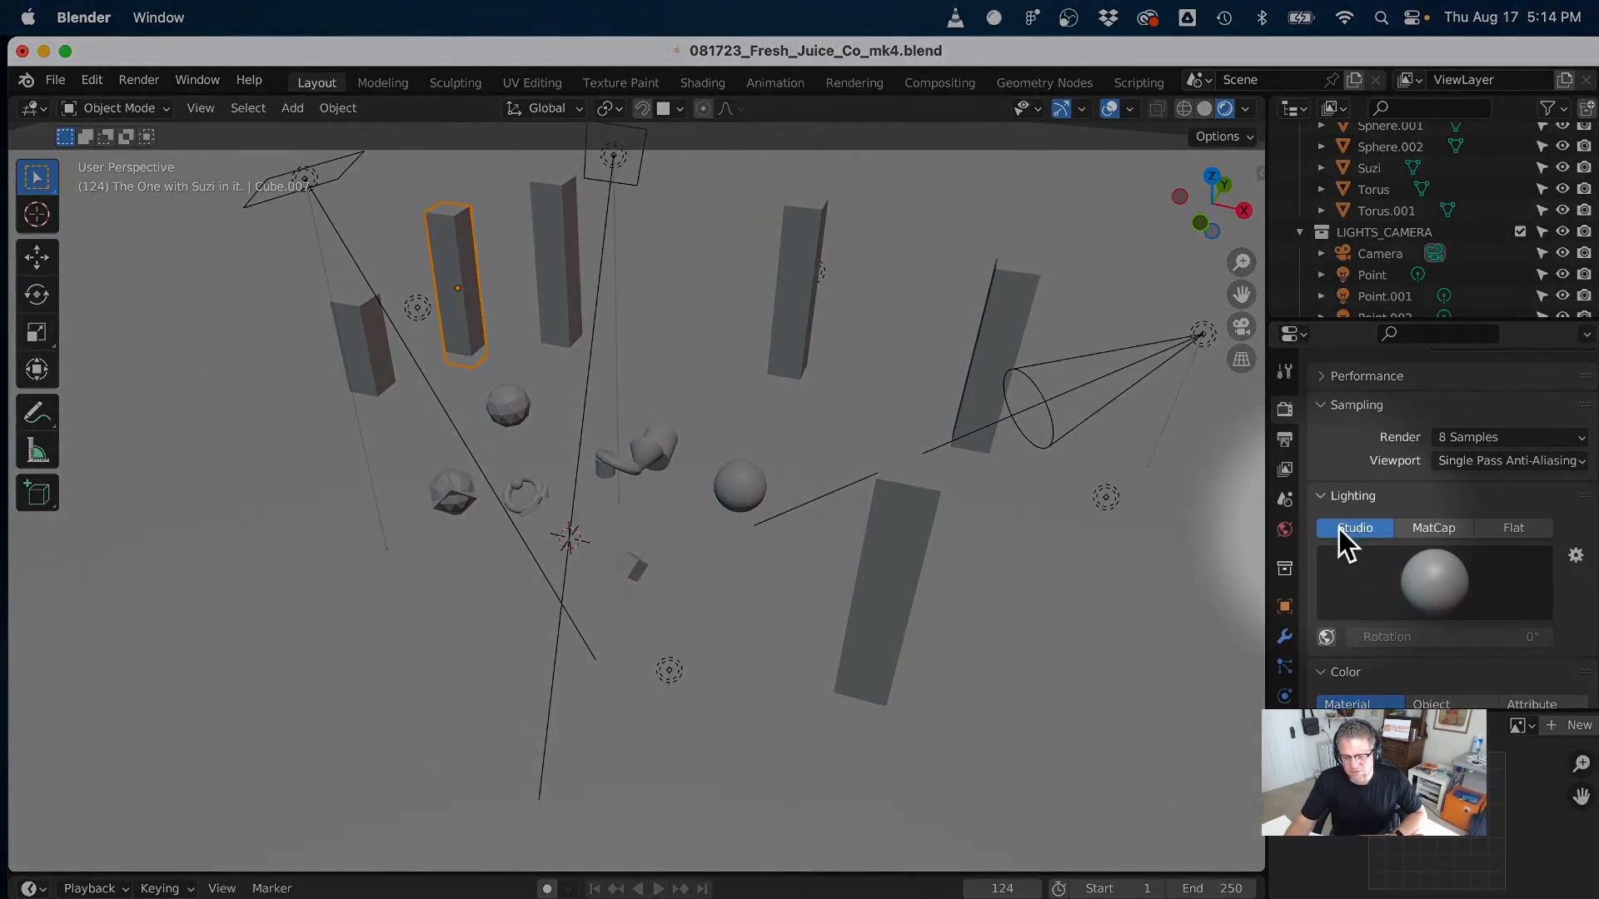
# - Try the fifth studio light preset on the scene
pyautogui.click(1425, 580)
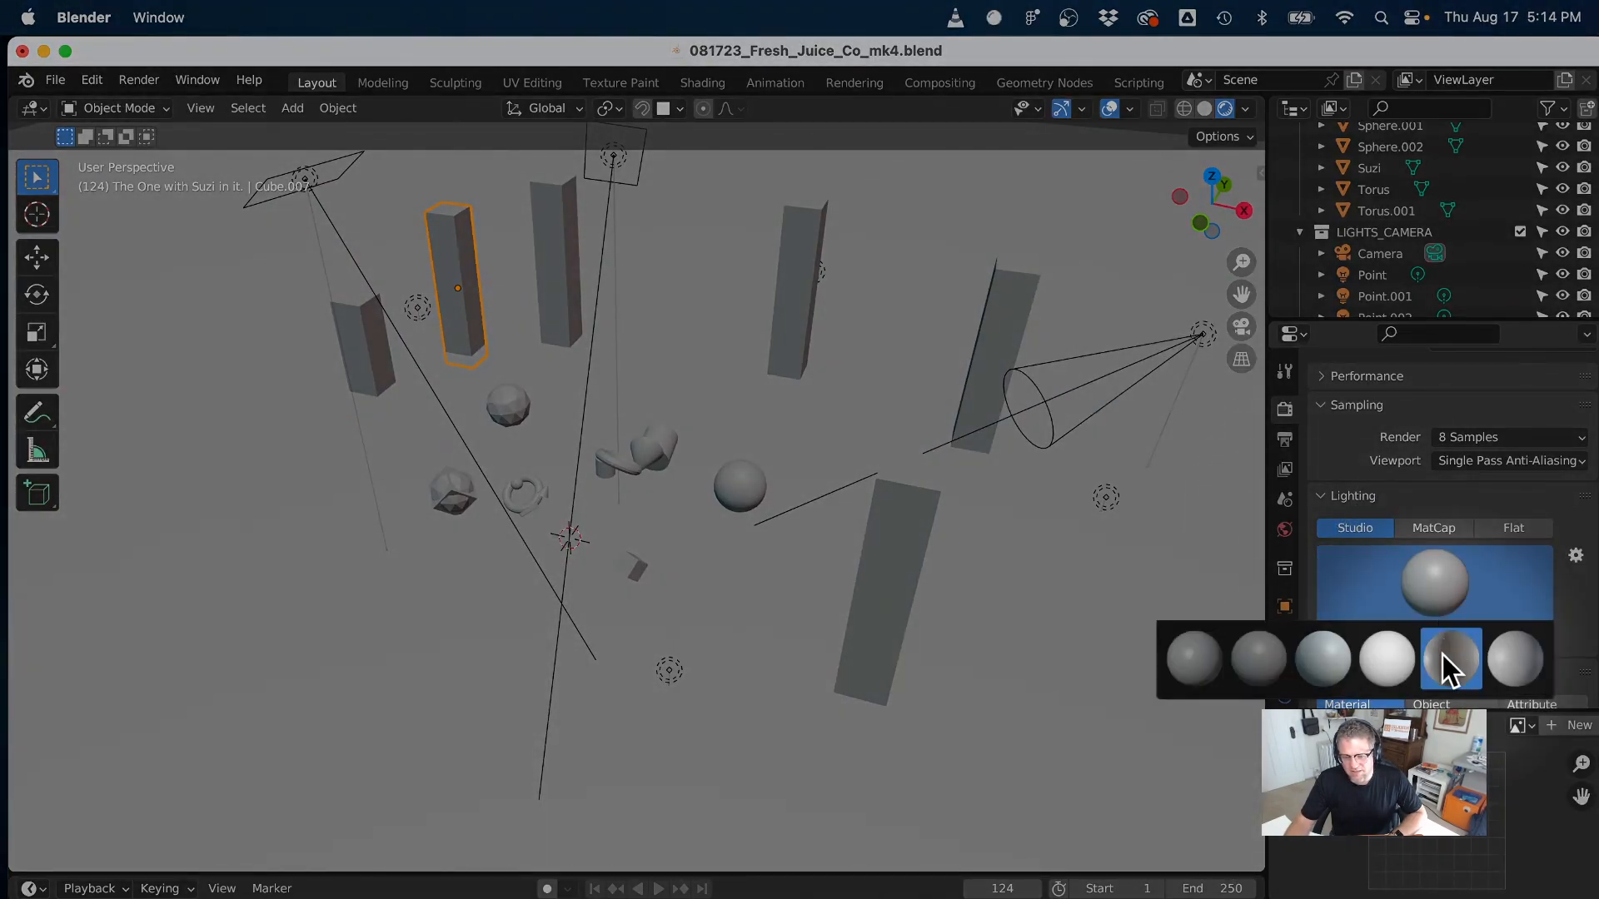
pyautogui.click(1442, 655)
pyautogui.moveTo(822, 602); pyautogui.dragTo(750, 593, button='middle')
# - Switch the Workbench lighting to the third, bluish studio light preset
pyautogui.click(1446, 570)
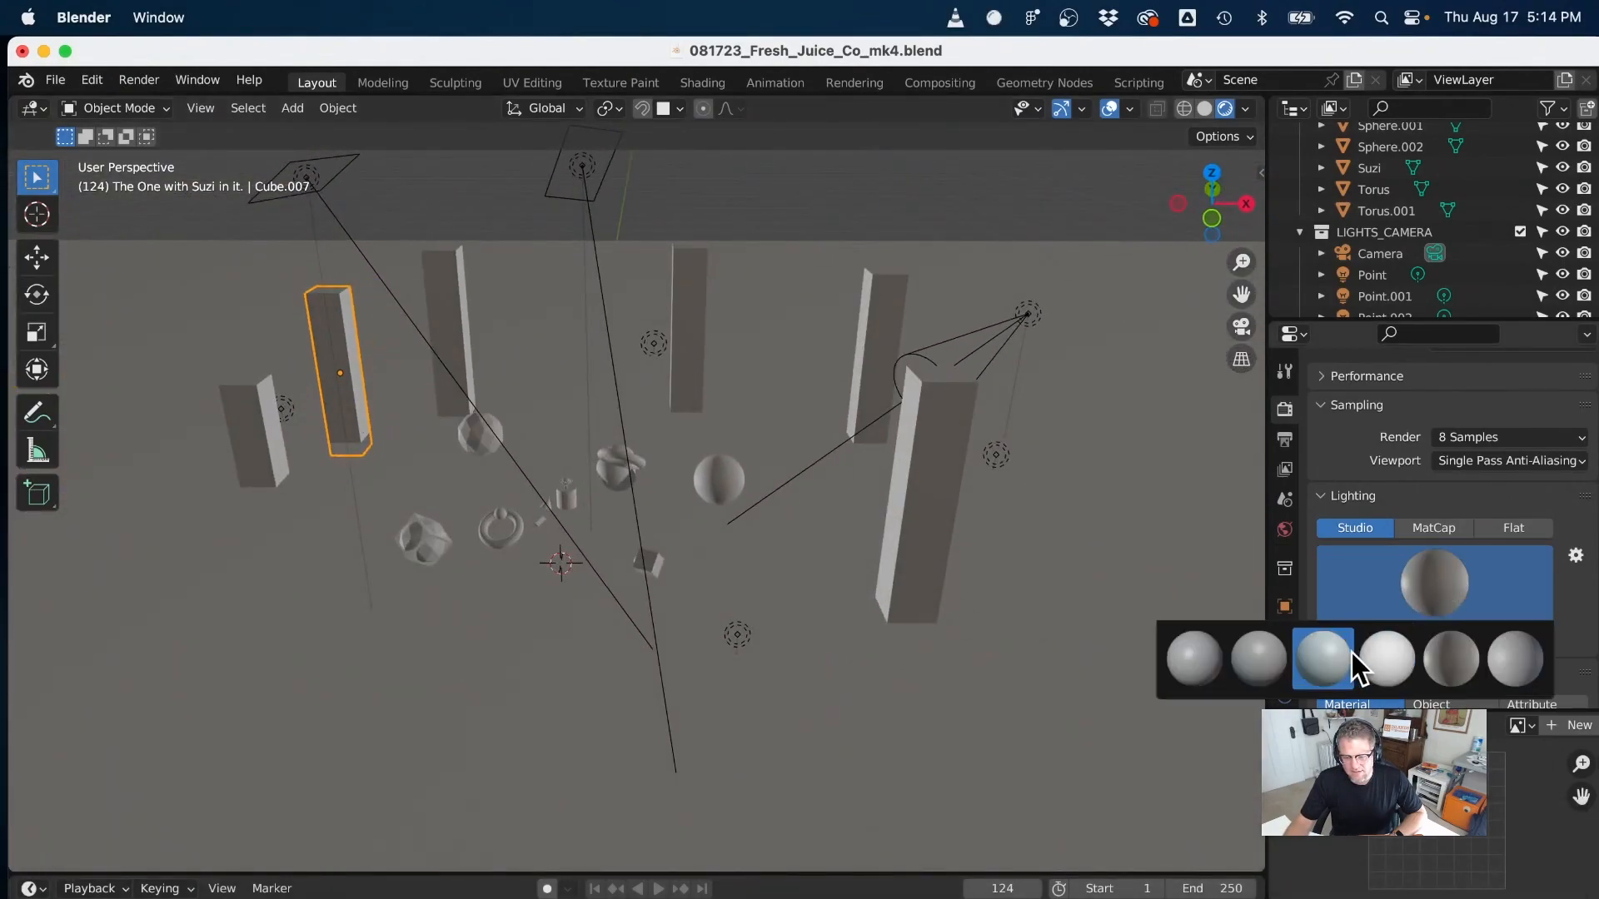
pyautogui.click(1336, 657)
pyautogui.moveTo(648, 563); pyautogui.dragTo(750, 574, button='middle')
pyautogui.click(1433, 573)
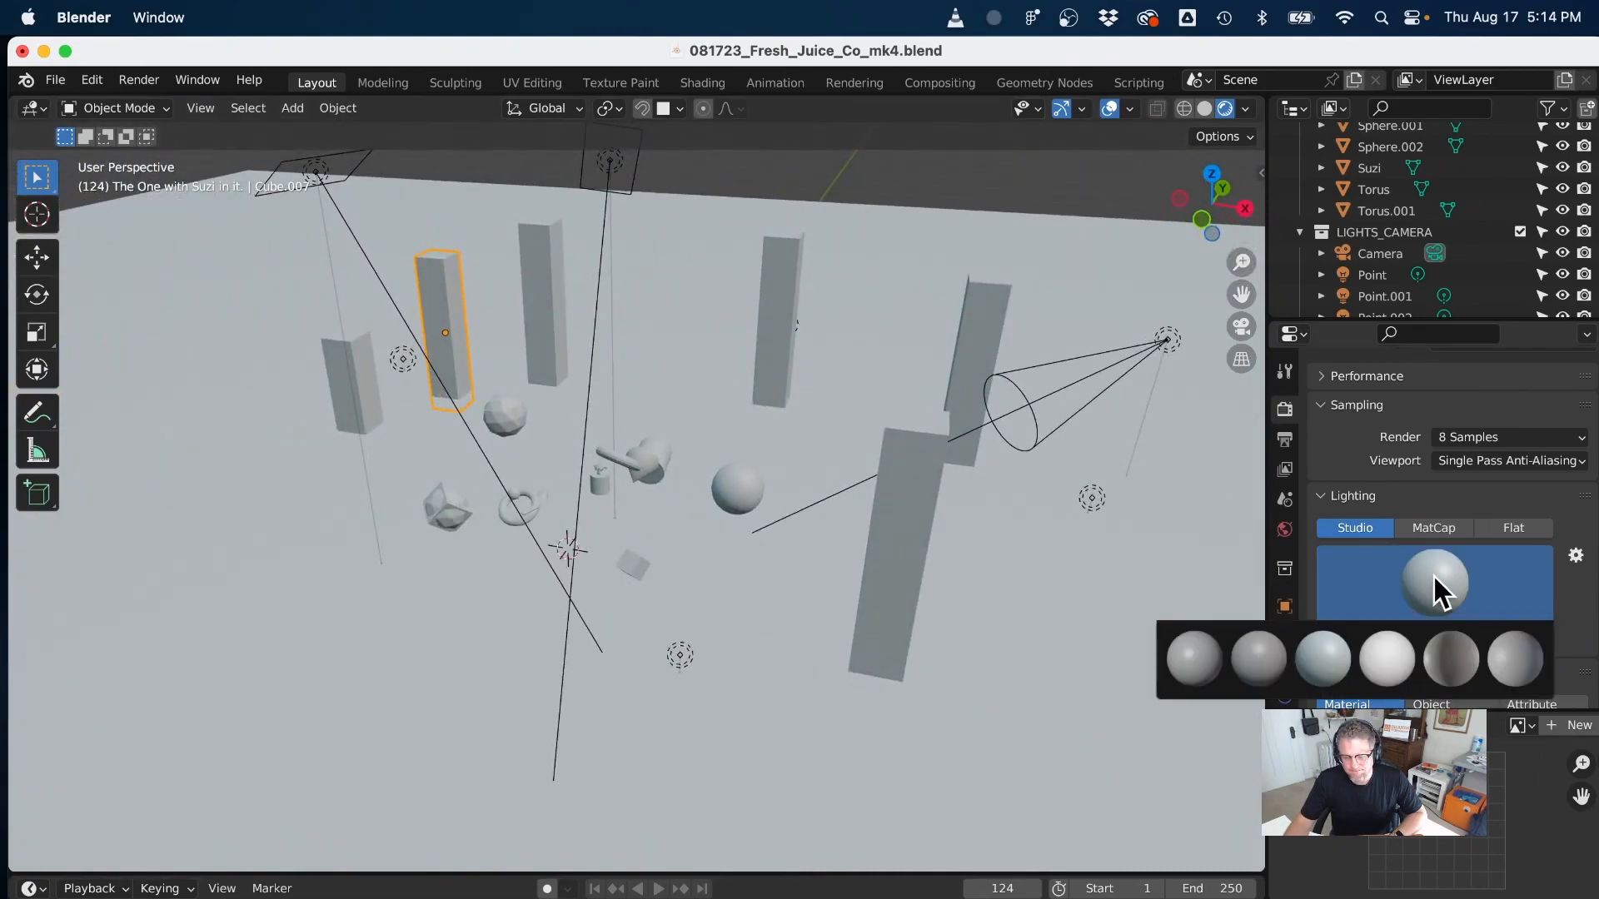
pyautogui.click(1434, 576)
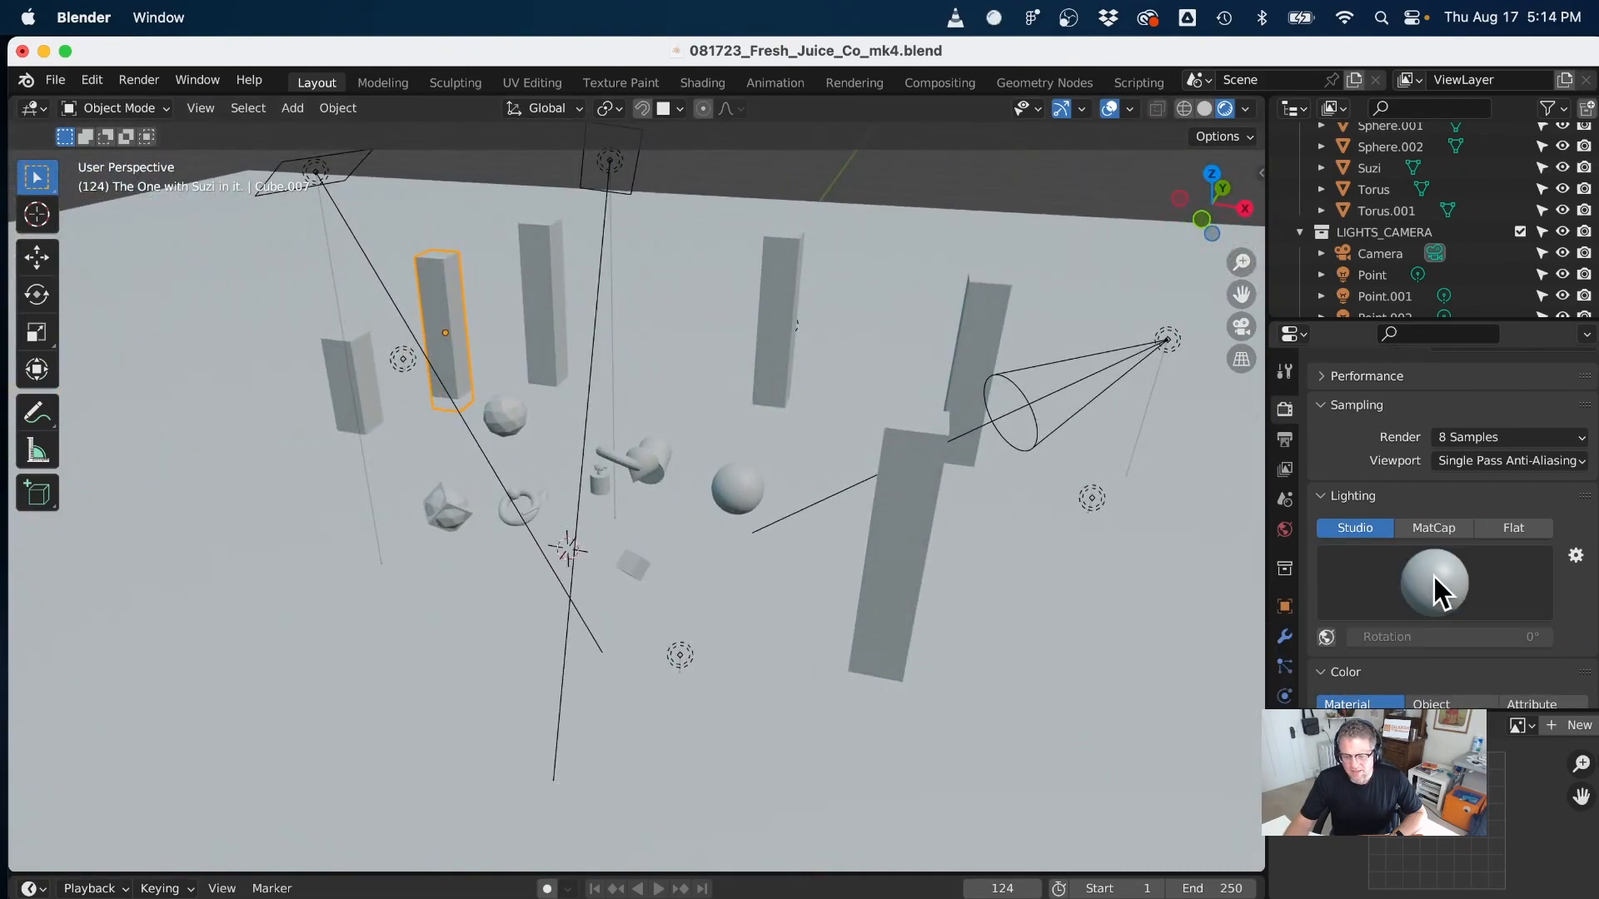
# - Try the Object color type and set the Workbench color to Random
pyautogui.scroll(-2, 1434, 577)
pyautogui.scroll(-2, 1363, 442)
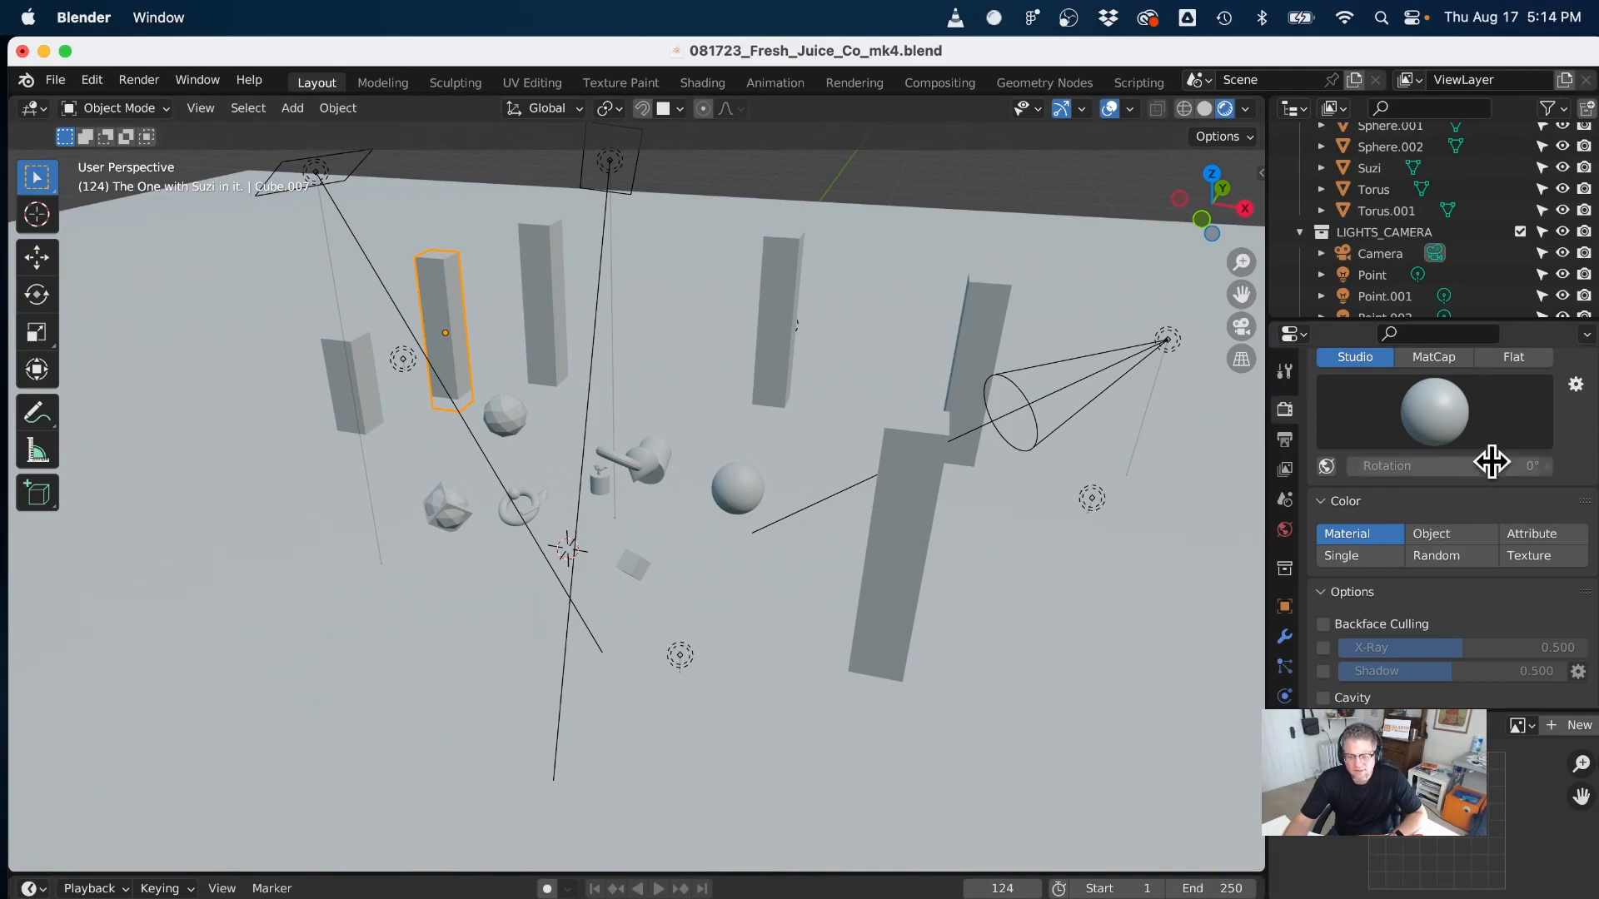
pyautogui.click(1434, 533)
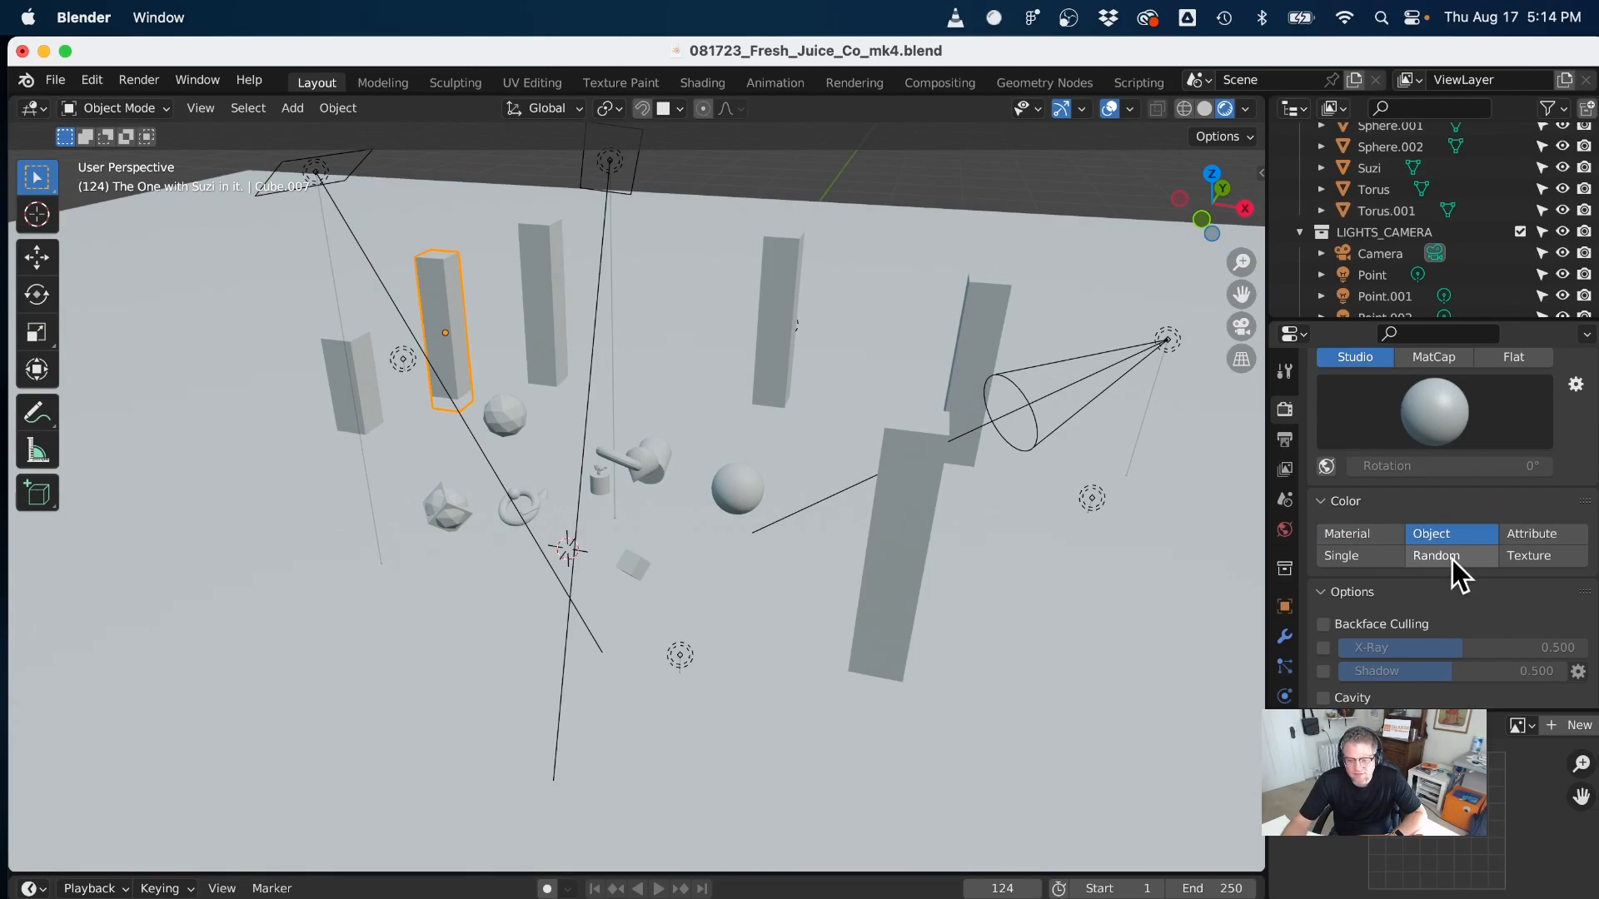
pyautogui.click(1453, 560)
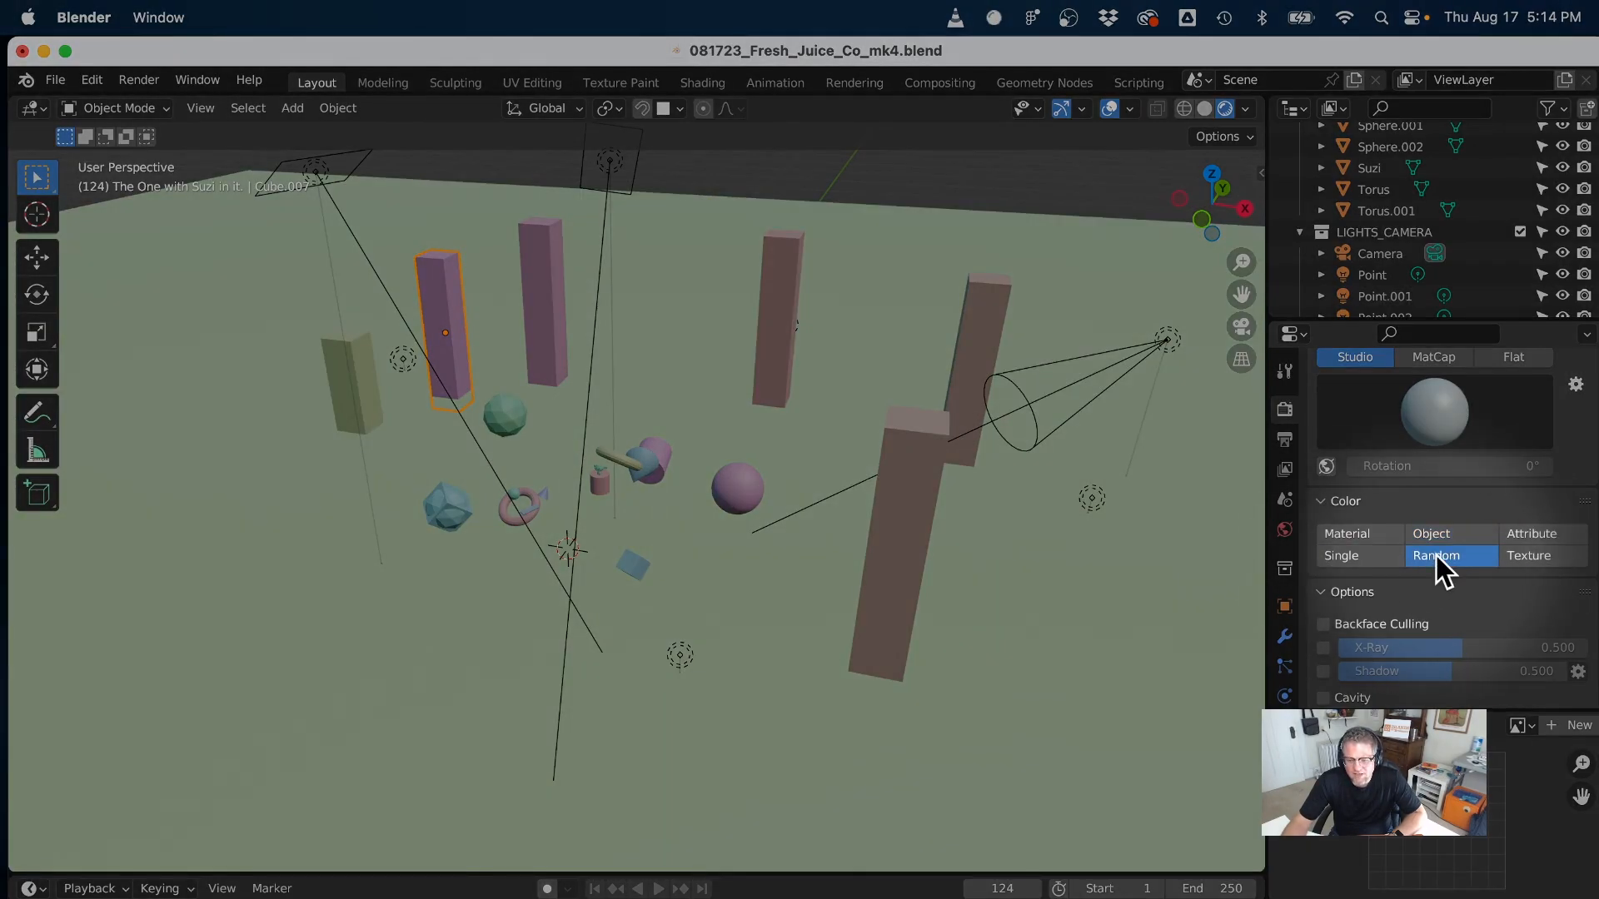
pyautogui.moveTo(916, 574); pyautogui.dragTo(535, 551, button='middle')
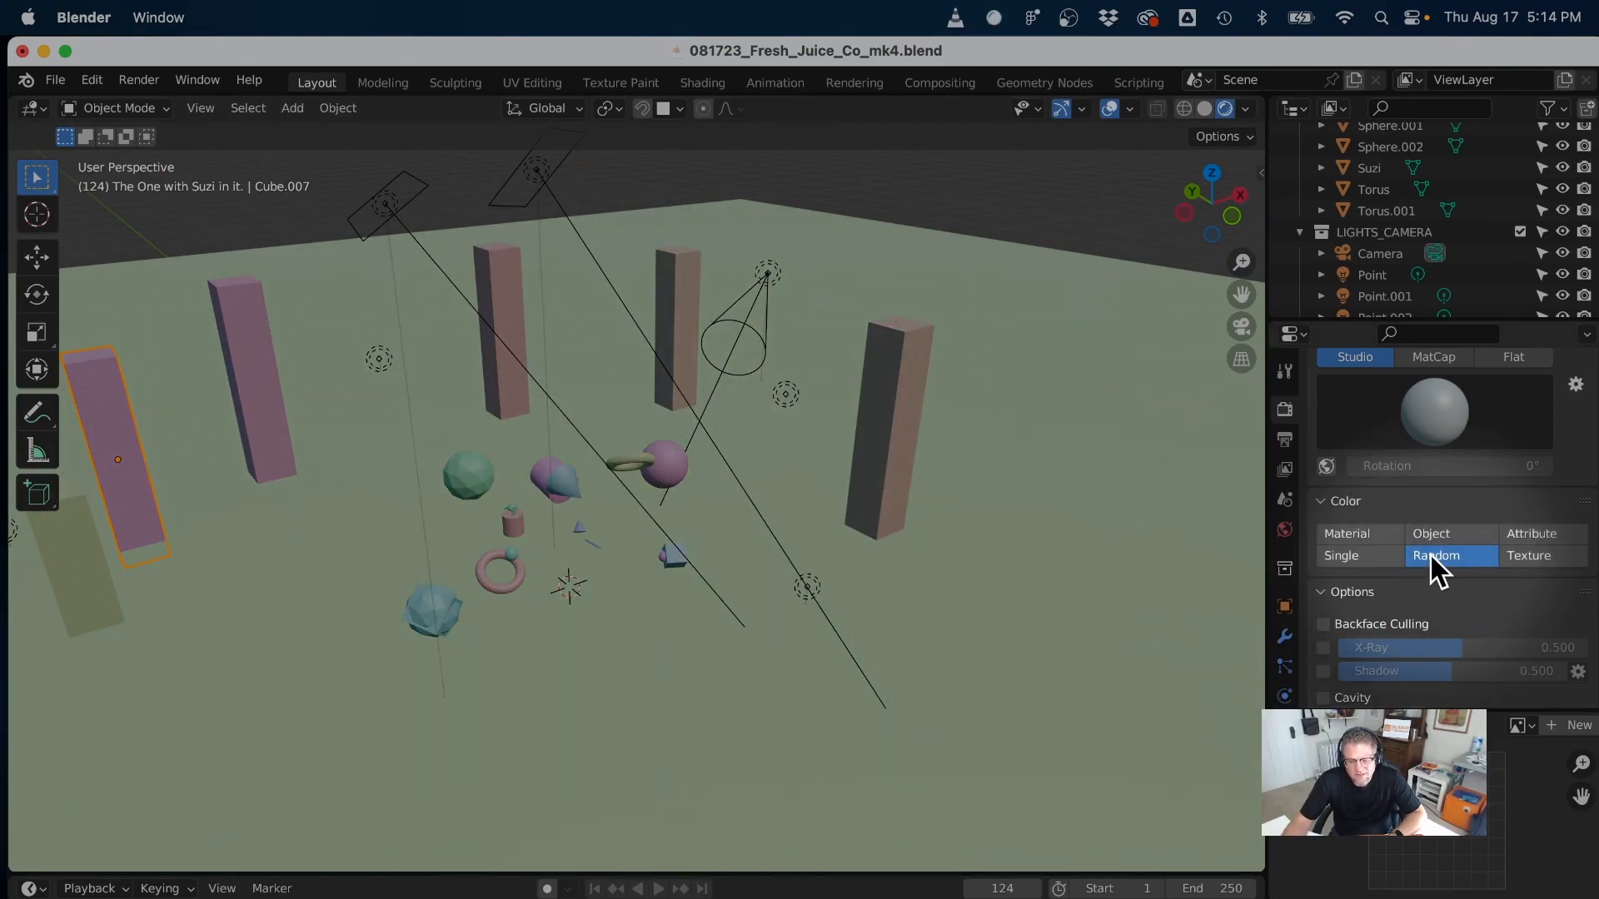
# - Compare the Single, Texture and Object color types with Random and return the color to Random
pyautogui.click(1386, 556)
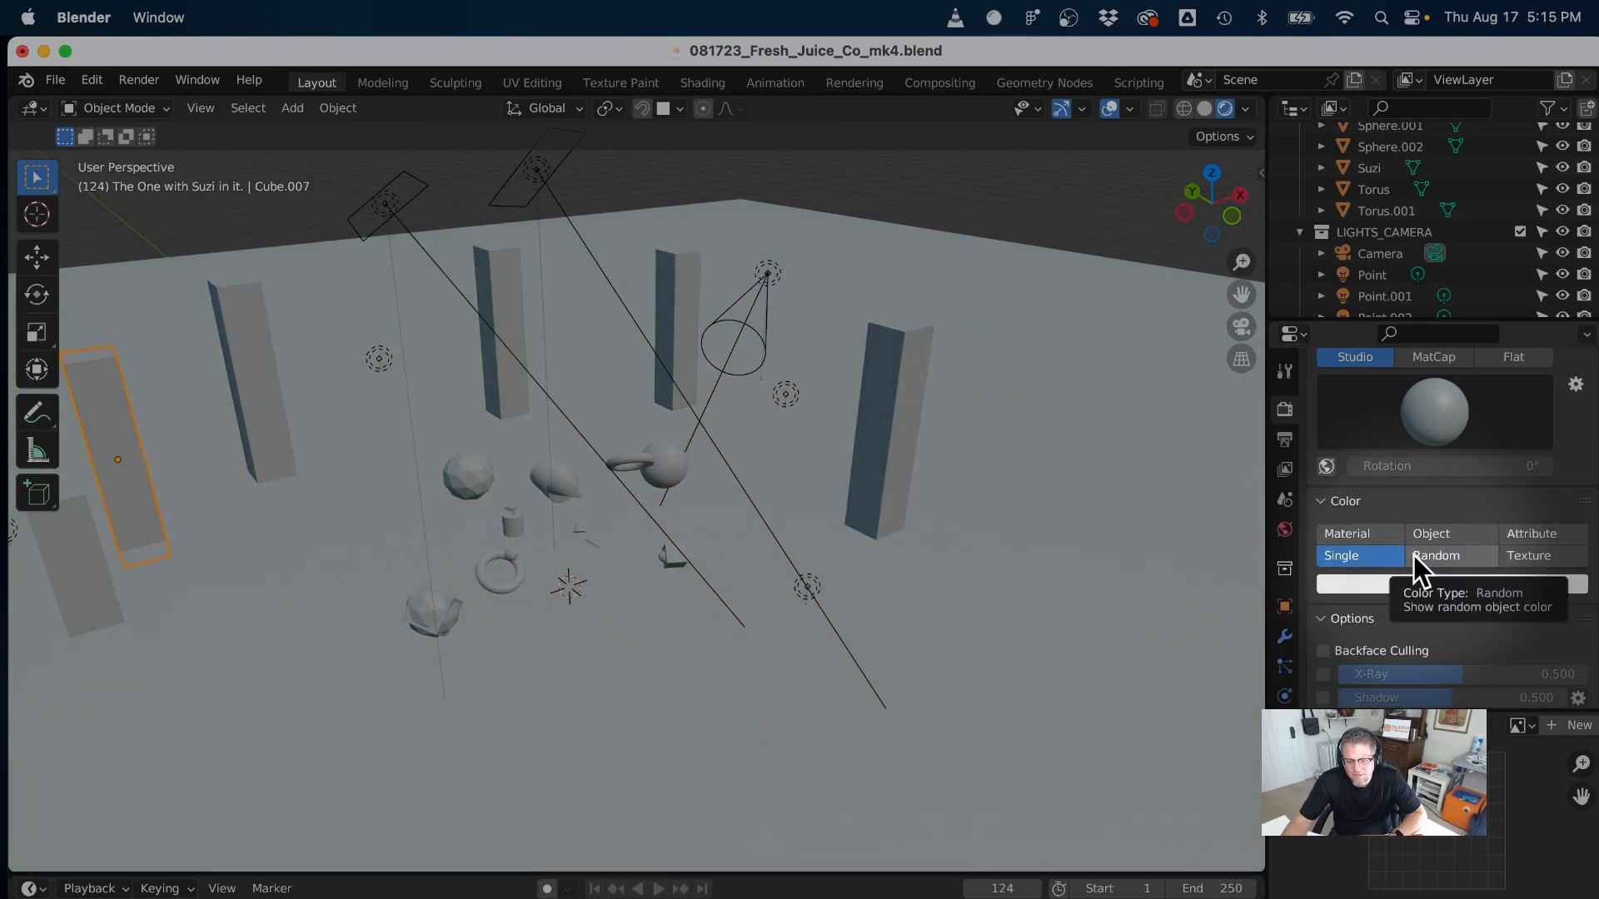
pyautogui.click(1422, 557)
pyautogui.click(1529, 556)
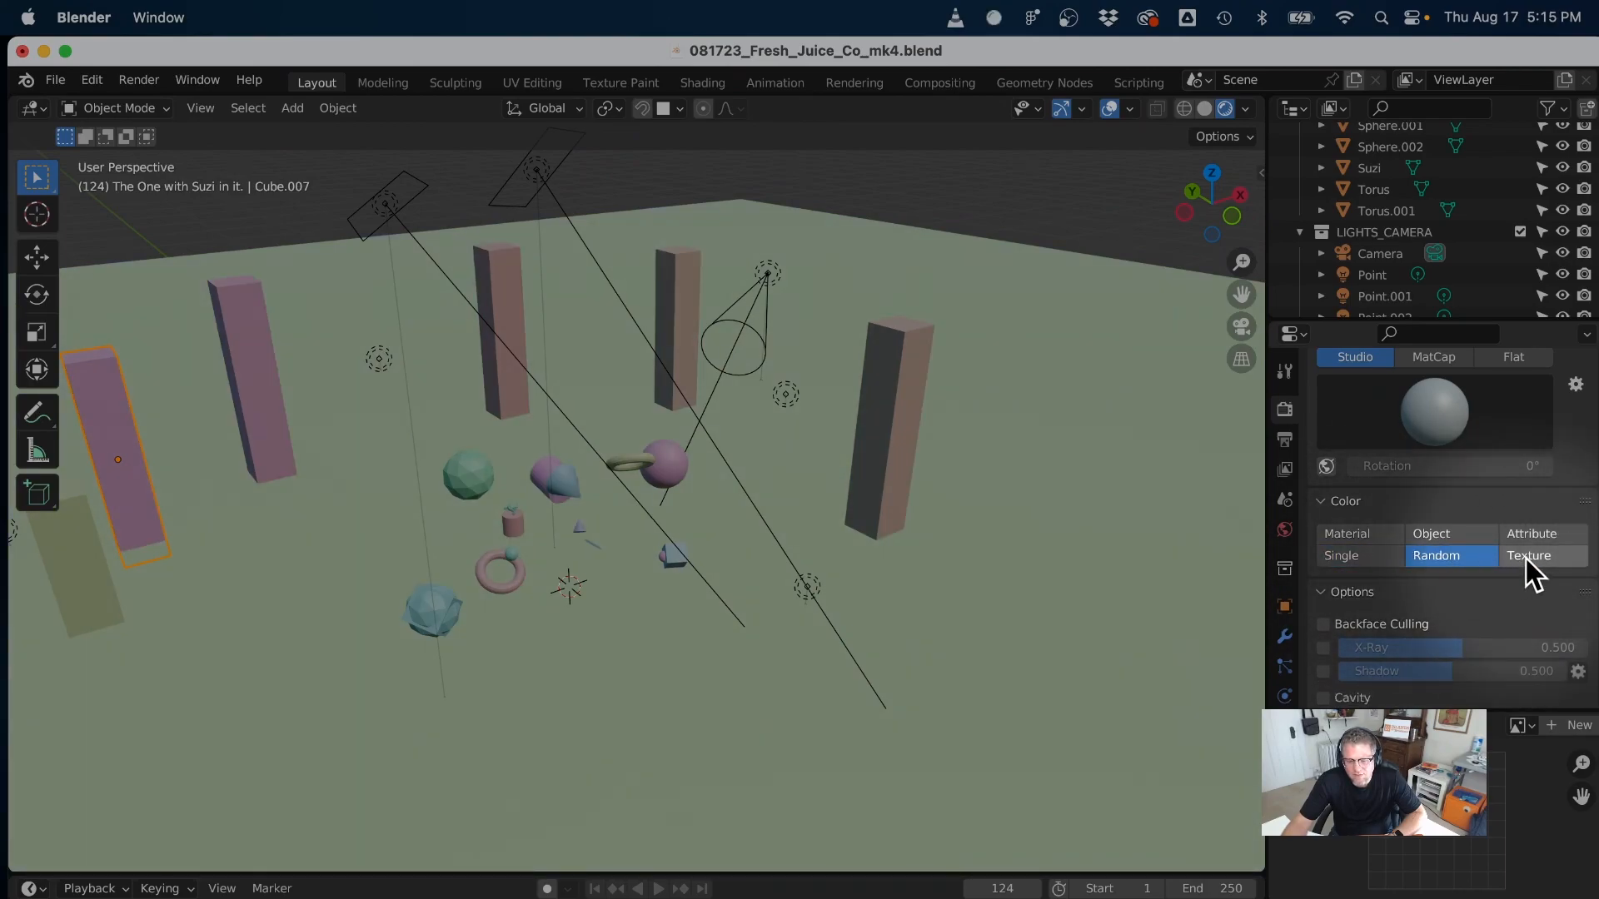
pyautogui.click(1456, 537)
pyautogui.click(1447, 558)
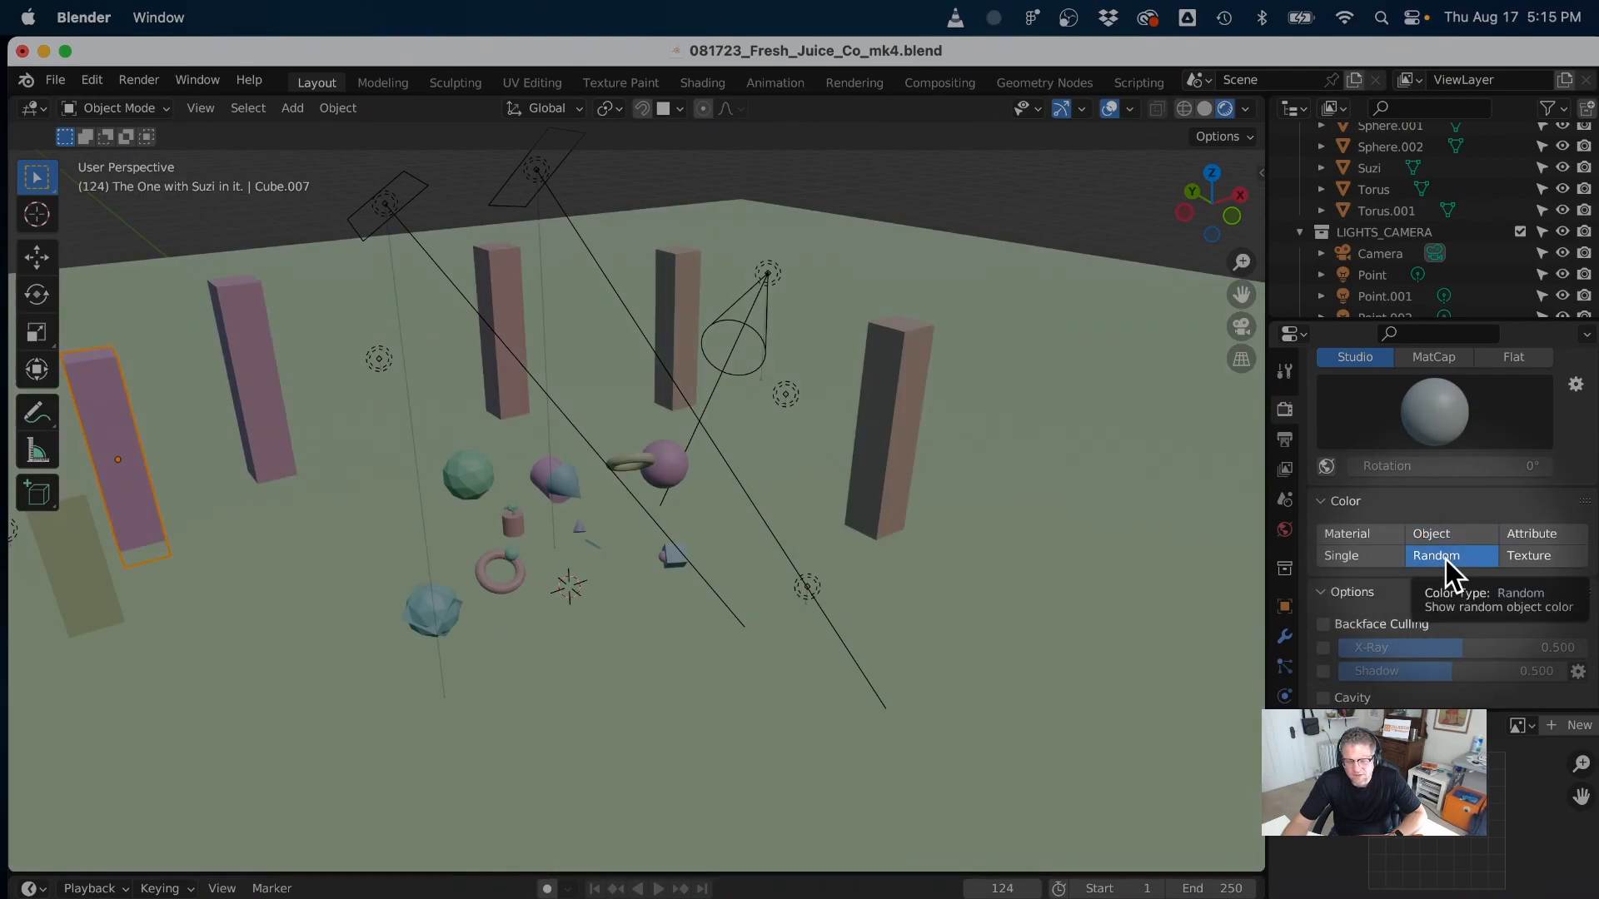
# - Compare the fourth and sixth studio light presets and set the lighting to the first preset
pyautogui.click(1439, 442)
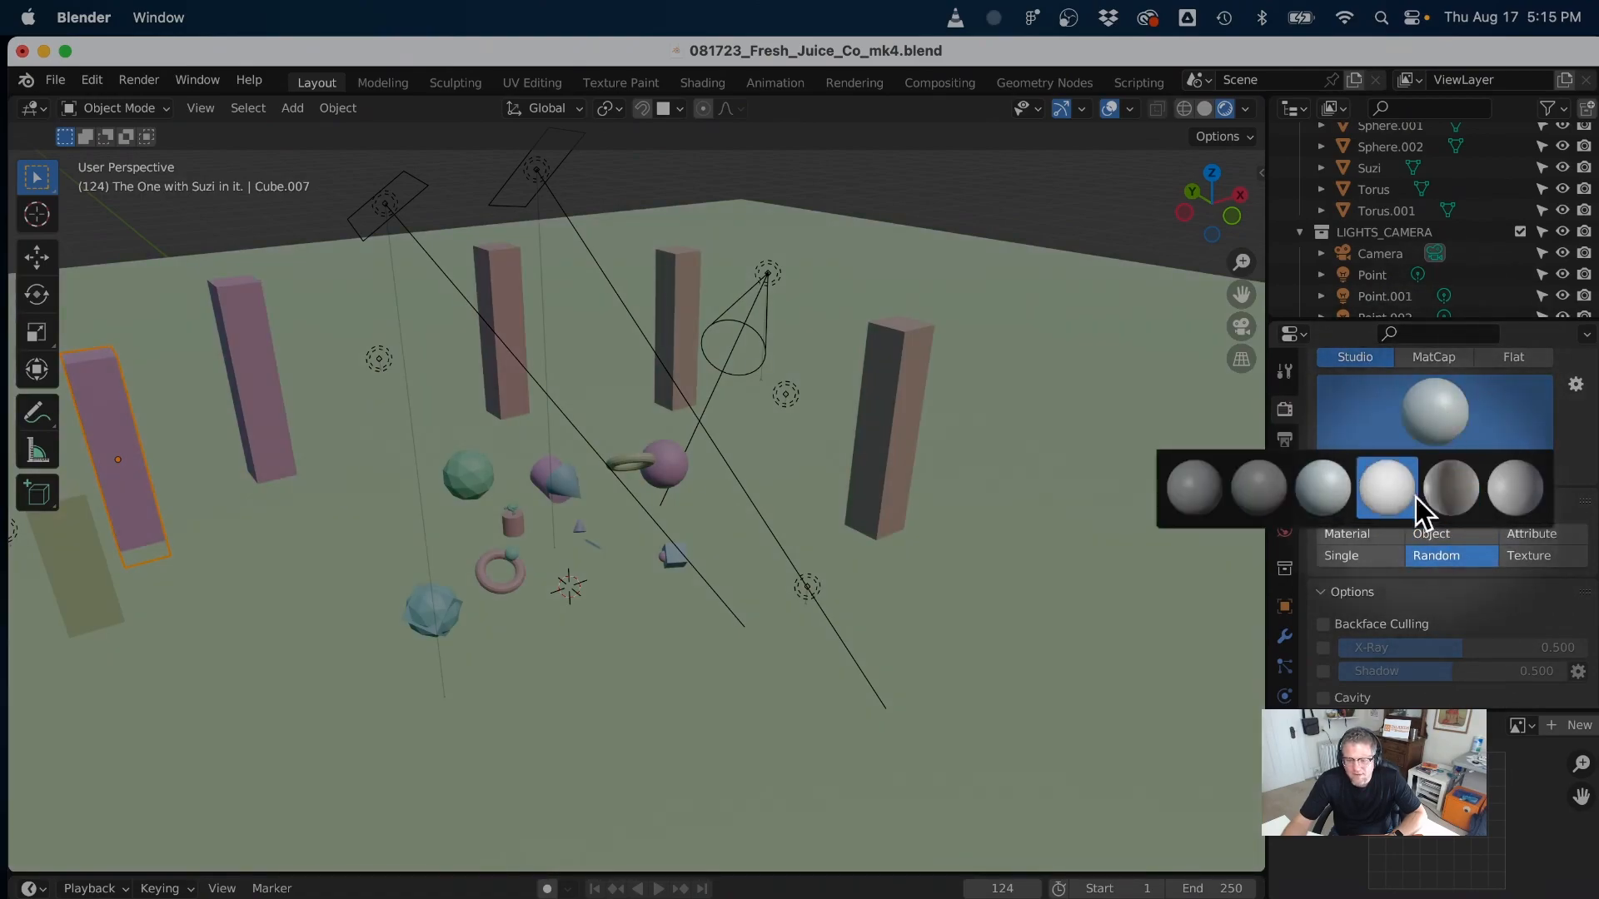
pyautogui.click(1434, 498)
pyautogui.click(1422, 401)
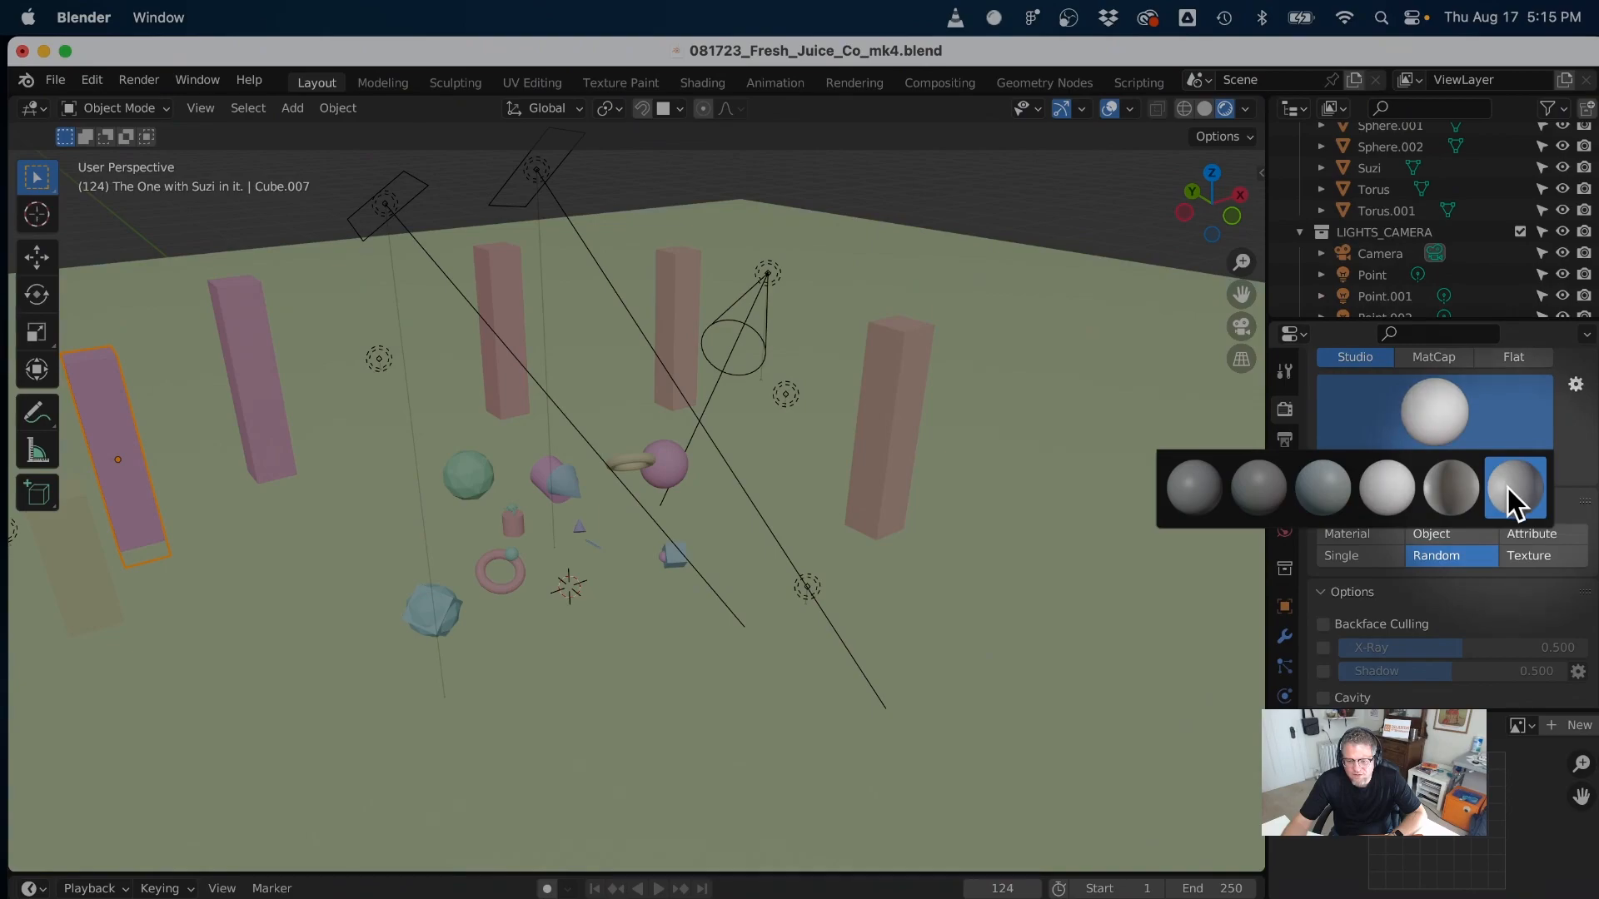
pyautogui.click(1508, 488)
pyautogui.click(1430, 393)
pyautogui.click(1402, 491)
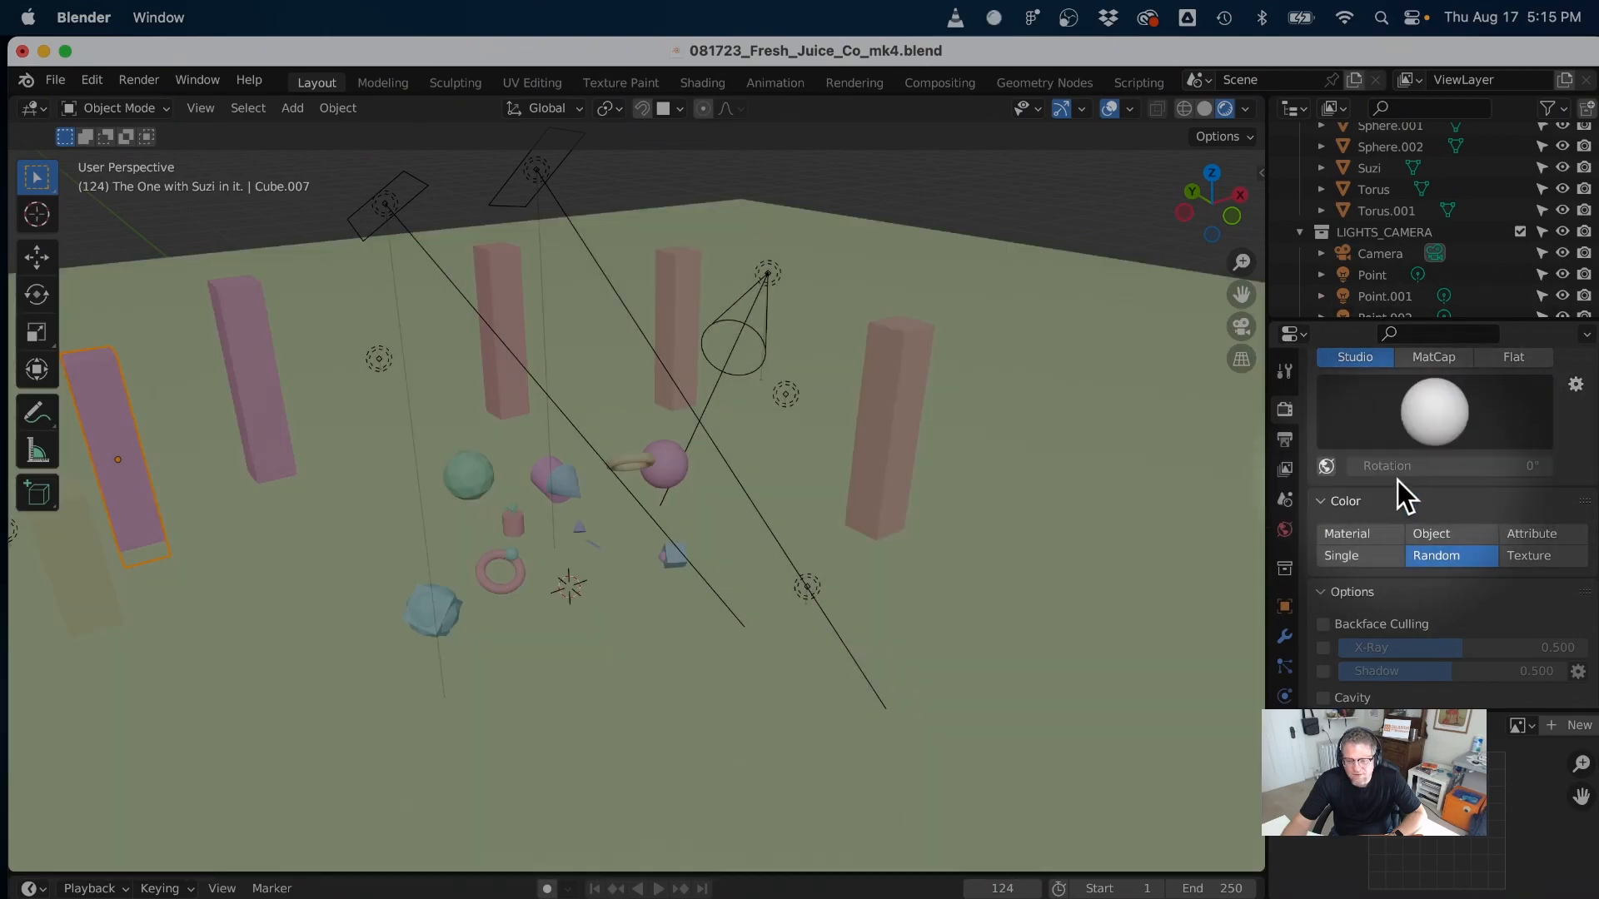
pyautogui.click(1416, 389)
pyautogui.click(1228, 498)
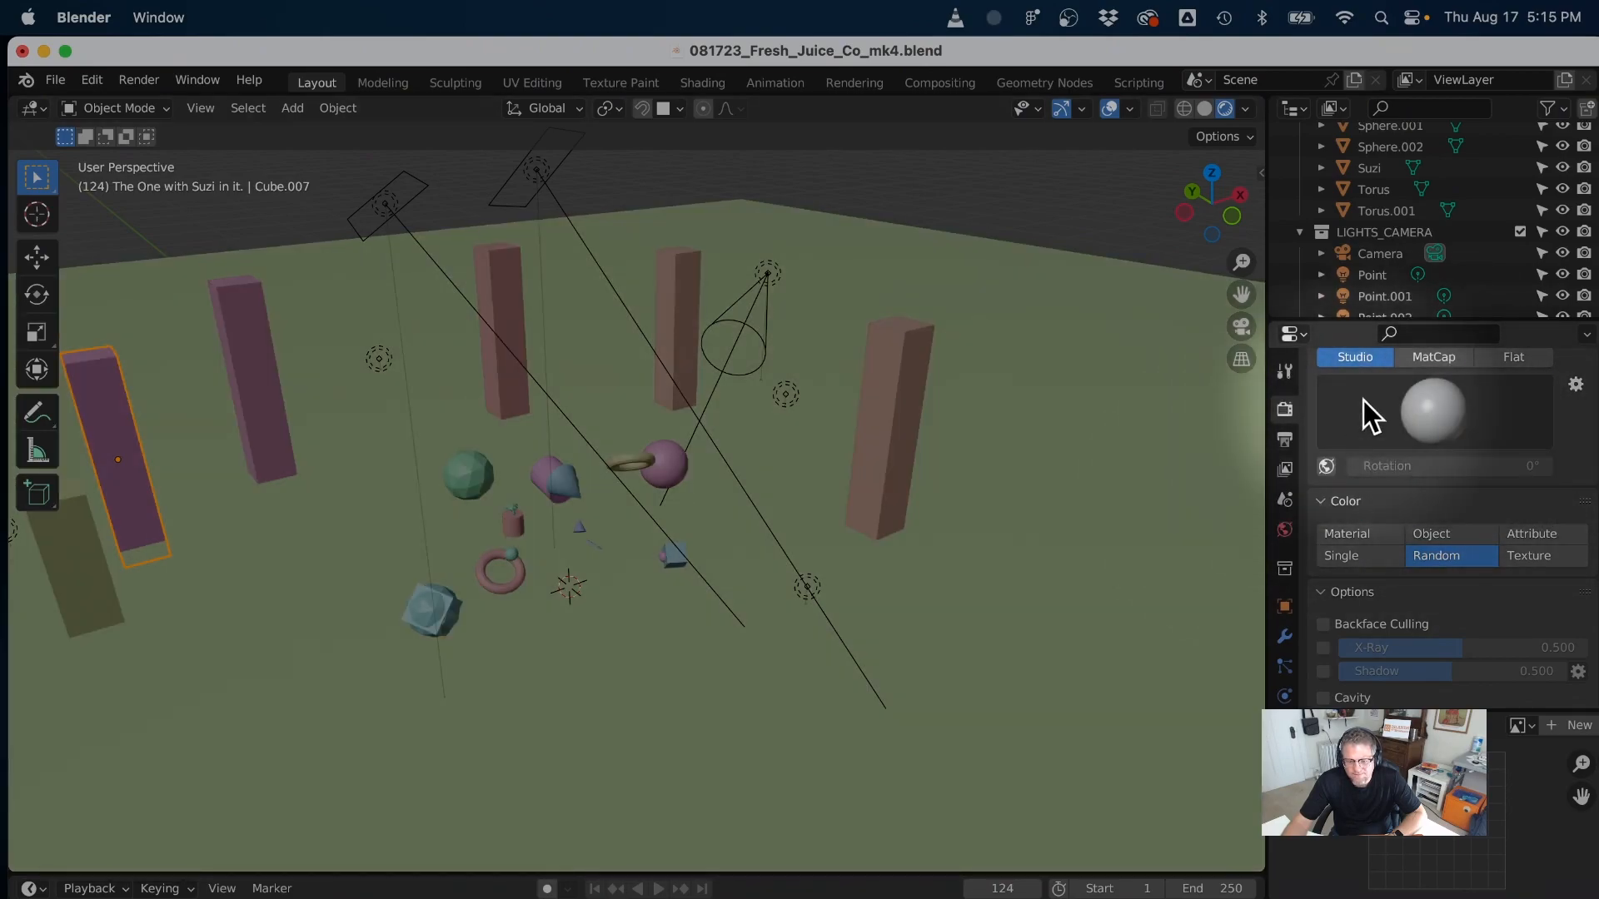
pyautogui.click(1421, 392)
pyautogui.click(1224, 499)
pyautogui.click(1411, 392)
pyautogui.click(1412, 392)
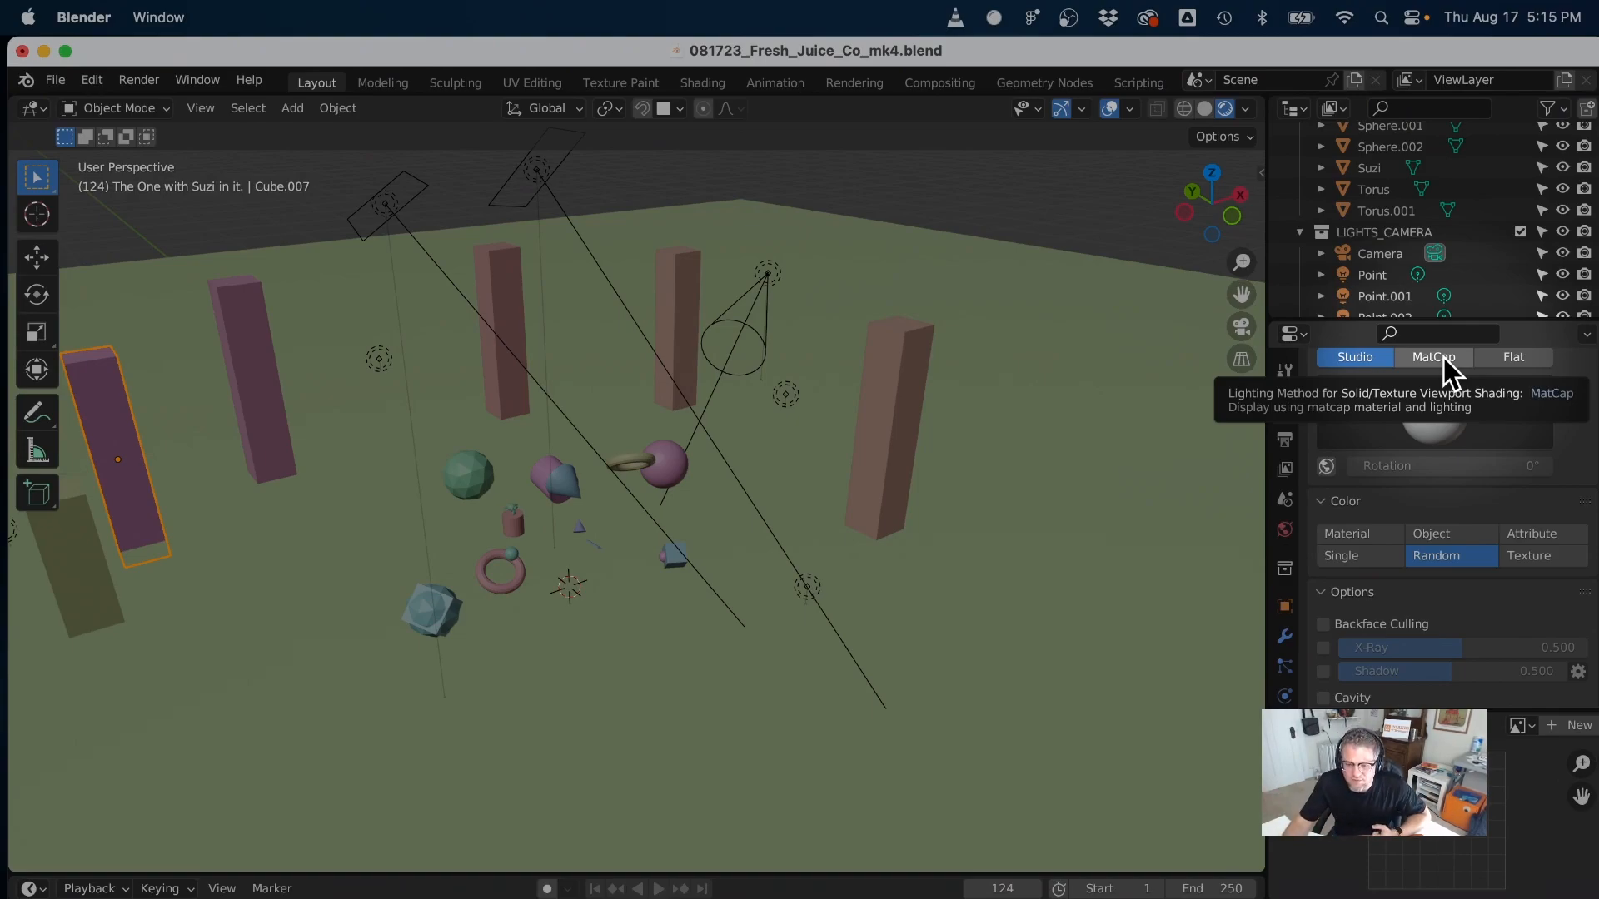
# - Switch the Workbench lighting to MatCap with the second, beige preset and set the color type to Material
pyautogui.click(1441, 372)
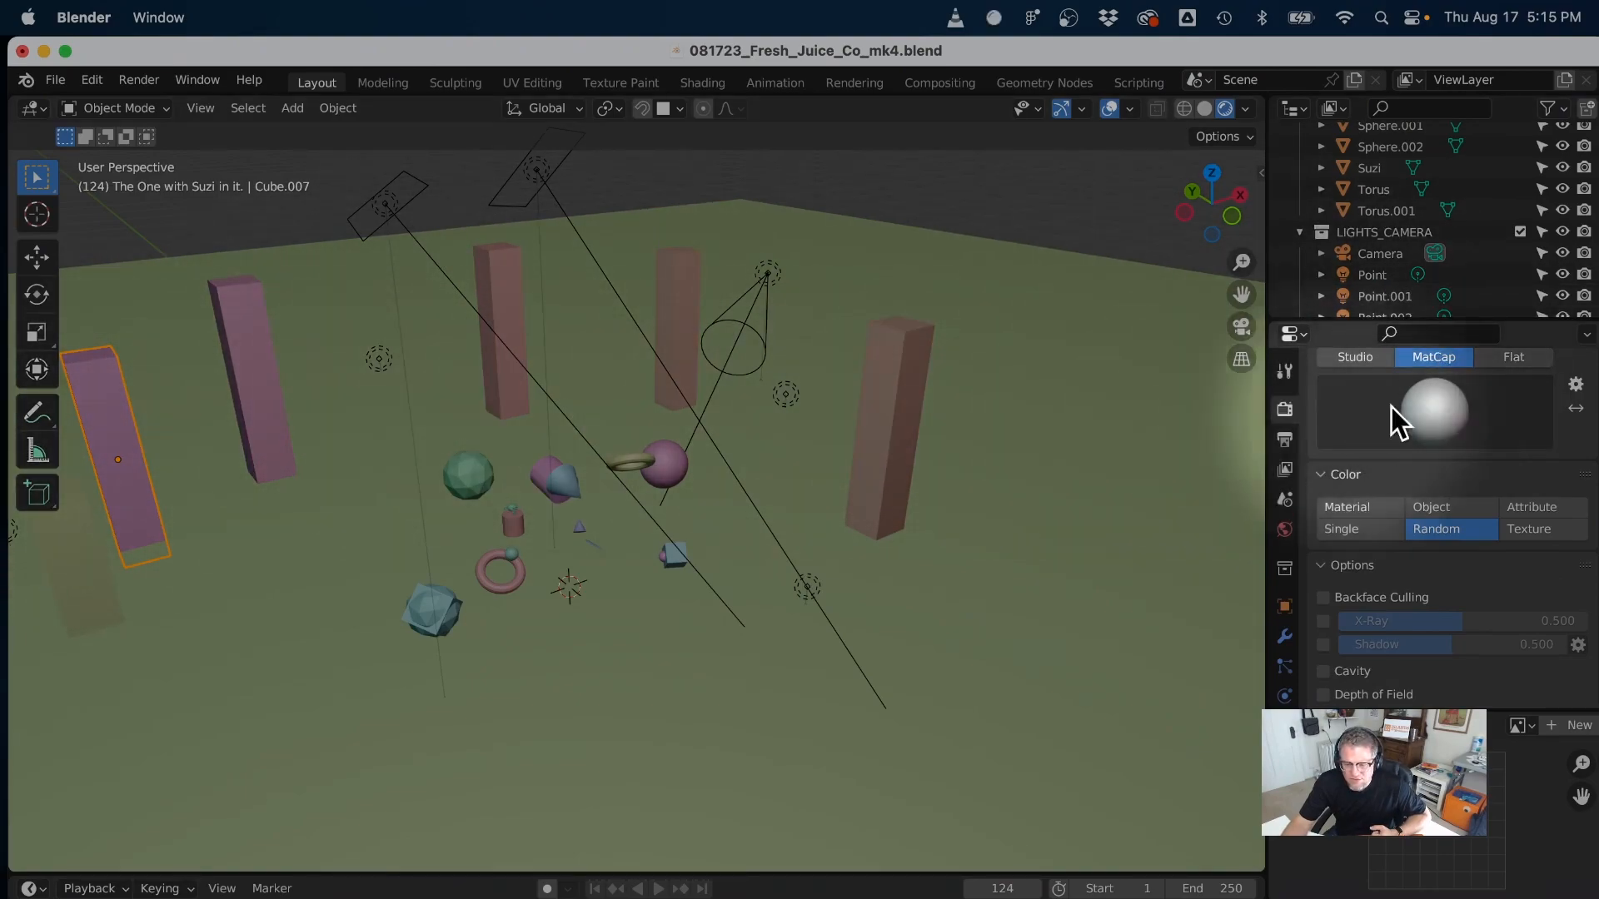
pyautogui.click(1436, 421)
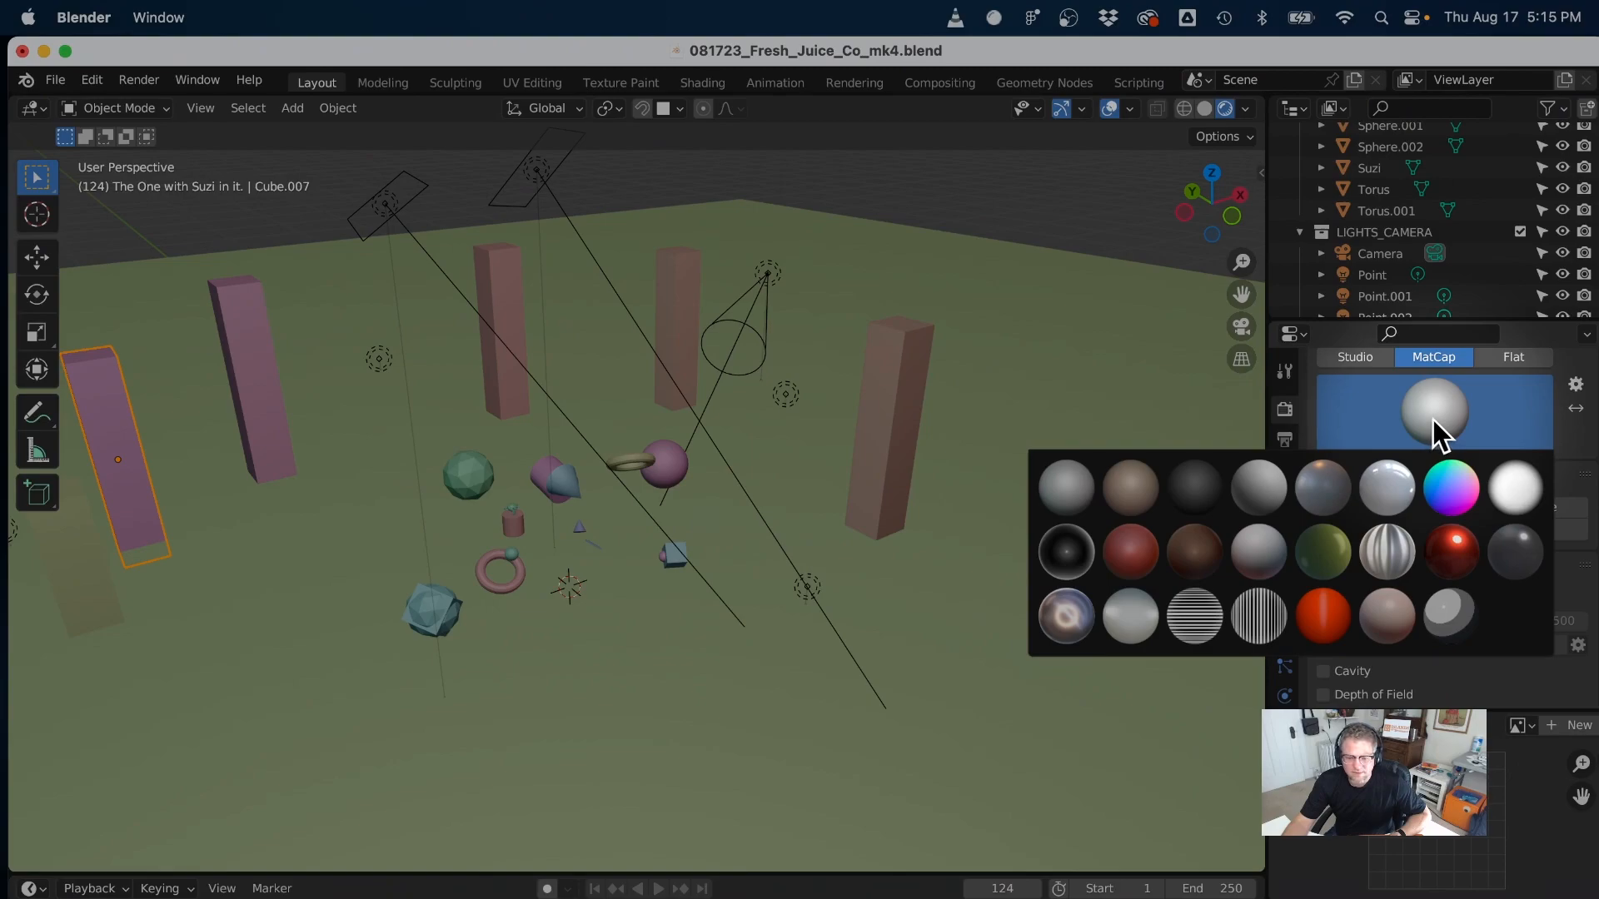
pyautogui.click(1439, 415)
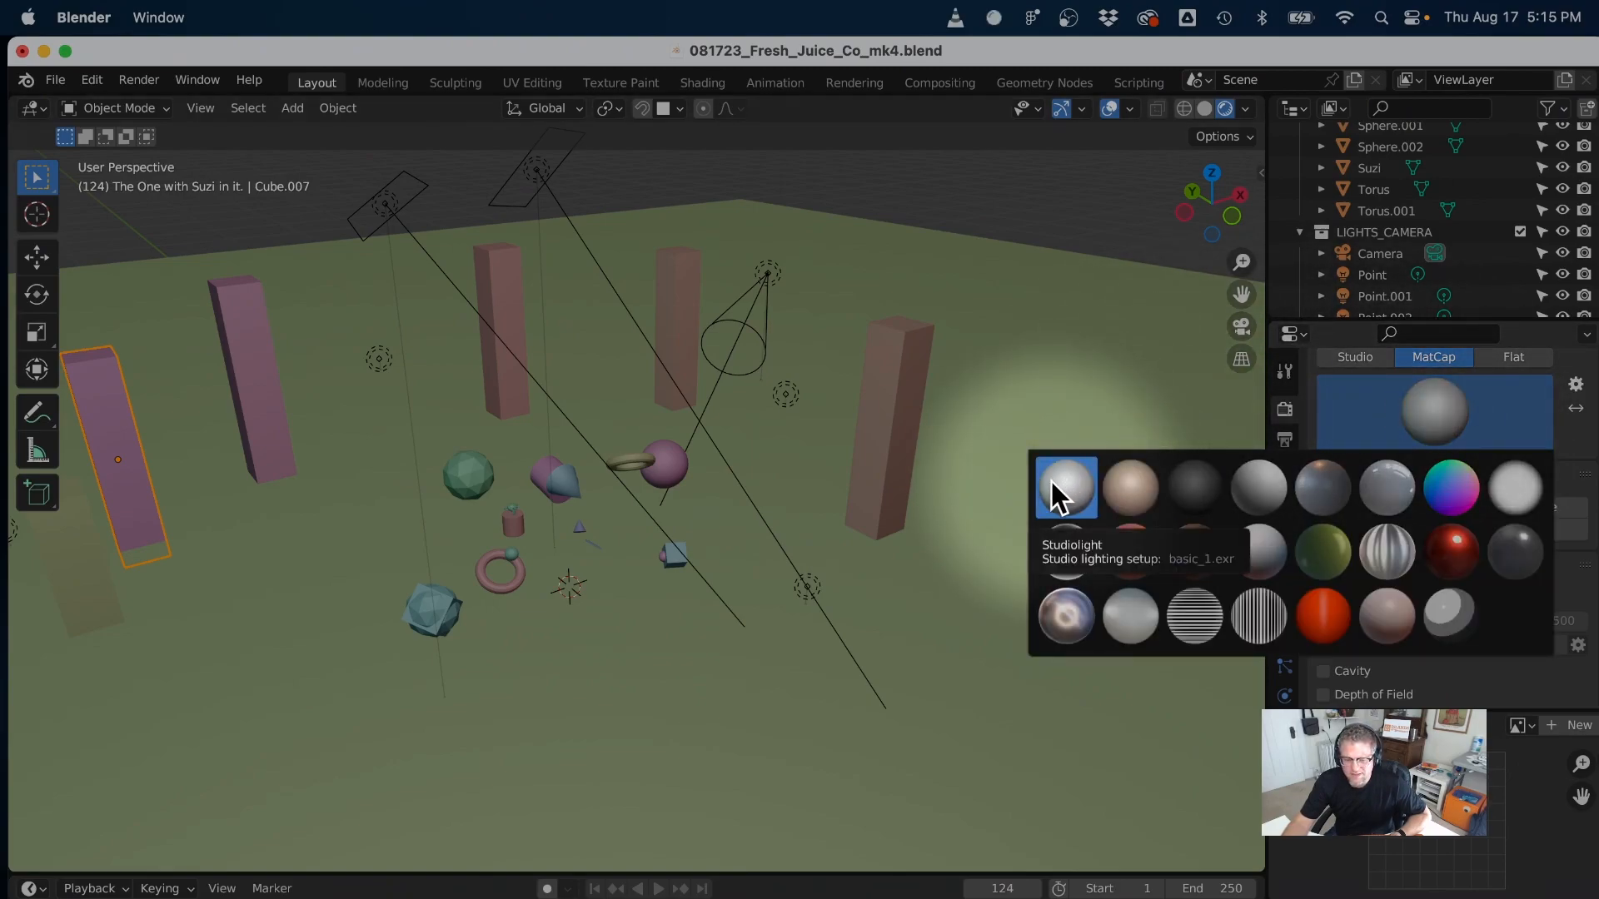
pyautogui.click(1126, 488)
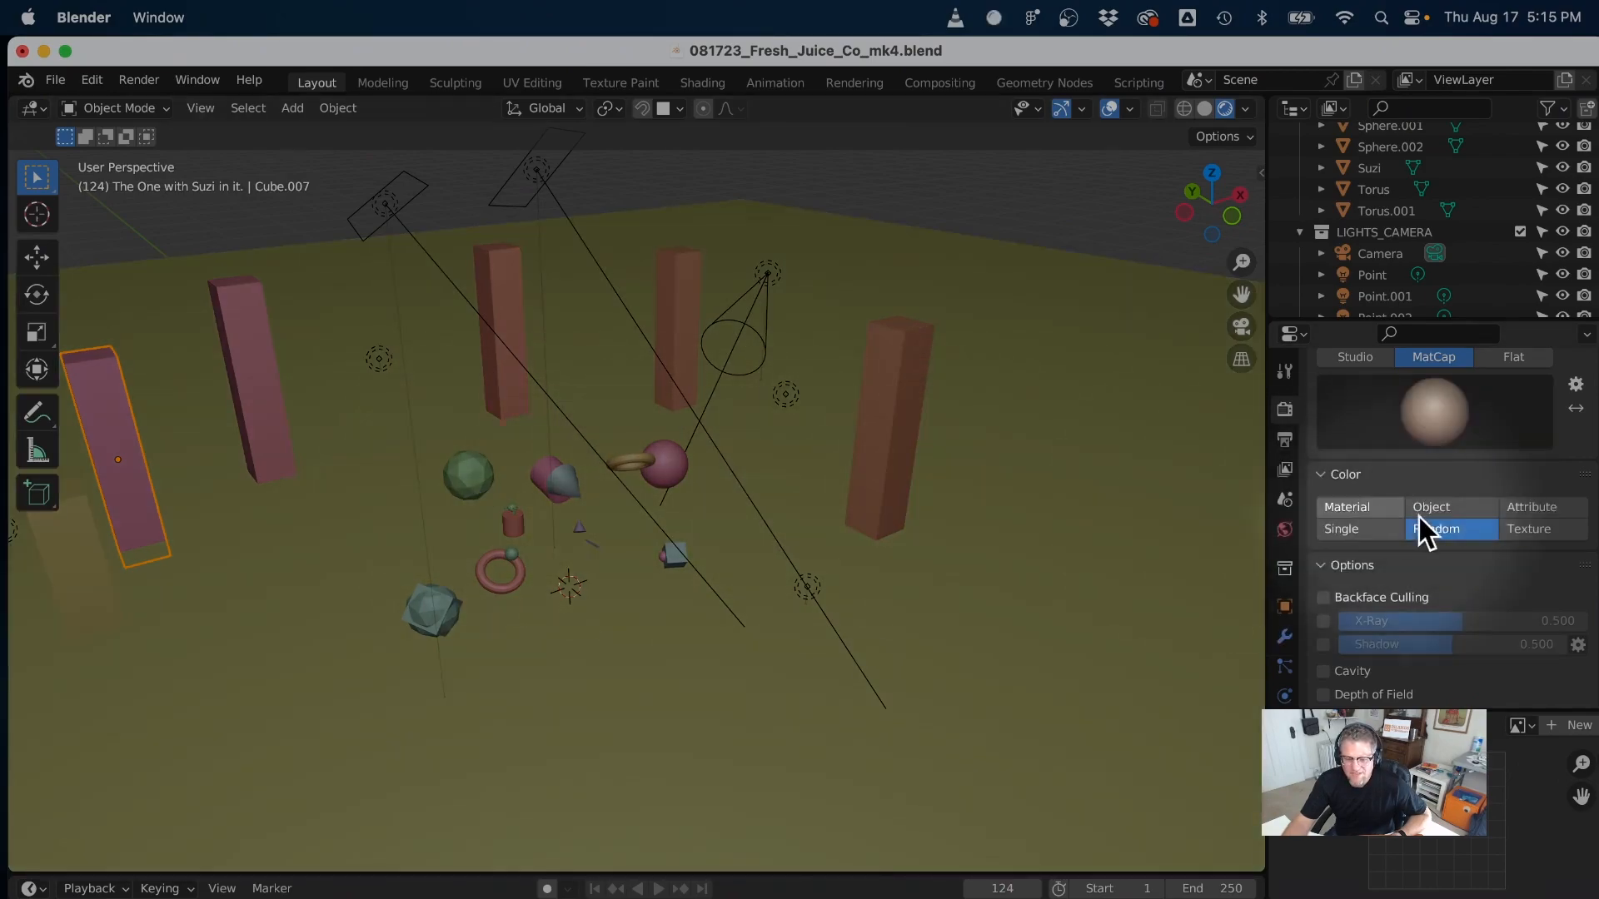
pyautogui.click(1345, 508)
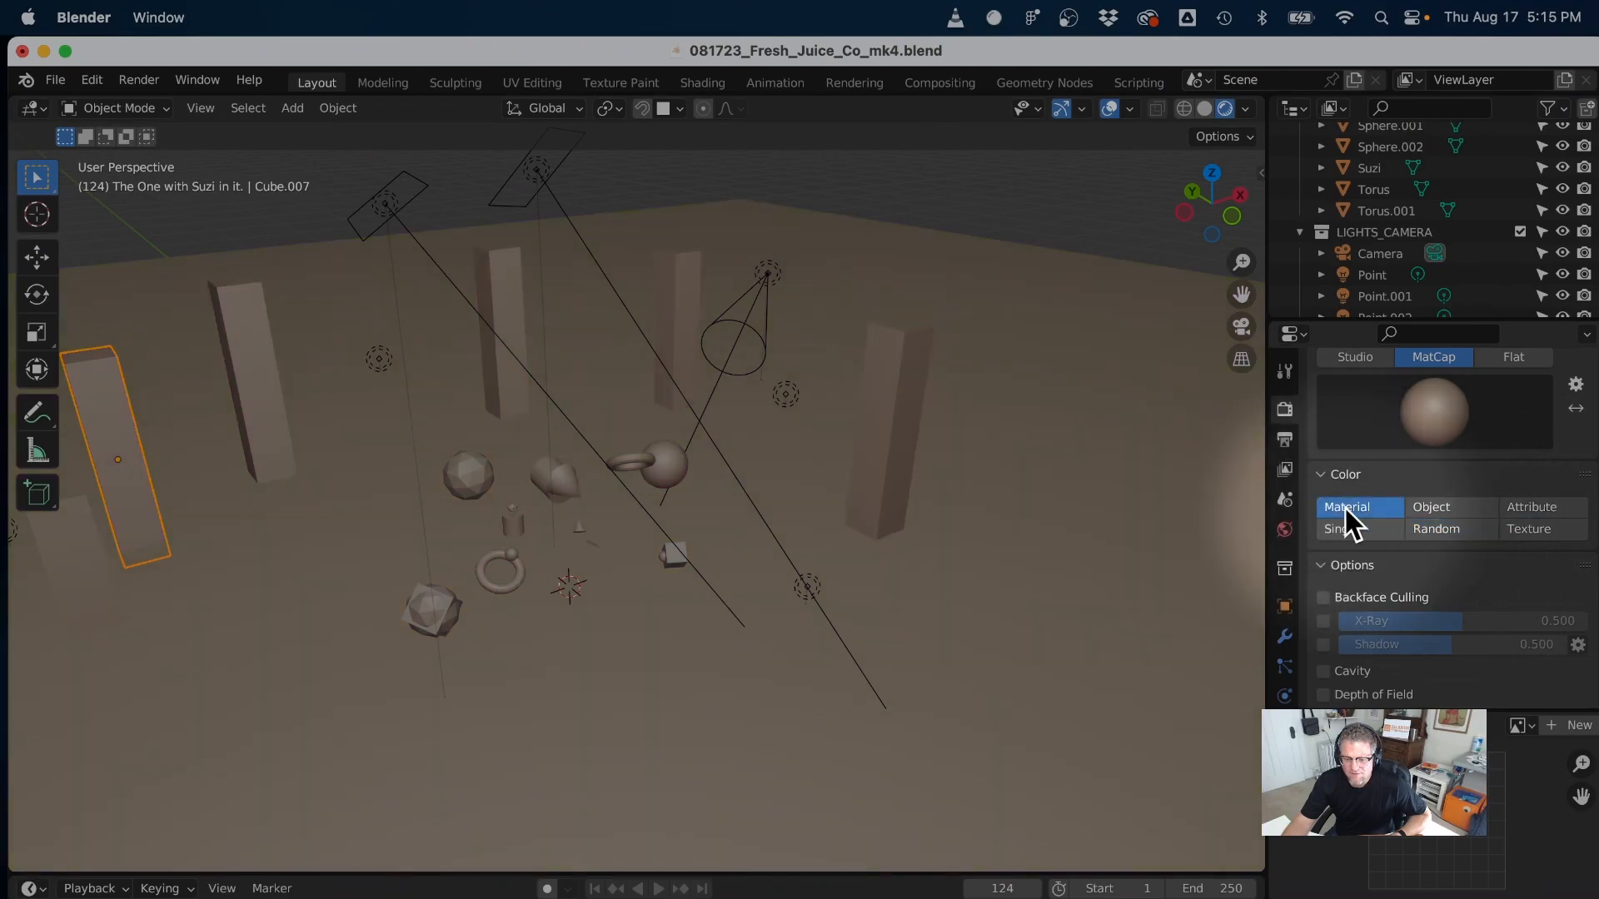
pyautogui.moveTo(526, 536)
pyautogui.mouseDown(button='middle')
pyautogui.moveTo(907, 553)
pyautogui.moveTo(662, 616)
pyautogui.moveTo(468, 543)
pyautogui.moveTo(488, 548)
pyautogui.mouseUp(button='middle')
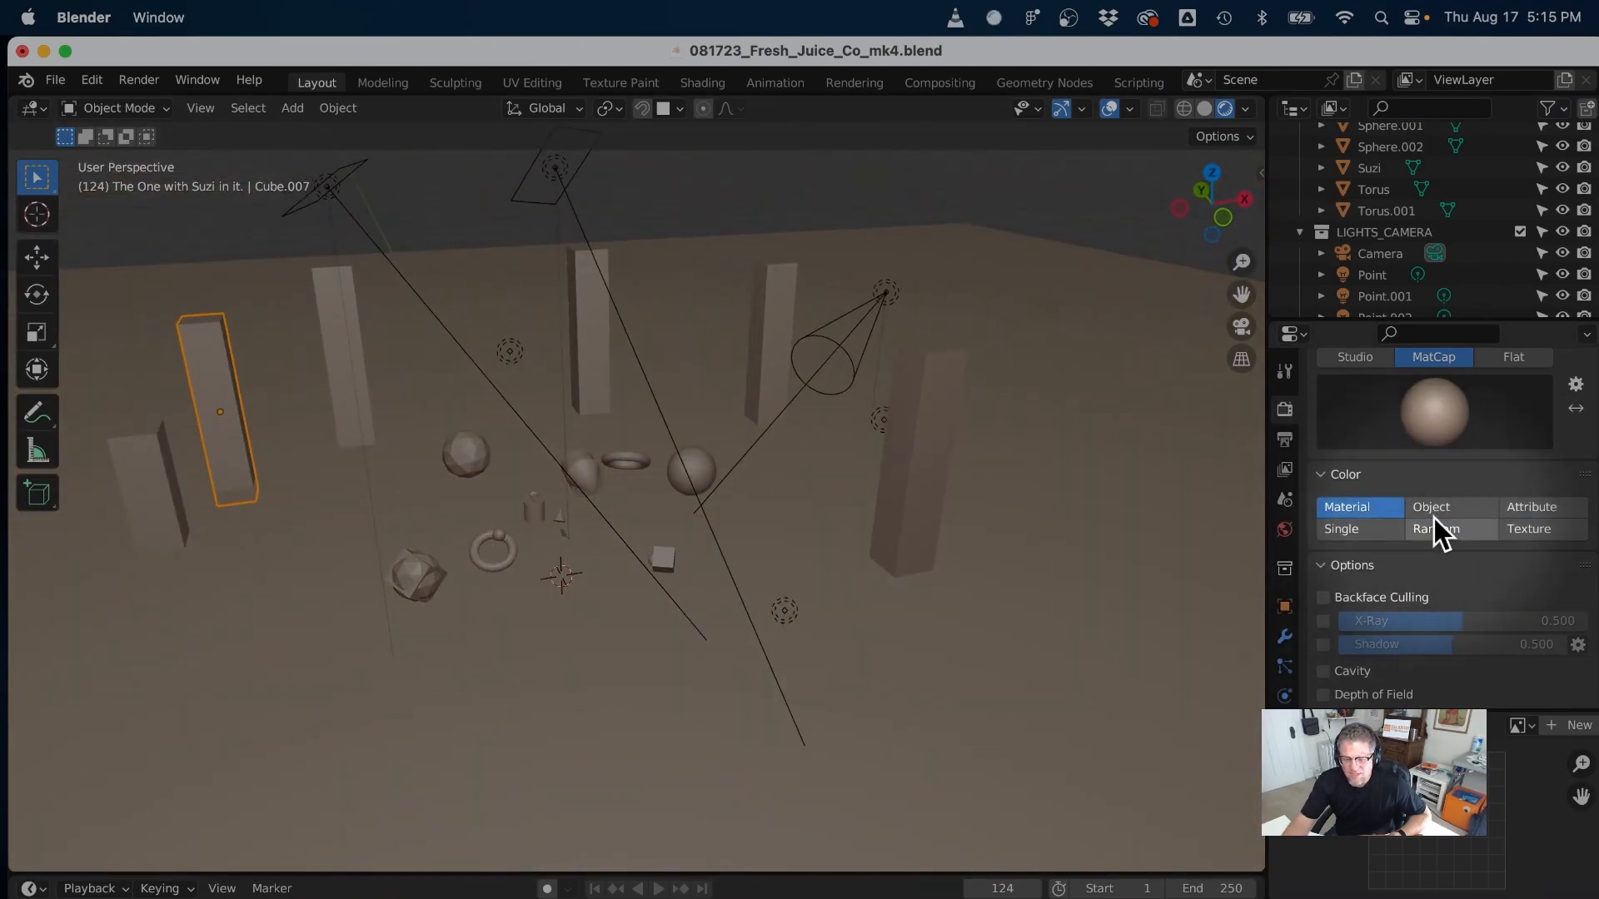
# - Compare the third, fourth and fifth matcap presets (dark, light gray and bluish metallic) on the scene
pyautogui.click(1457, 408)
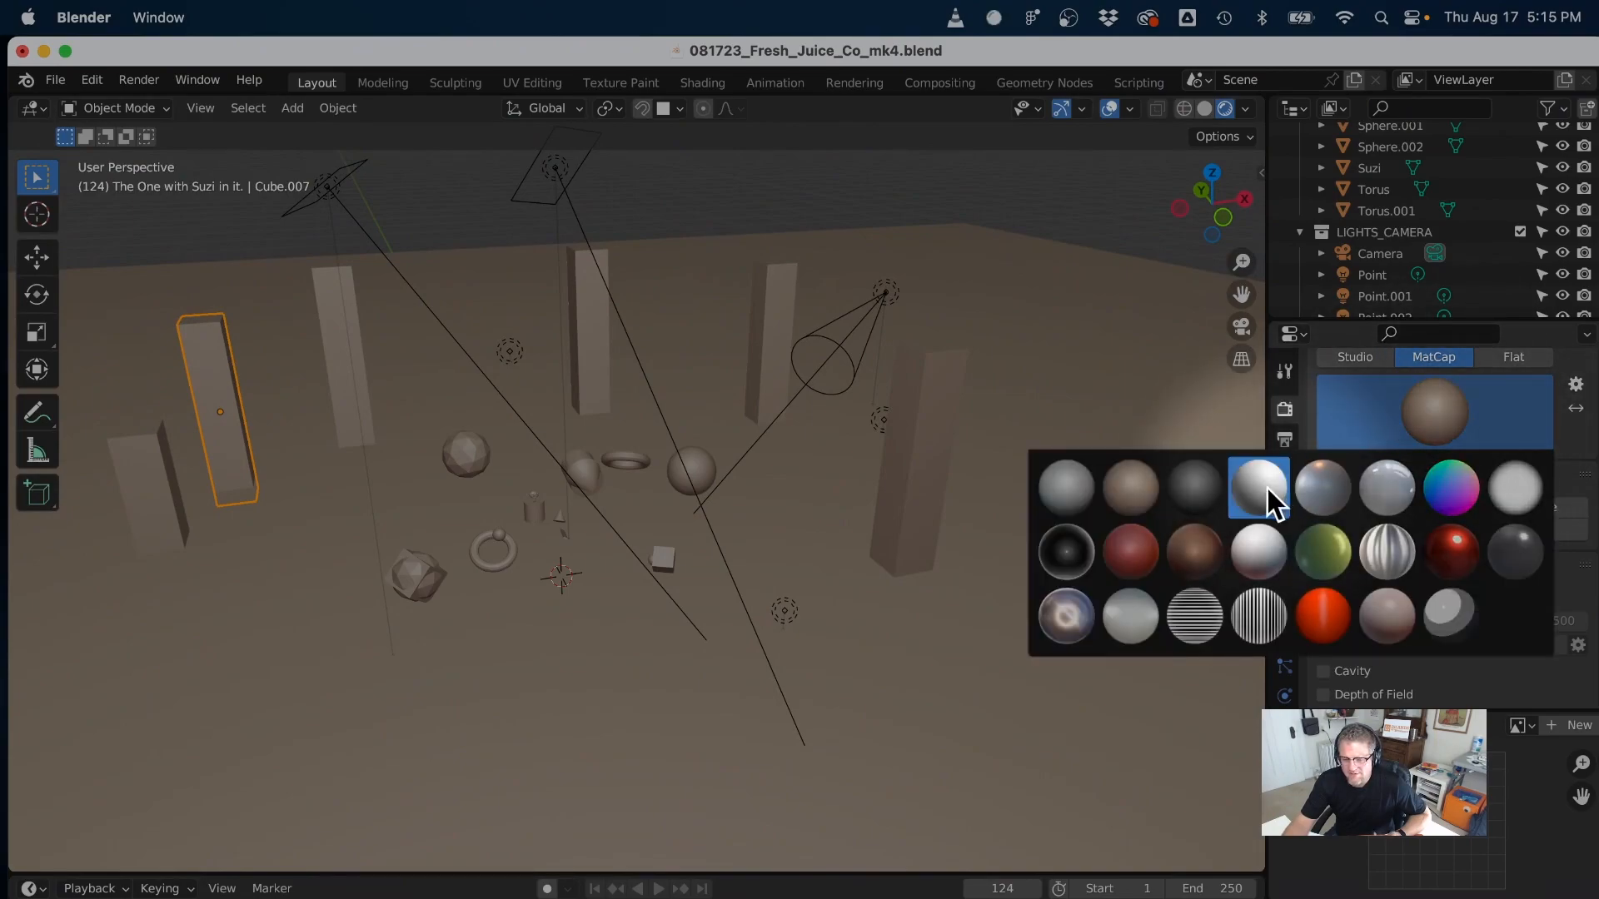
pyautogui.click(1270, 486)
pyautogui.click(1434, 412)
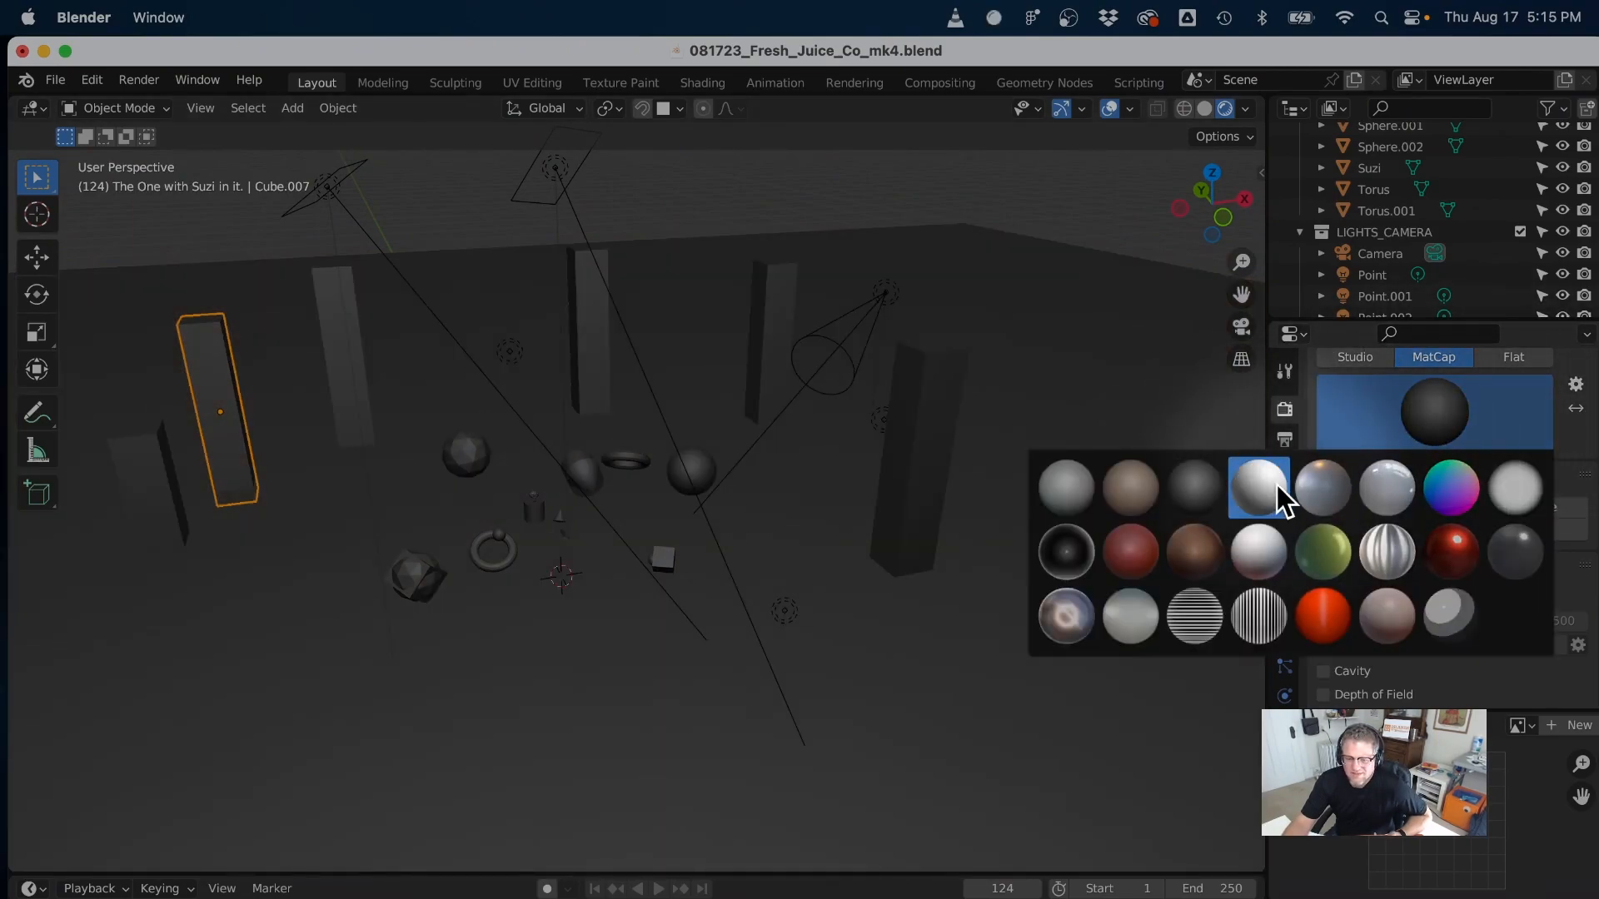
pyautogui.click(1281, 484)
pyautogui.click(1424, 400)
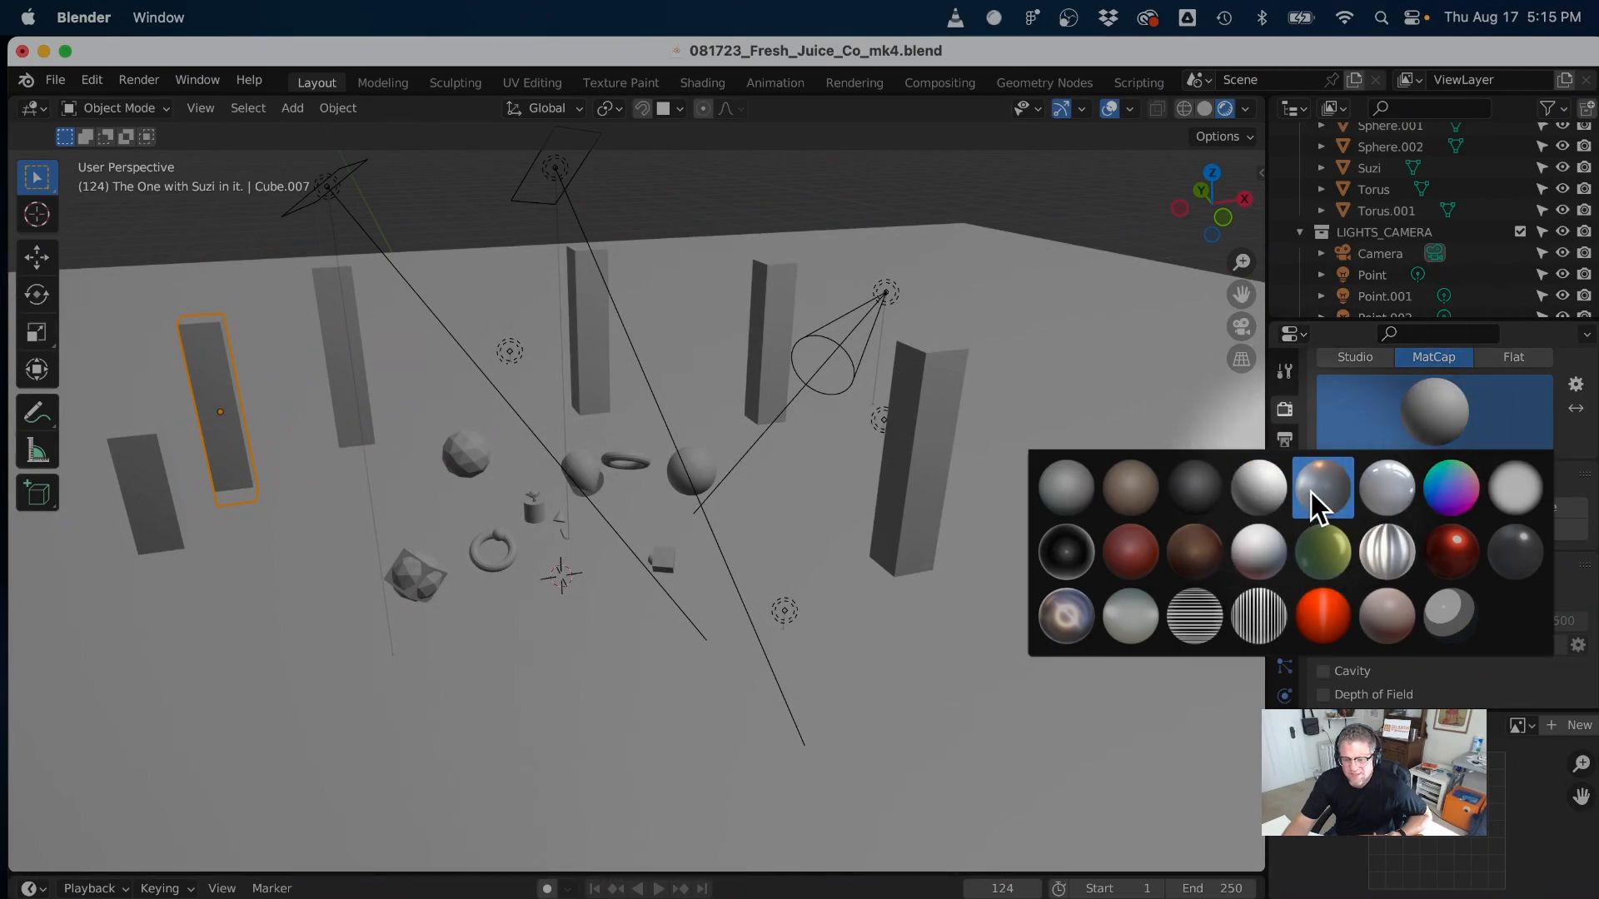
pyautogui.click(1311, 492)
pyautogui.click(1430, 407)
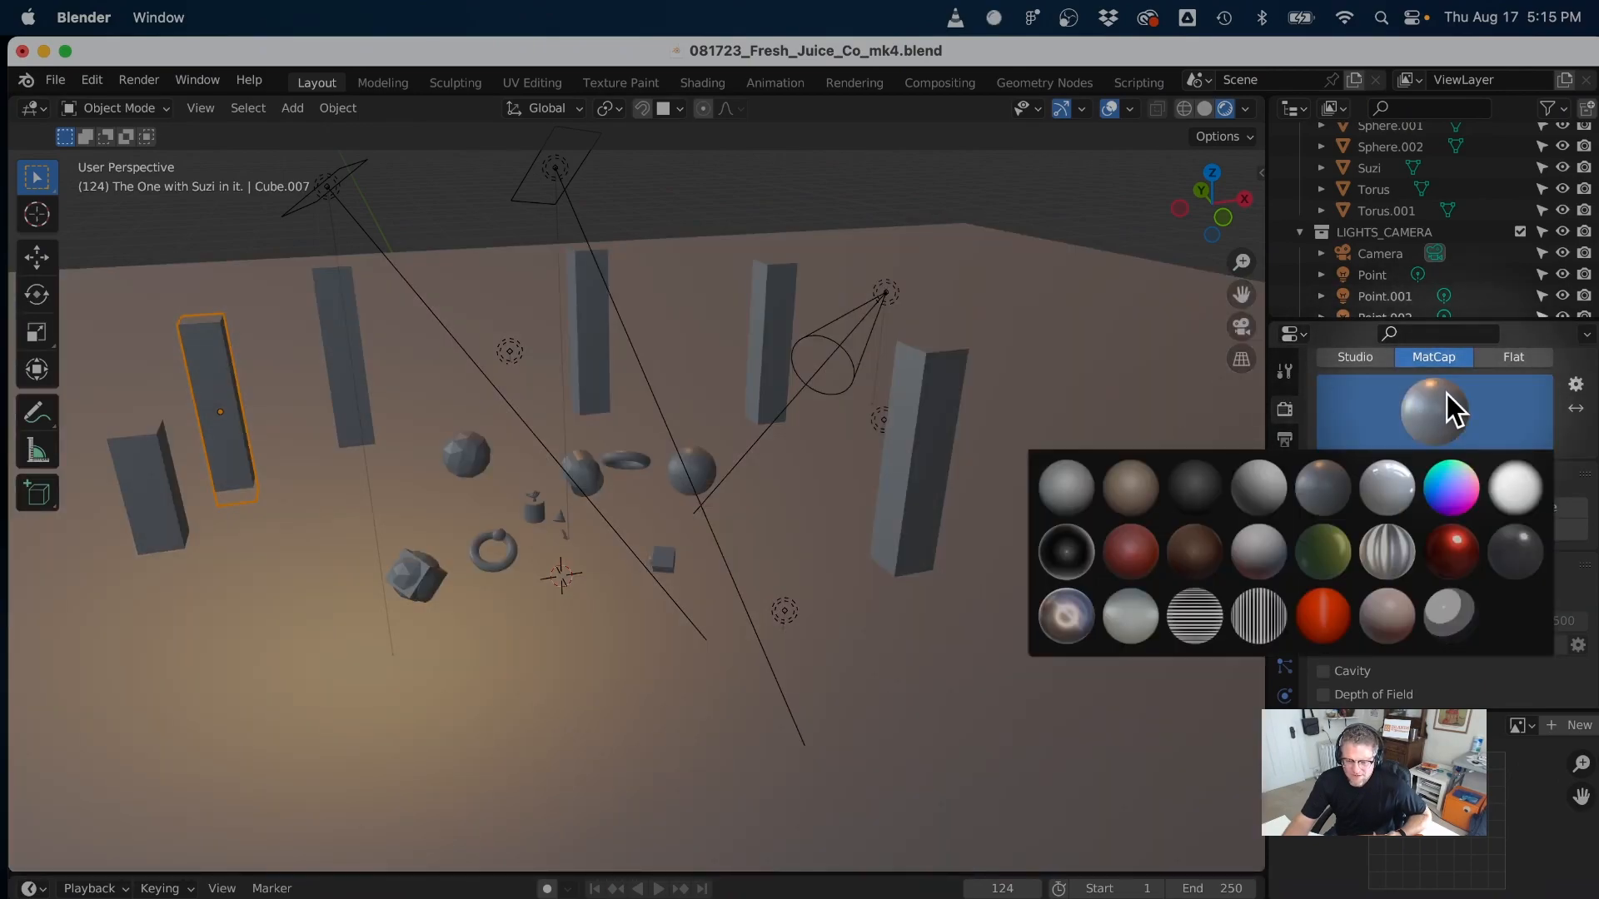
# - Apply the red metal_carpaint matcap and examine its highlight on the large sphere from different angles
pyautogui.click(1420, 437)
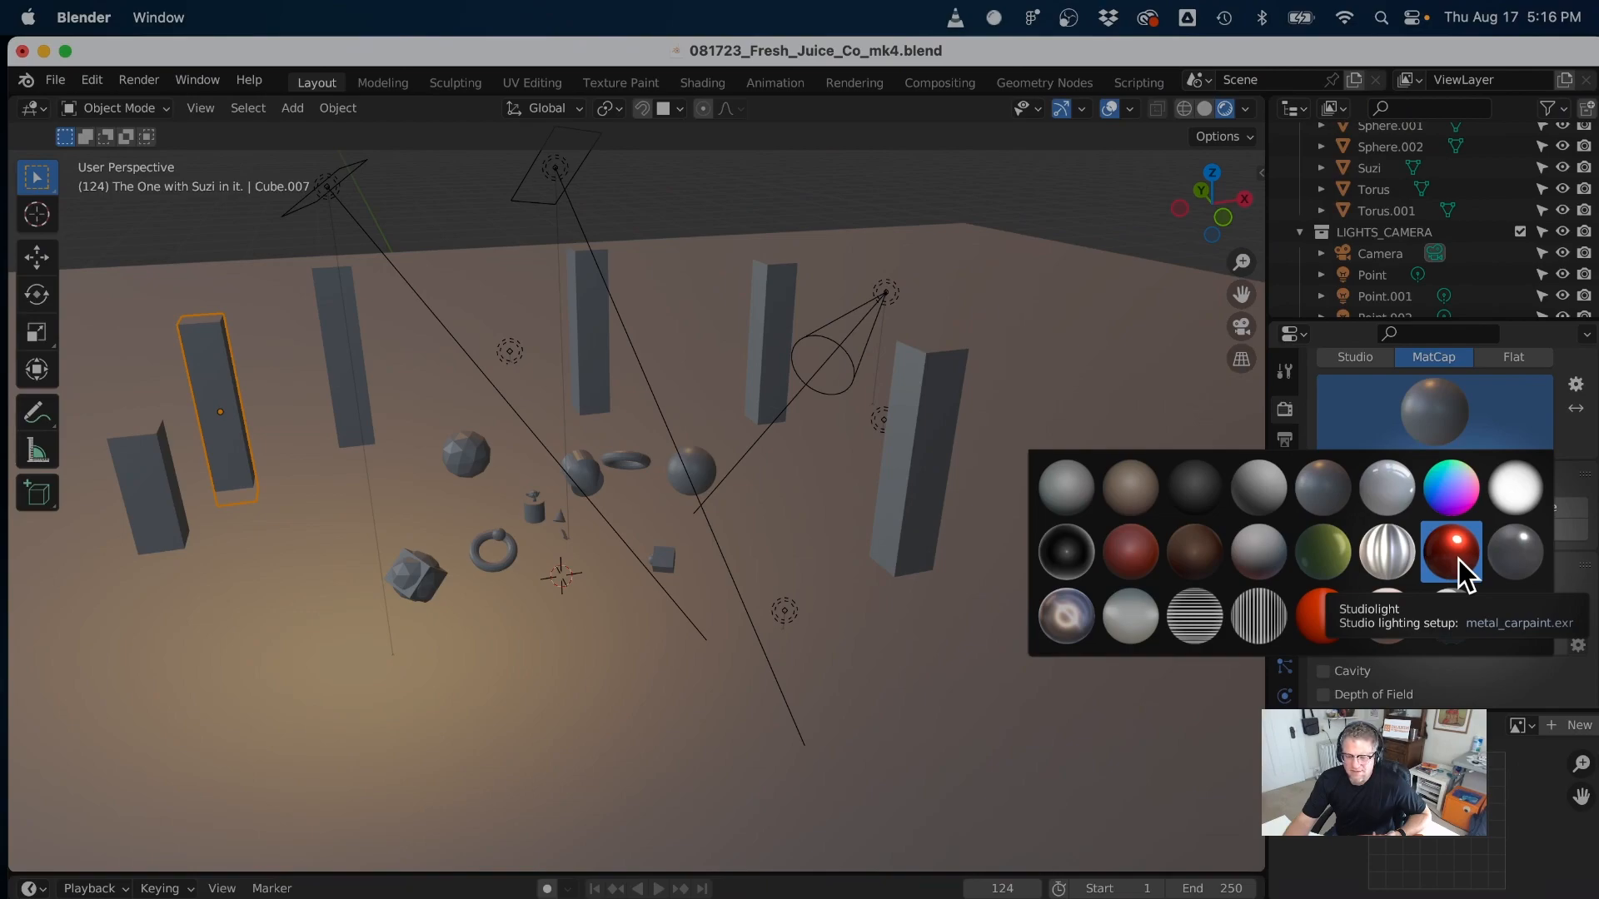
pyautogui.click(1458, 559)
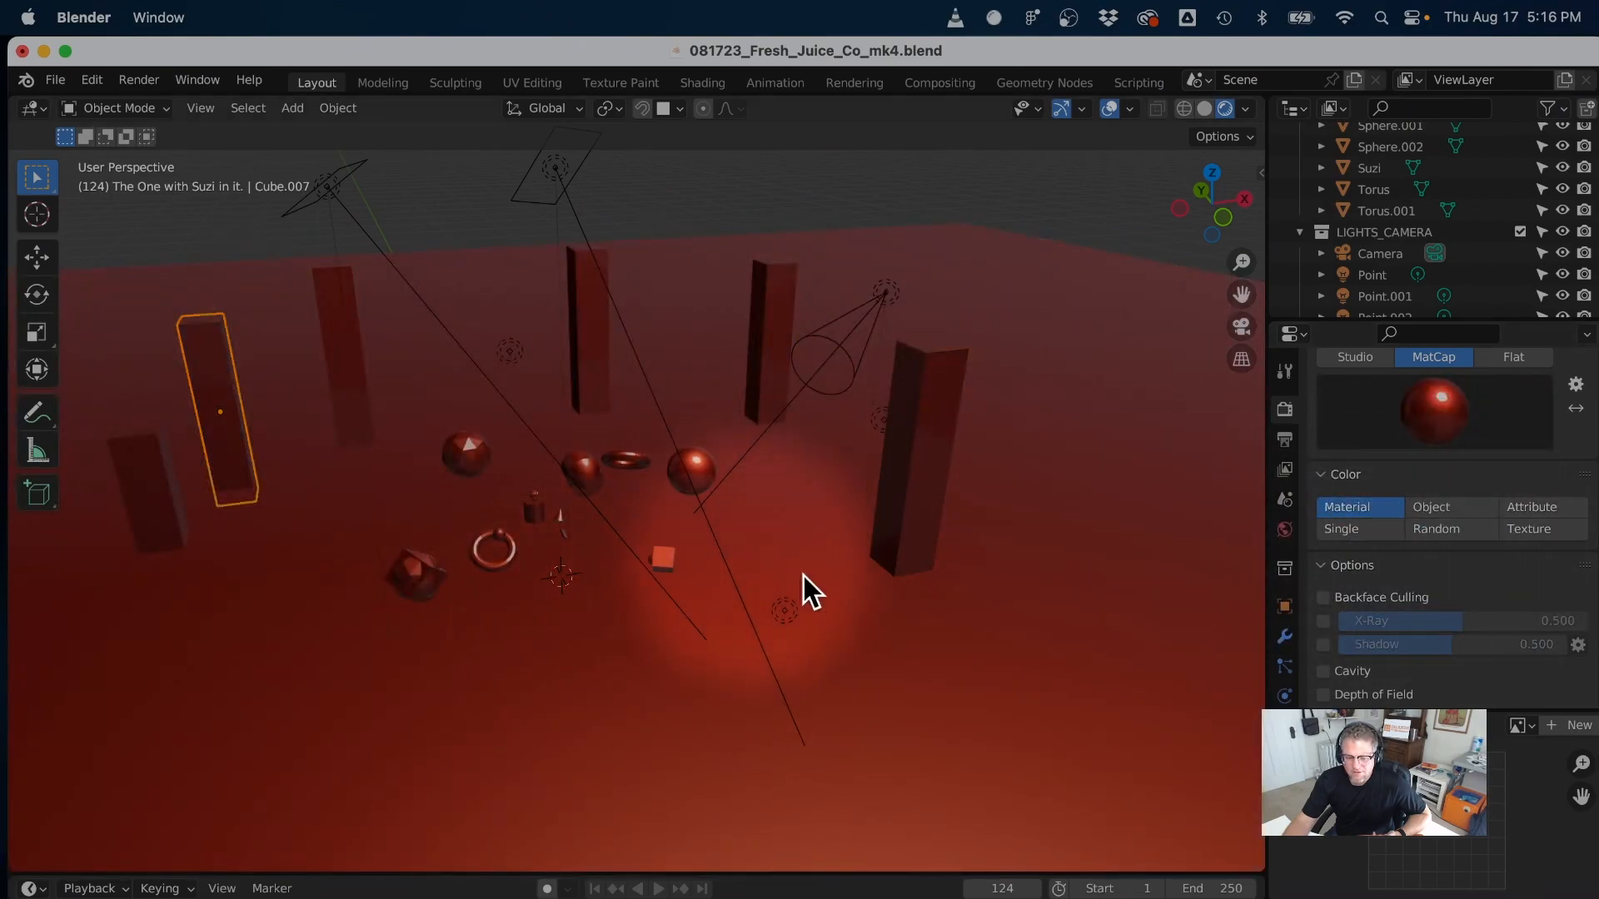
pyautogui.click(1469, 435)
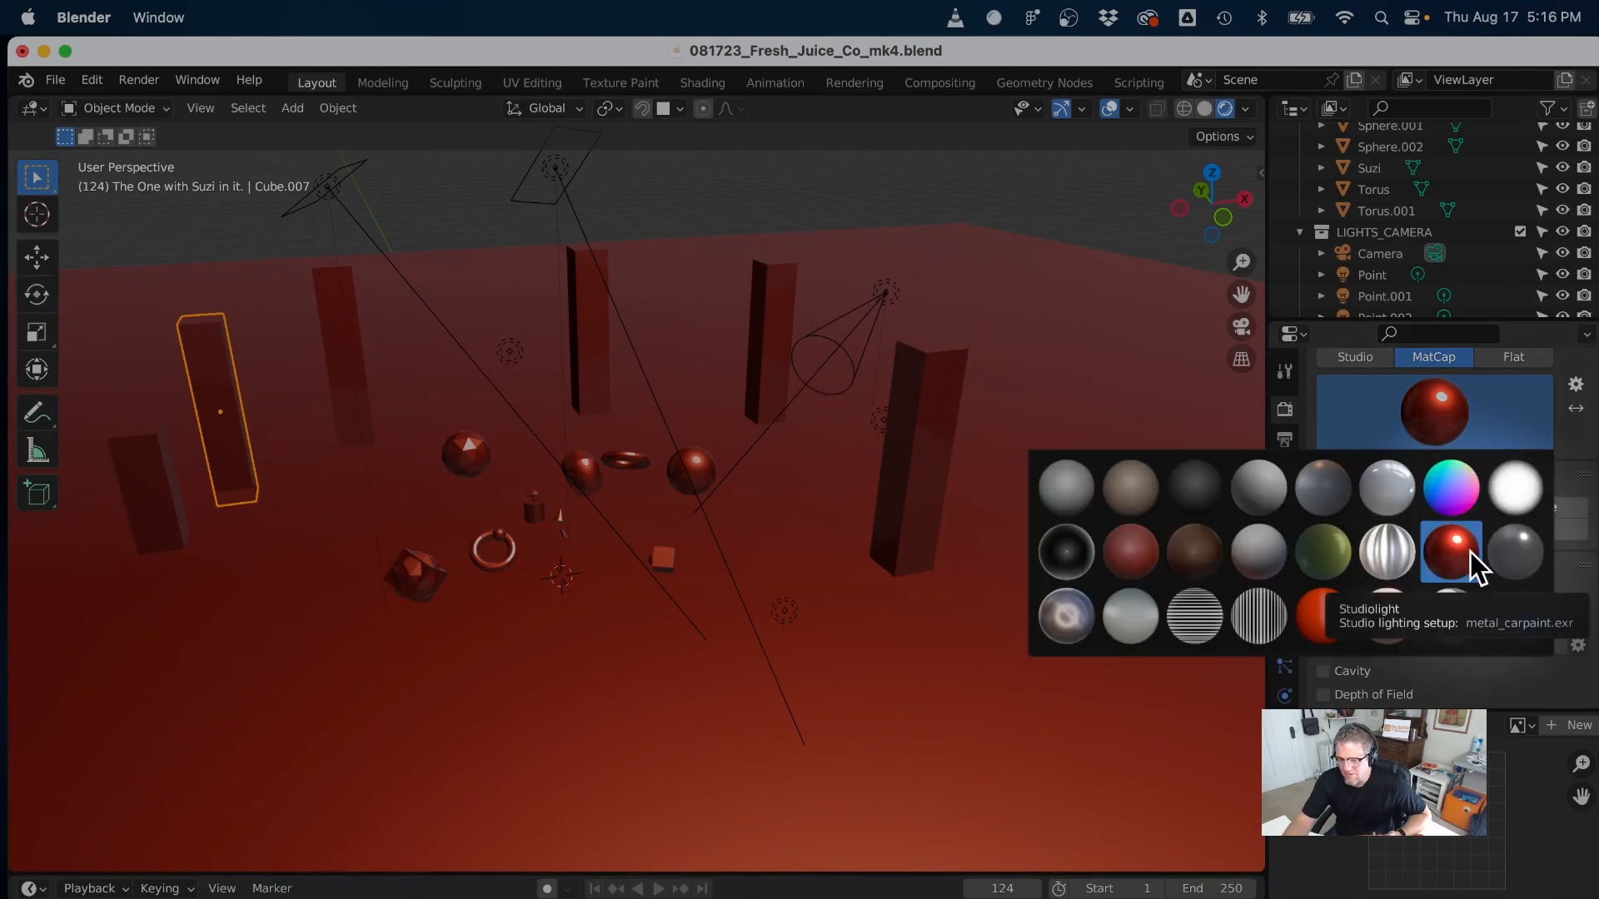
pyautogui.scroll(4, 716, 474)
pyautogui.moveTo(751, 473); pyautogui.dragTo(846, 598, button='middle')
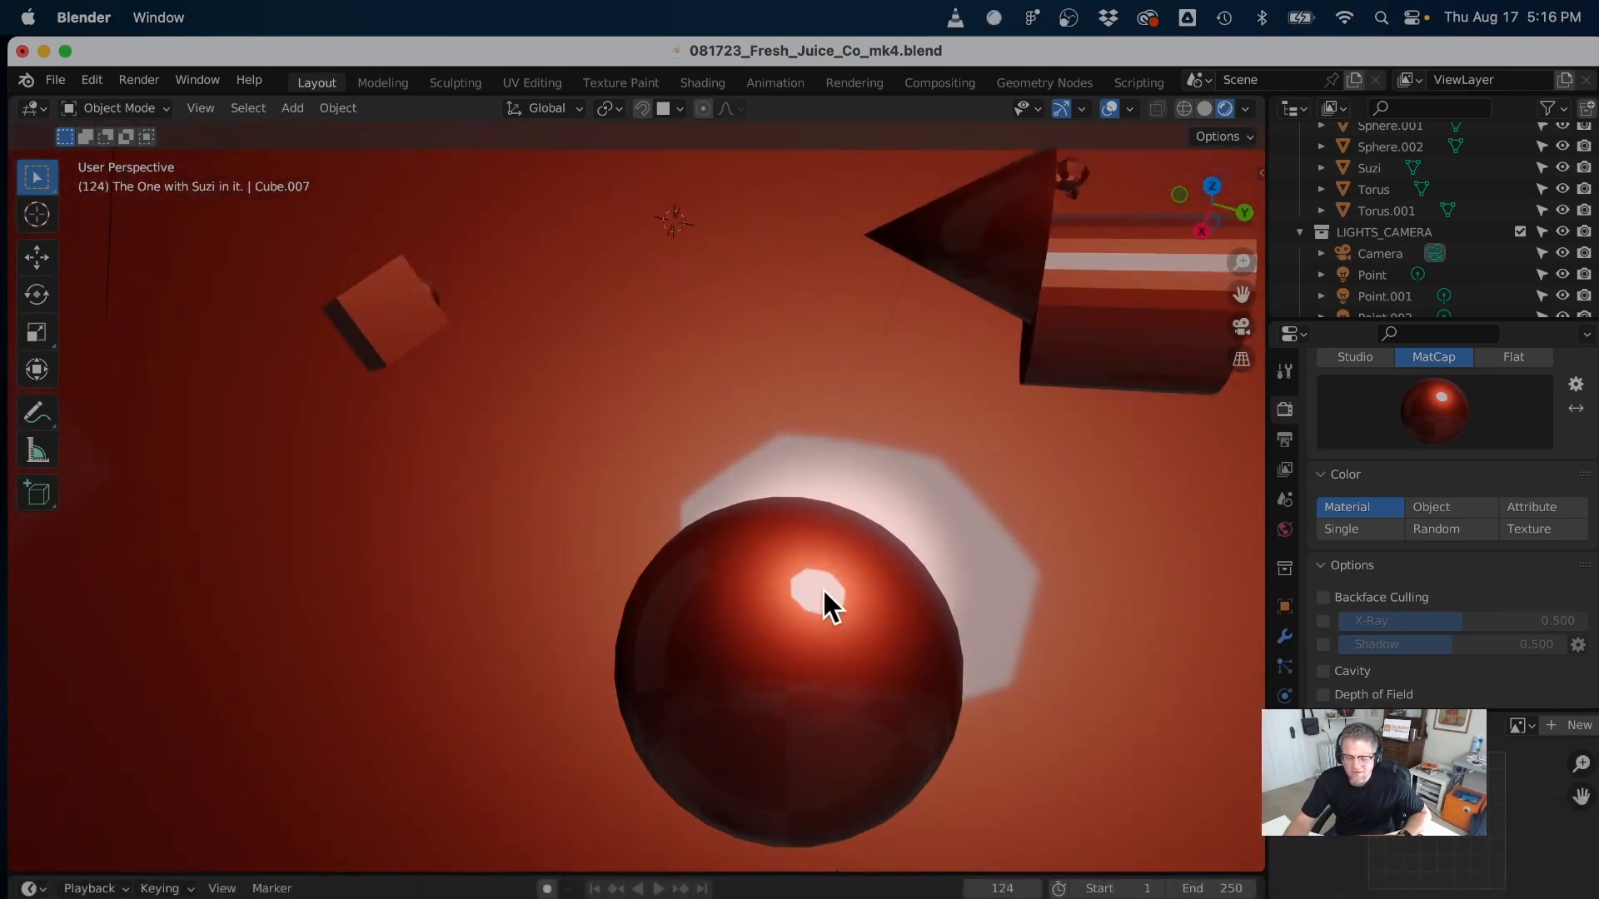
pyautogui.moveTo(832, 614); pyautogui.dragTo(821, 521, button='middle')
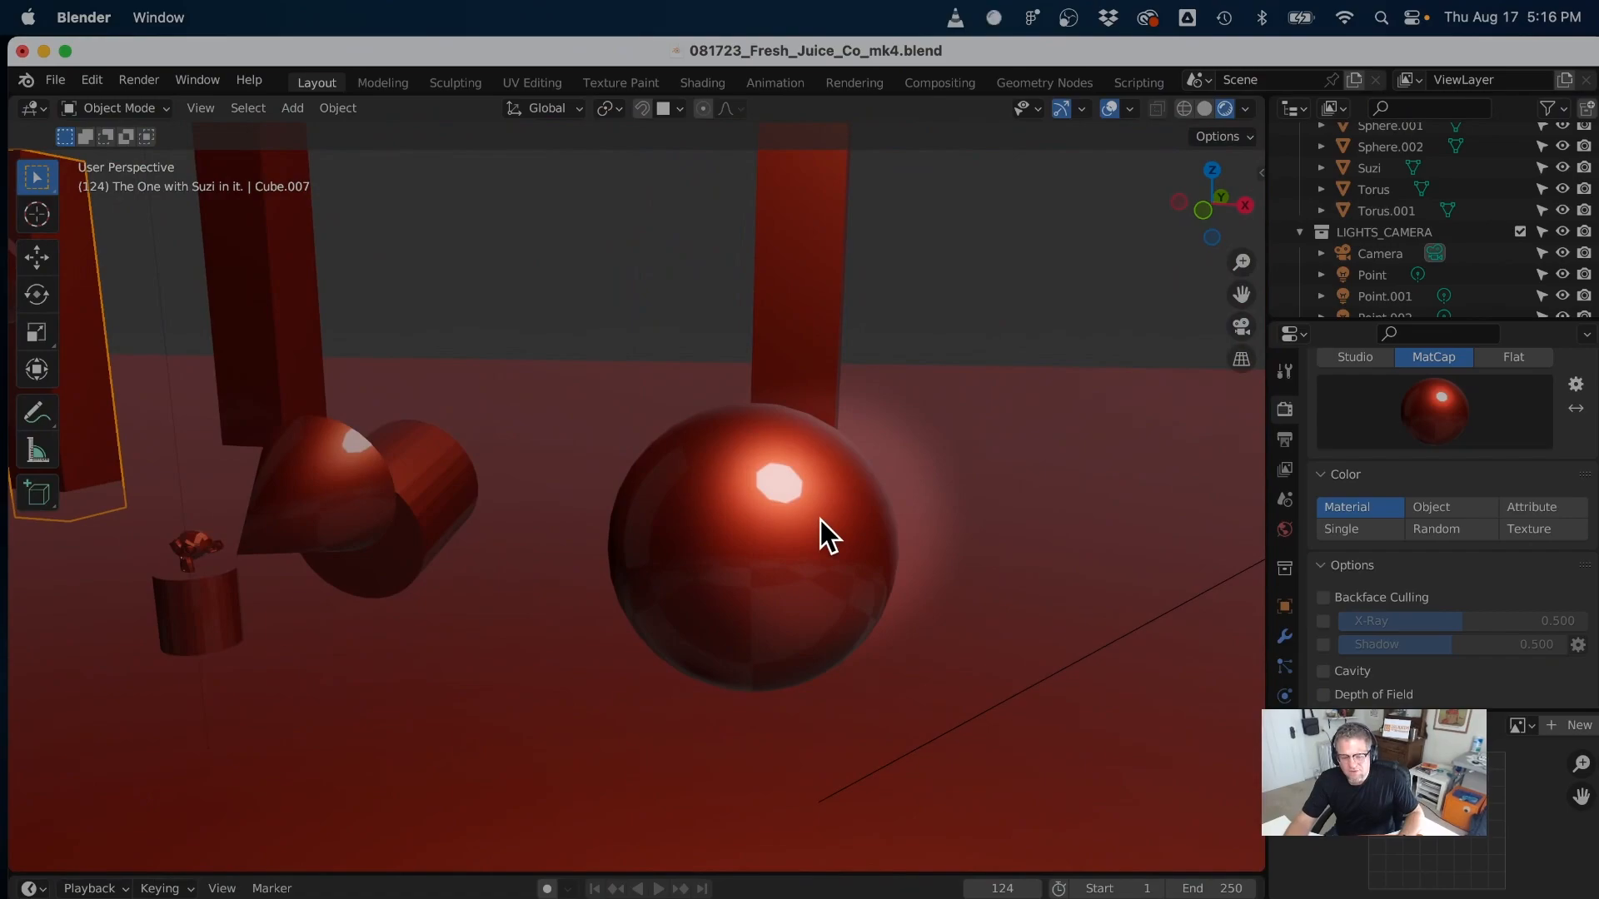
# - Inspect the red sphere's mesh in Edit Mode, picking vertices on its side in vertex selection, and return to Object Mode
pyautogui.click(819, 518)
pyautogui.press('Tab')
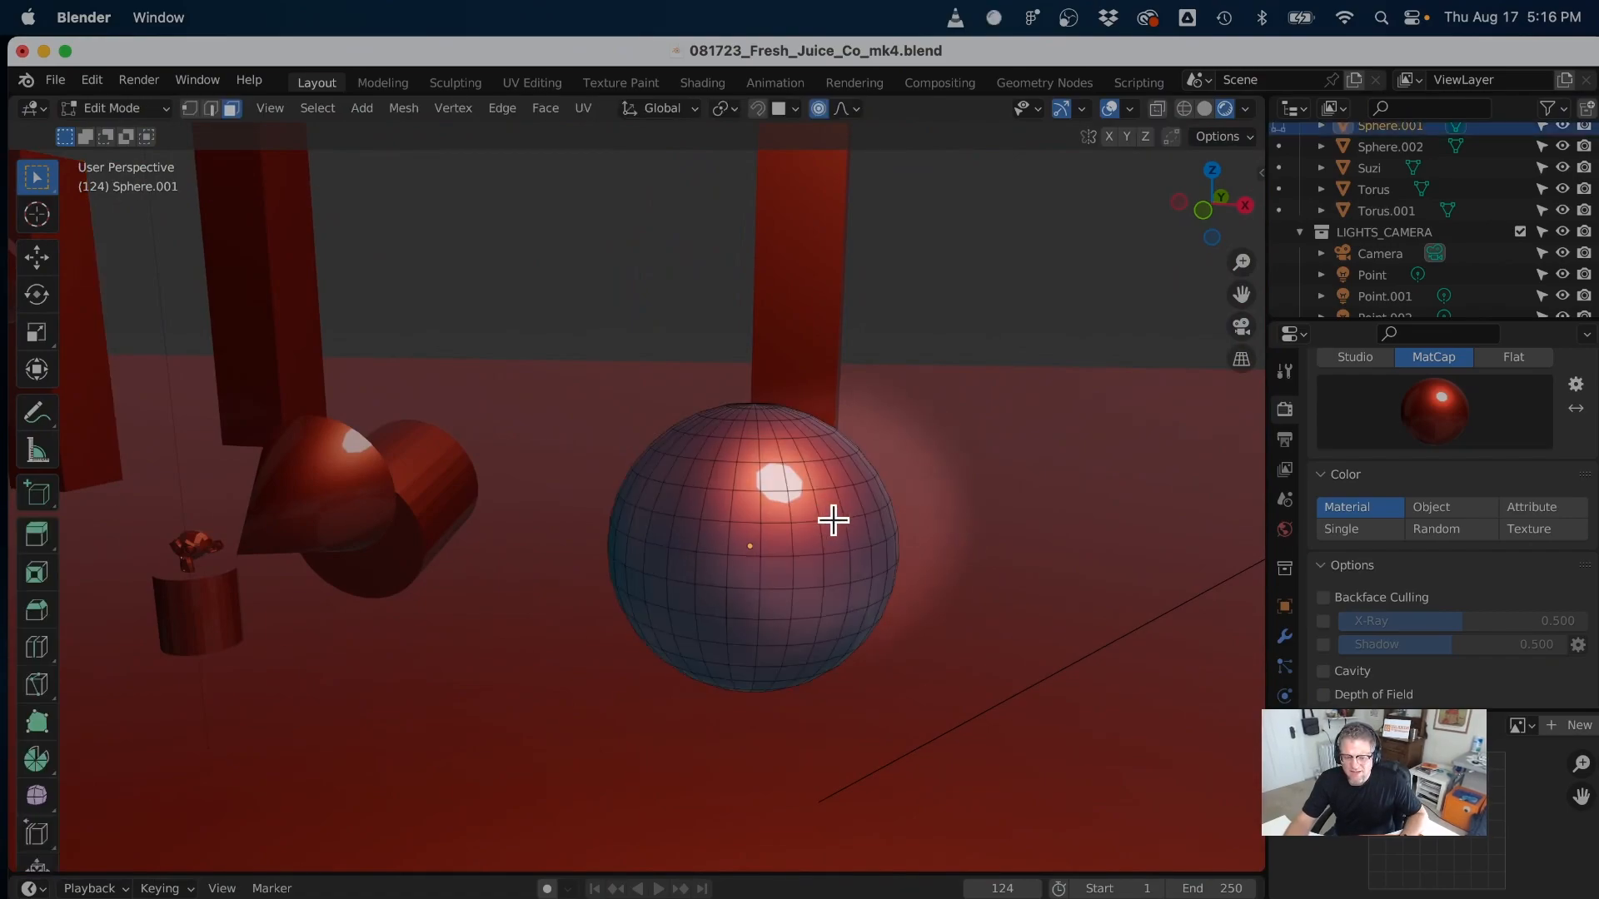
pyautogui.scroll(5, 837, 534)
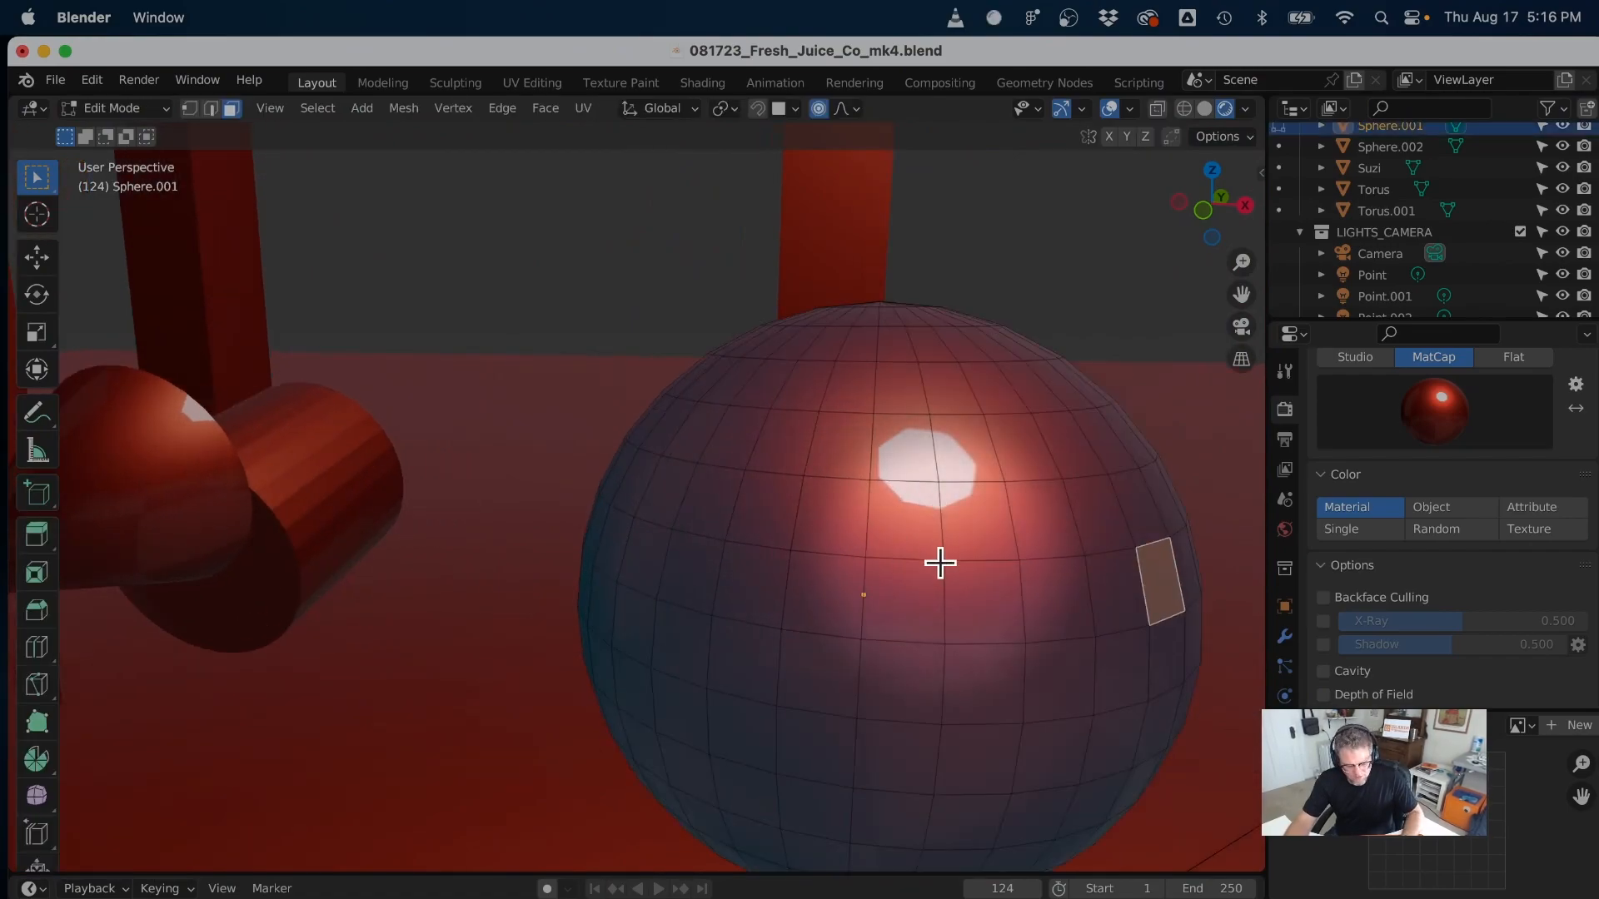
pyautogui.press('1')
pyautogui.click(1135, 547)
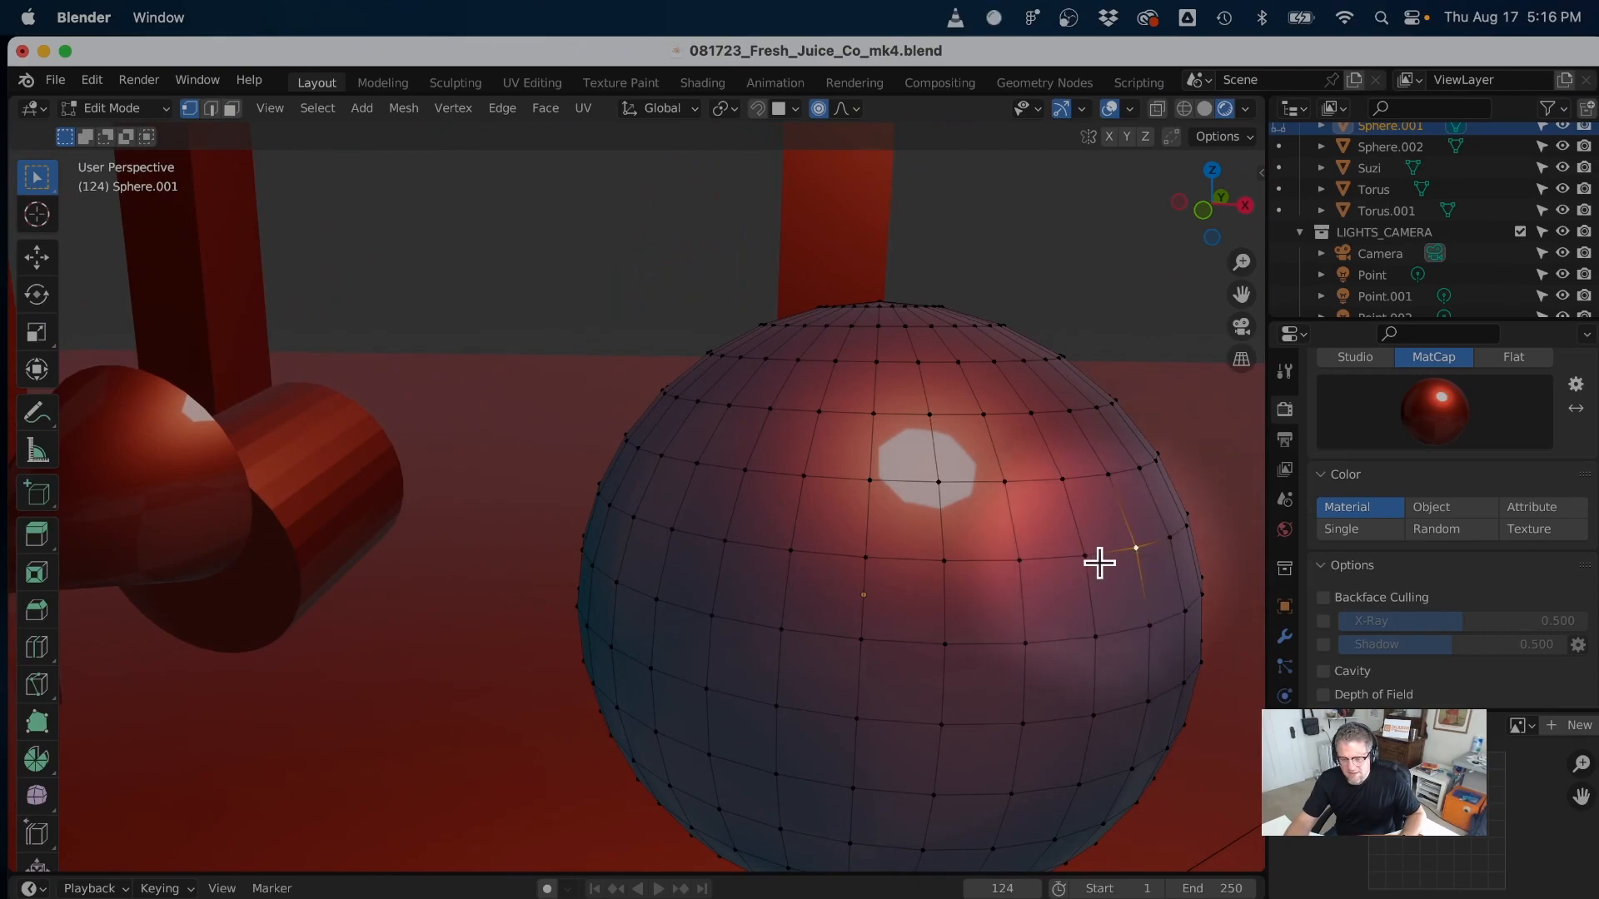
pyautogui.click(1140, 513)
pyautogui.click(1109, 551)
pyautogui.click(1145, 601)
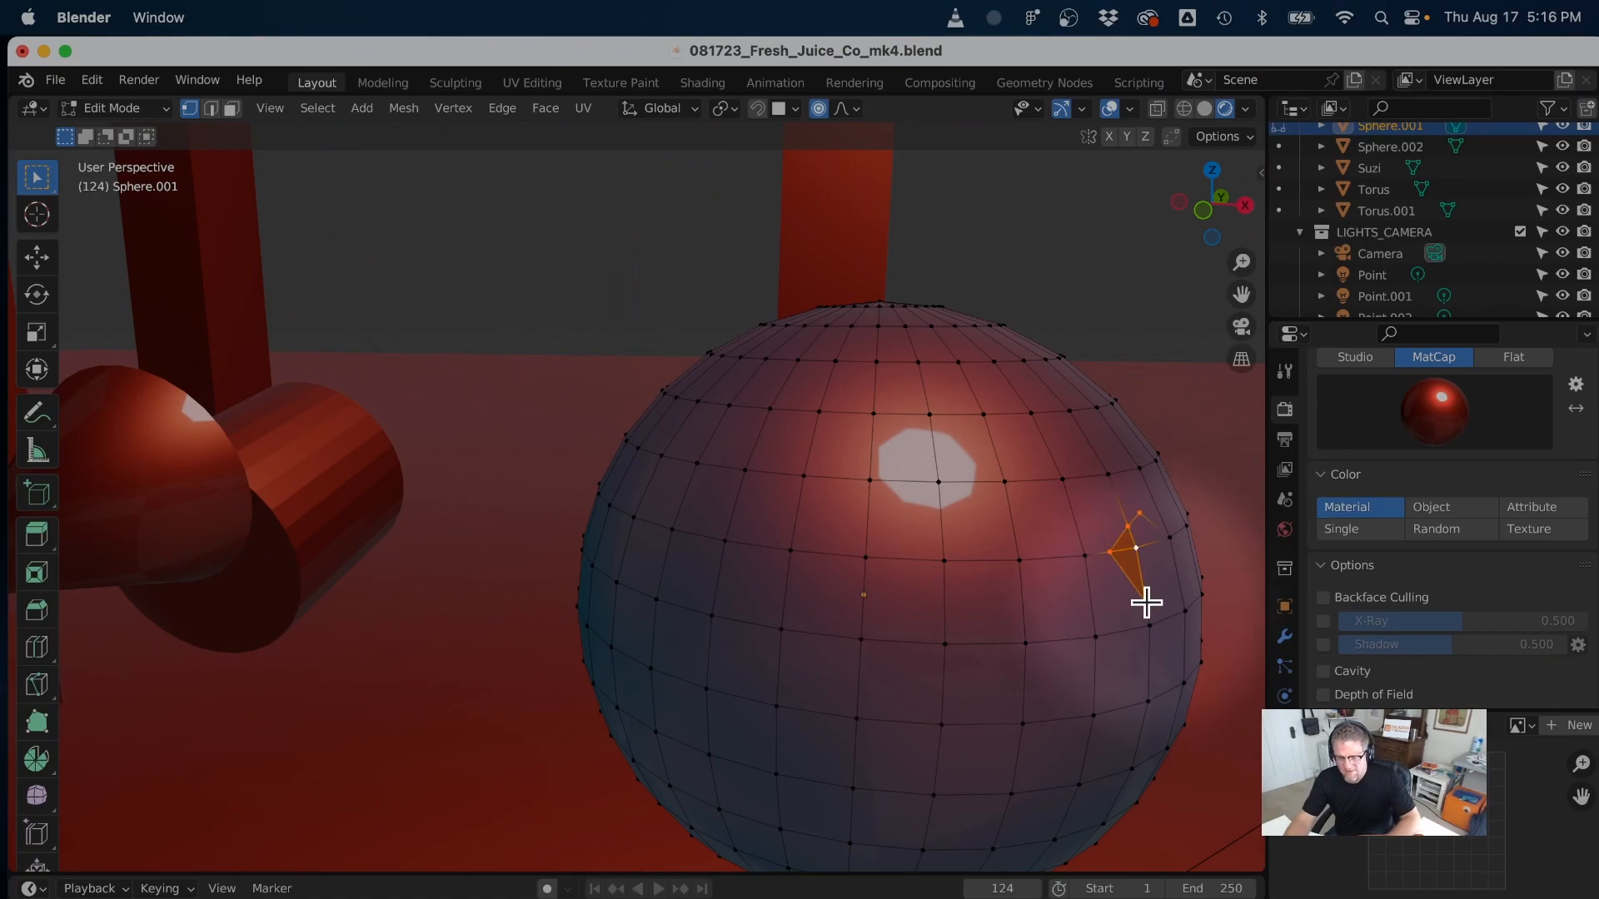
pyautogui.press('Tab')
# - Examine the red matcap's highlight around the sphere and switch to the rainbow-colored matcap preset
pyautogui.moveTo(1158, 606); pyautogui.dragTo(622, 451, button='middle')
pyautogui.scroll(-2, 891, 603)
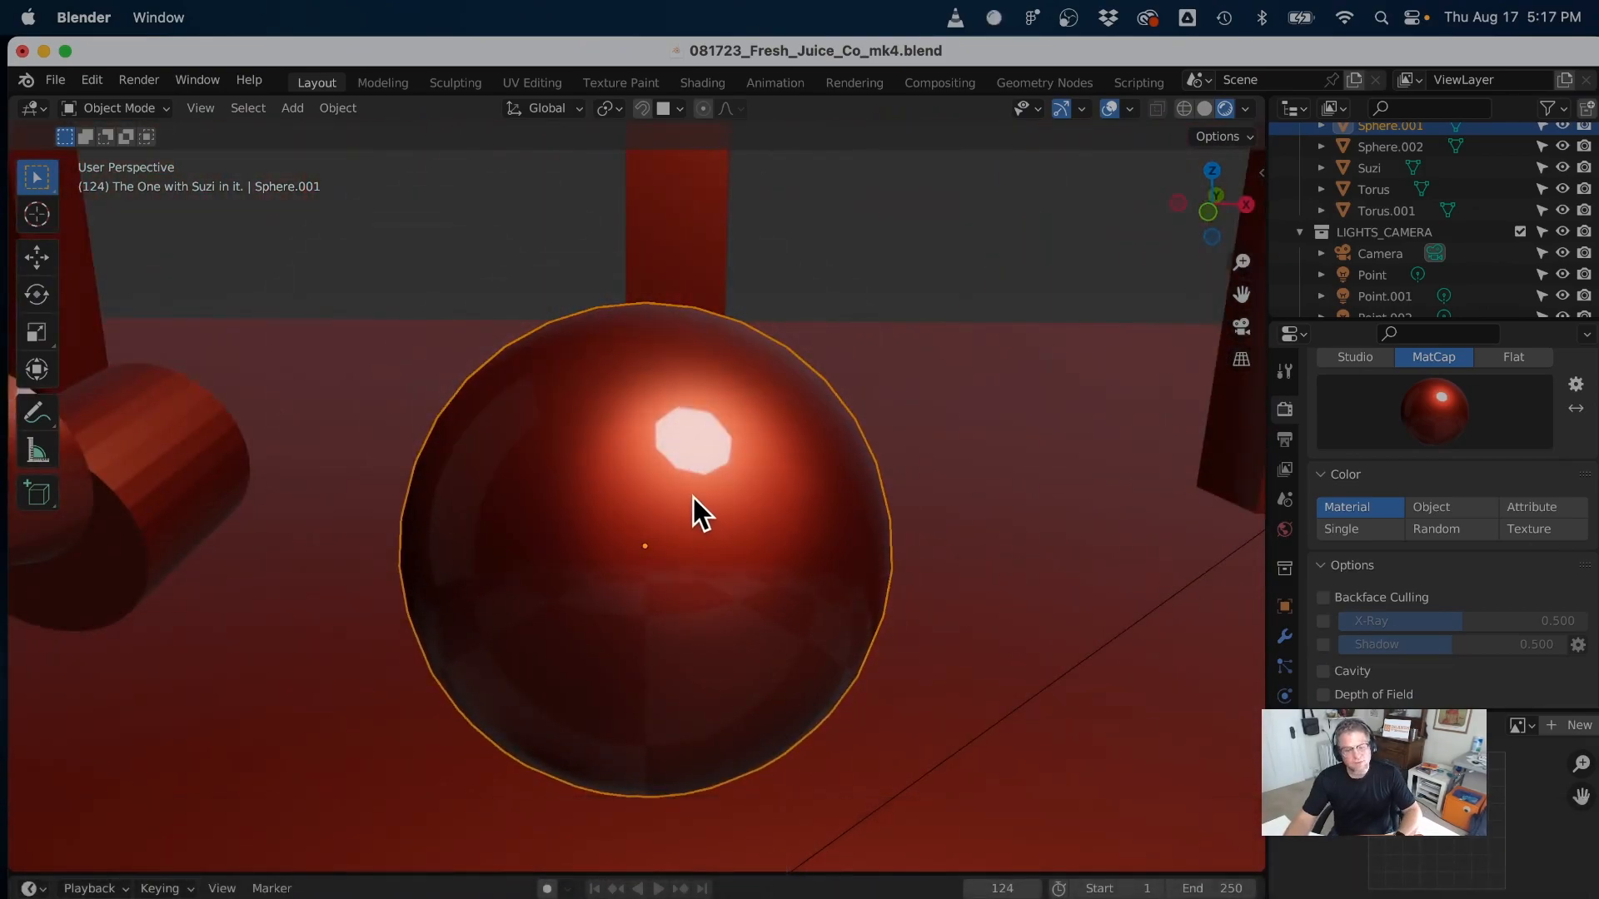
pyautogui.scroll(-3, 695, 498)
pyautogui.moveTo(696, 511); pyautogui.dragTo(740, 470, button='middle')
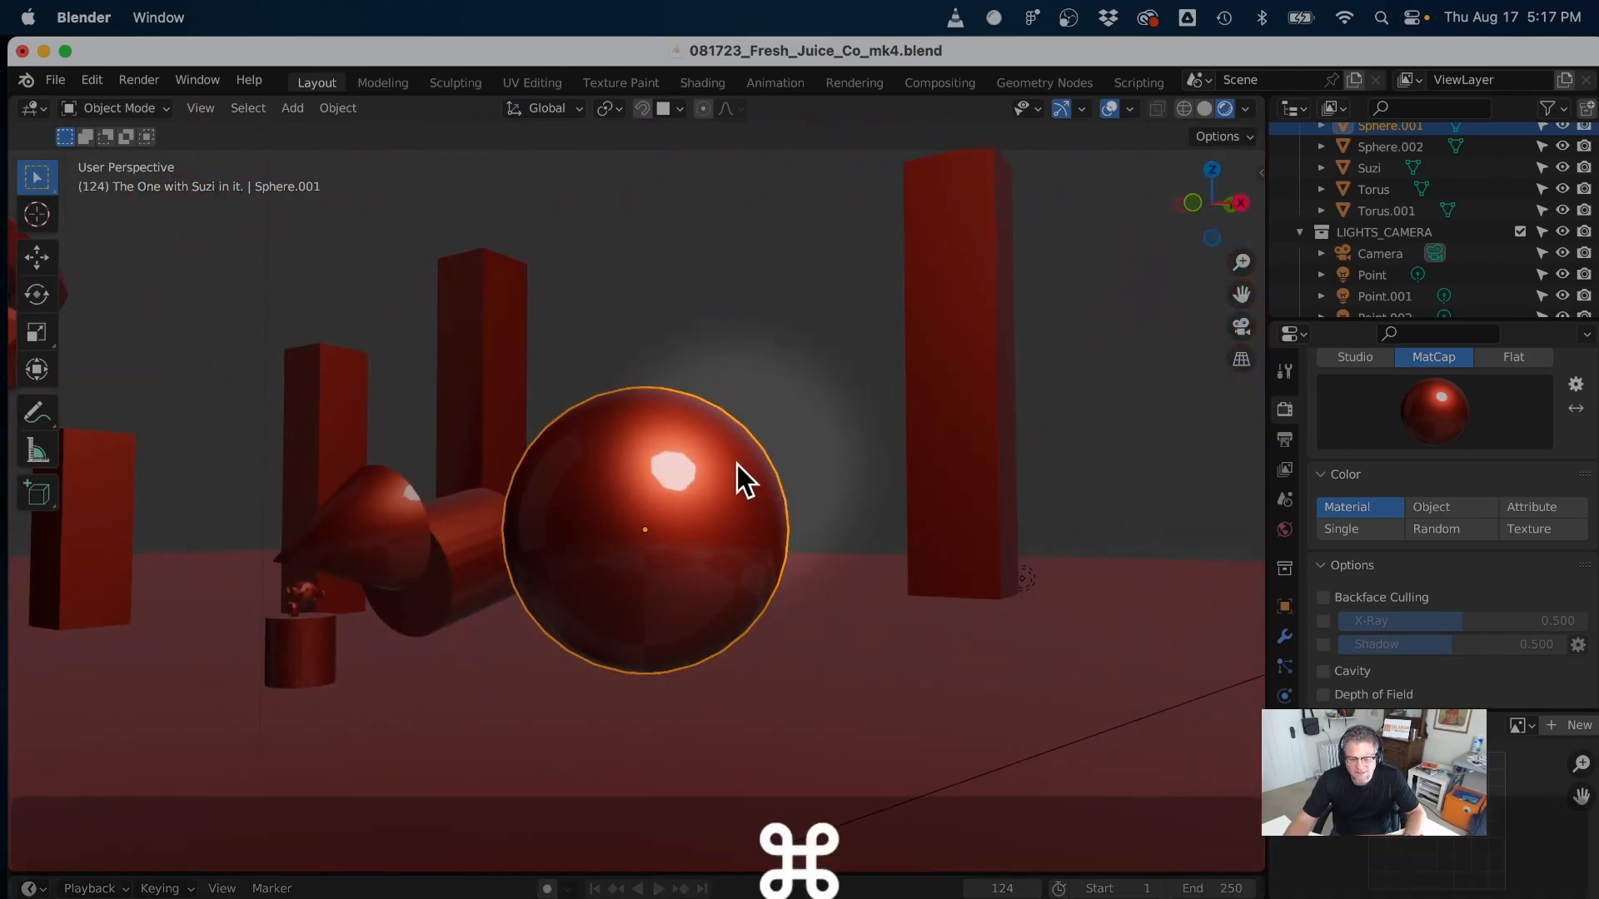
pyautogui.click(1481, 408)
pyautogui.click(1463, 494)
pyautogui.moveTo(792, 496); pyautogui.dragTo(723, 582, button='middle')
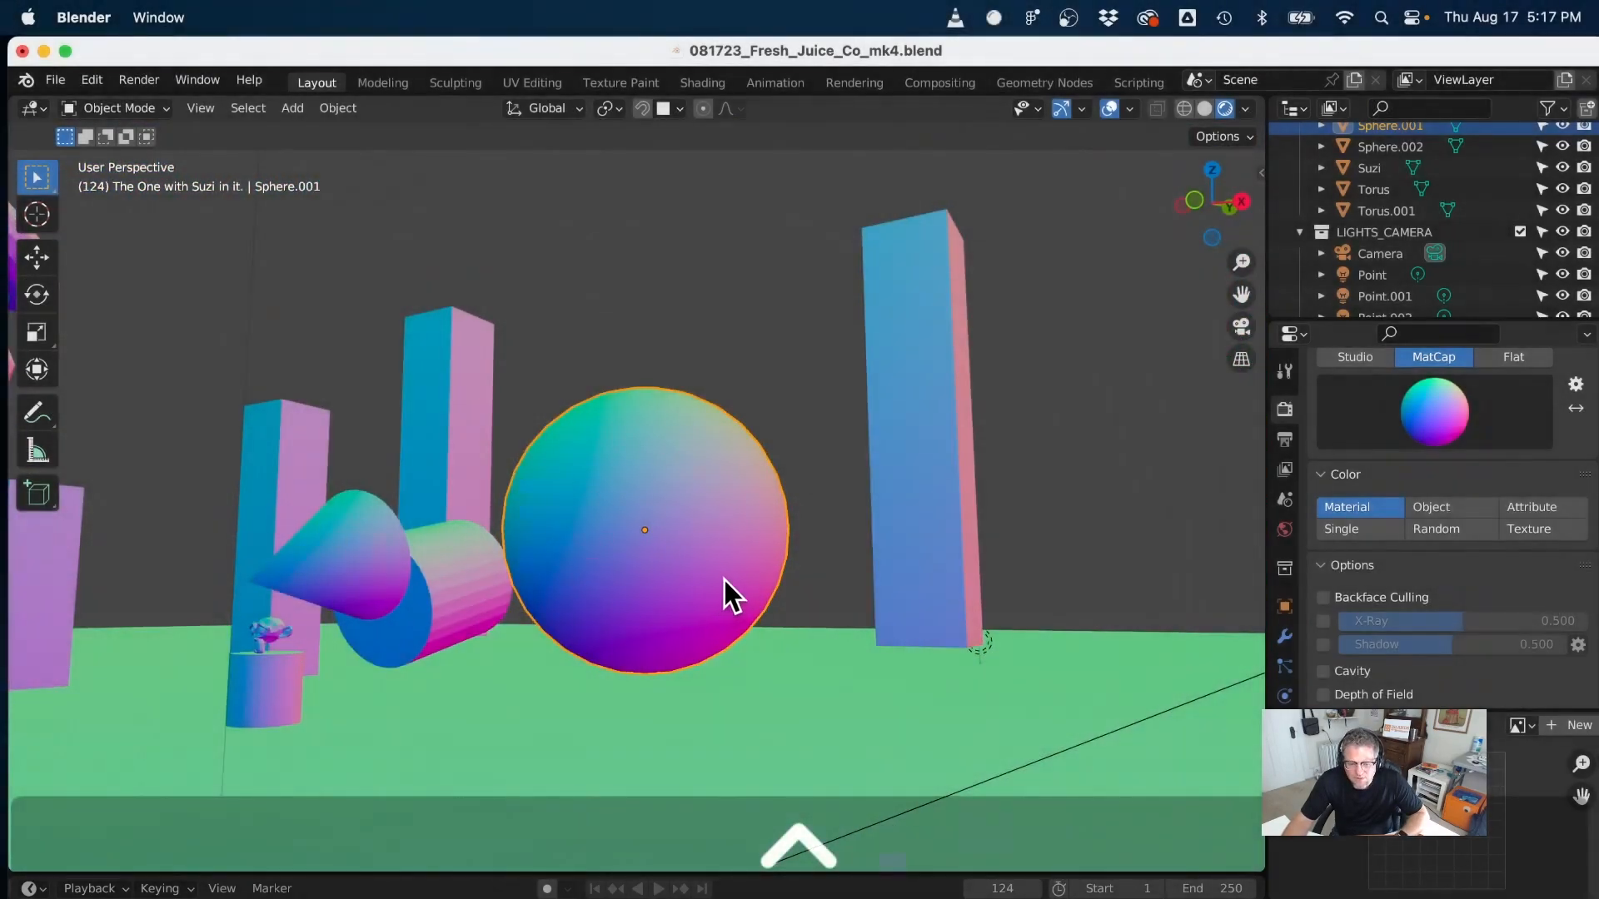
# - Try the last, toon-like gray matcap preset and view the objects with it from another side
pyautogui.click(1425, 401)
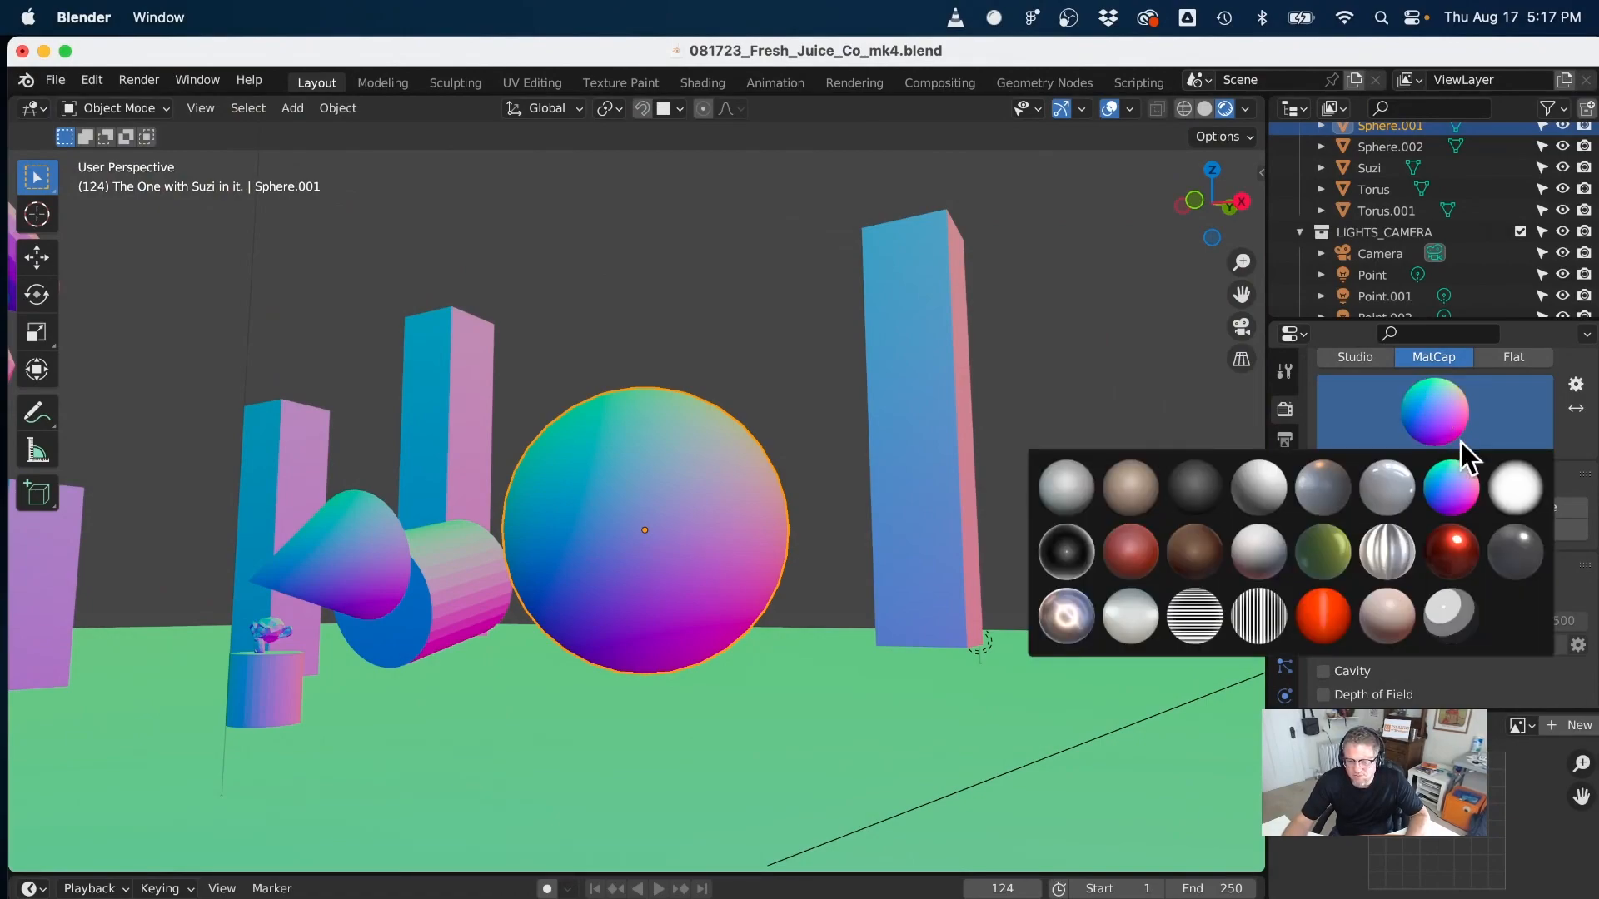
pyautogui.click(1454, 616)
pyautogui.scroll(8, 850, 666)
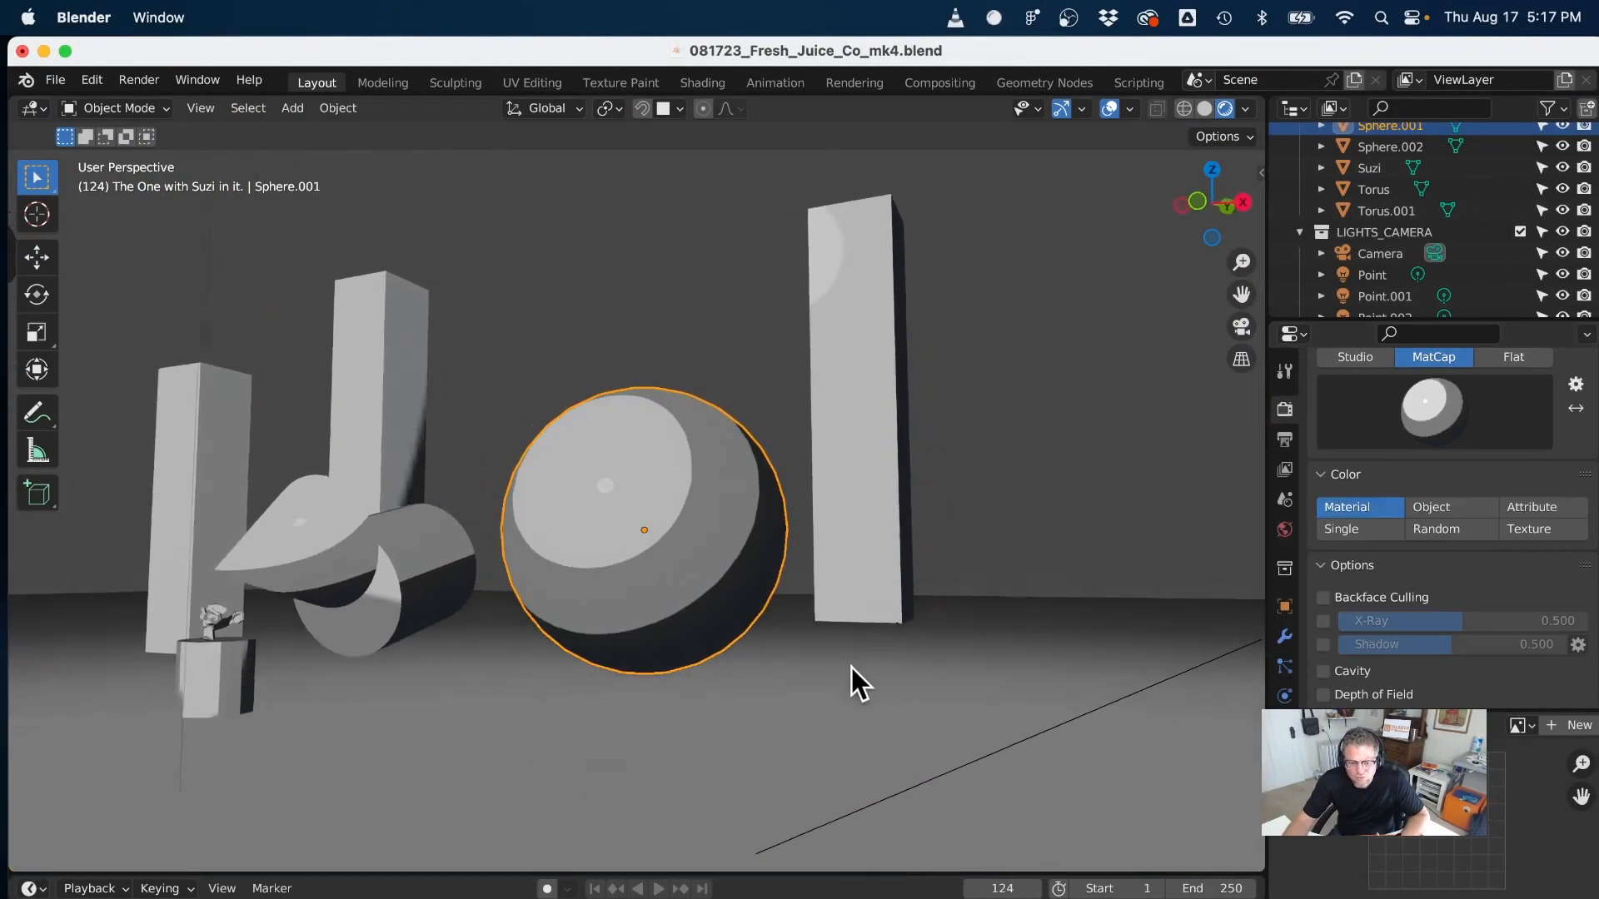
pyautogui.moveTo(934, 697); pyautogui.dragTo(552, 680, button='middle')
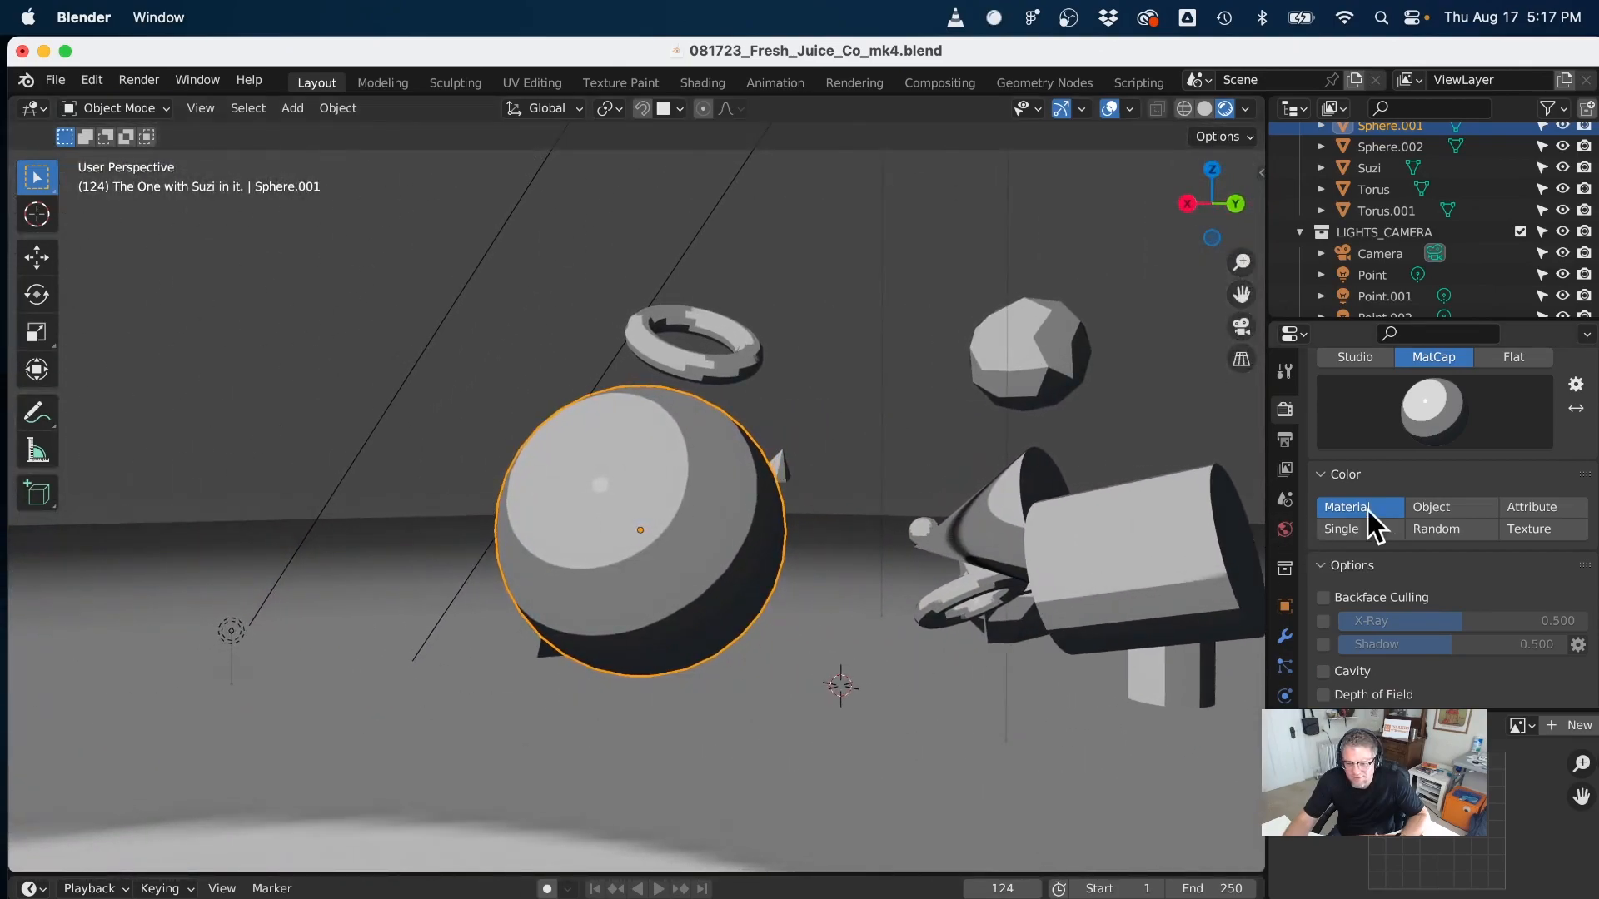
# - Set the matcap to the first, plain gray basic_1 preset and view the sphere and surrounding objects
pyautogui.click(1424, 423)
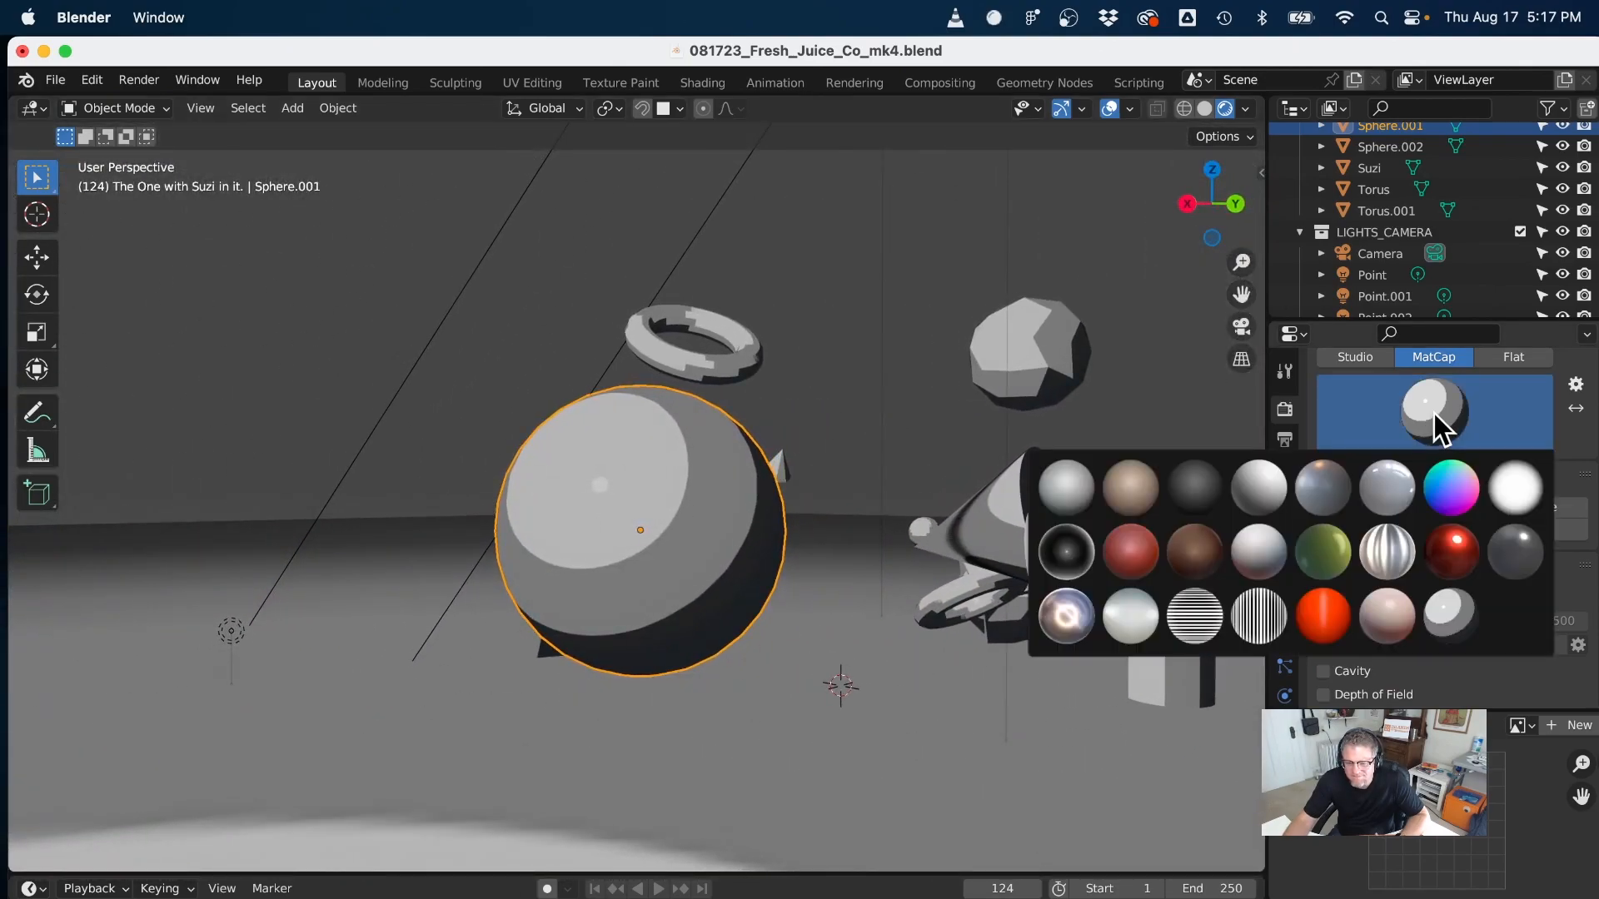
pyautogui.click(1043, 497)
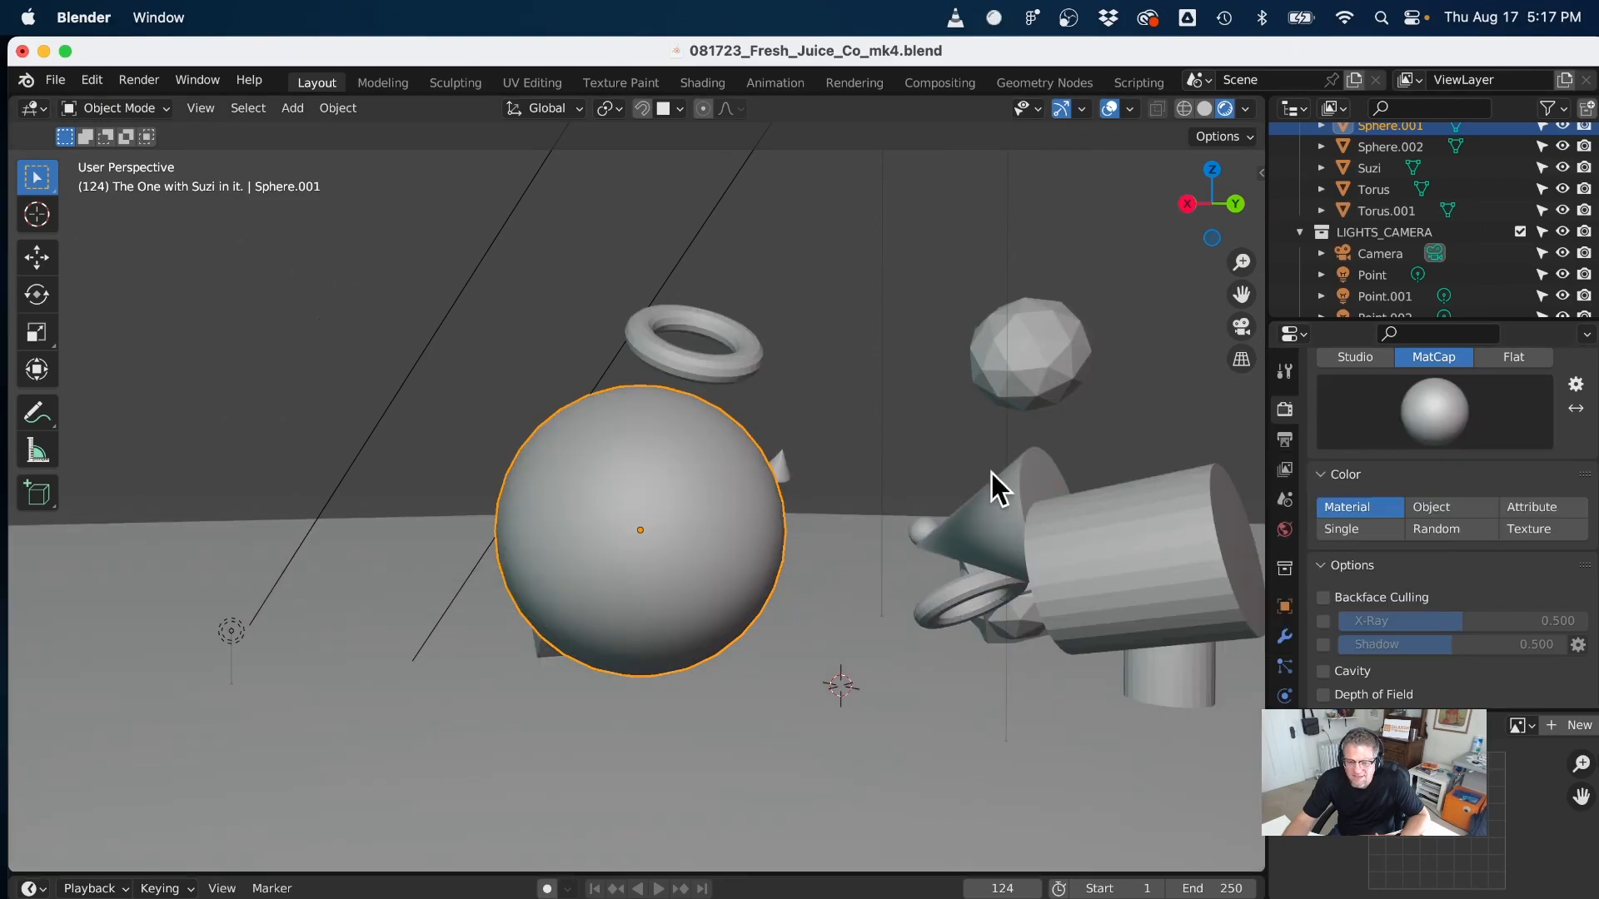
pyautogui.moveTo(521, 546)
pyautogui.mouseDown(button='middle')
pyautogui.moveTo(814, 593)
pyautogui.moveTo(593, 557)
pyautogui.mouseUp(button='middle')
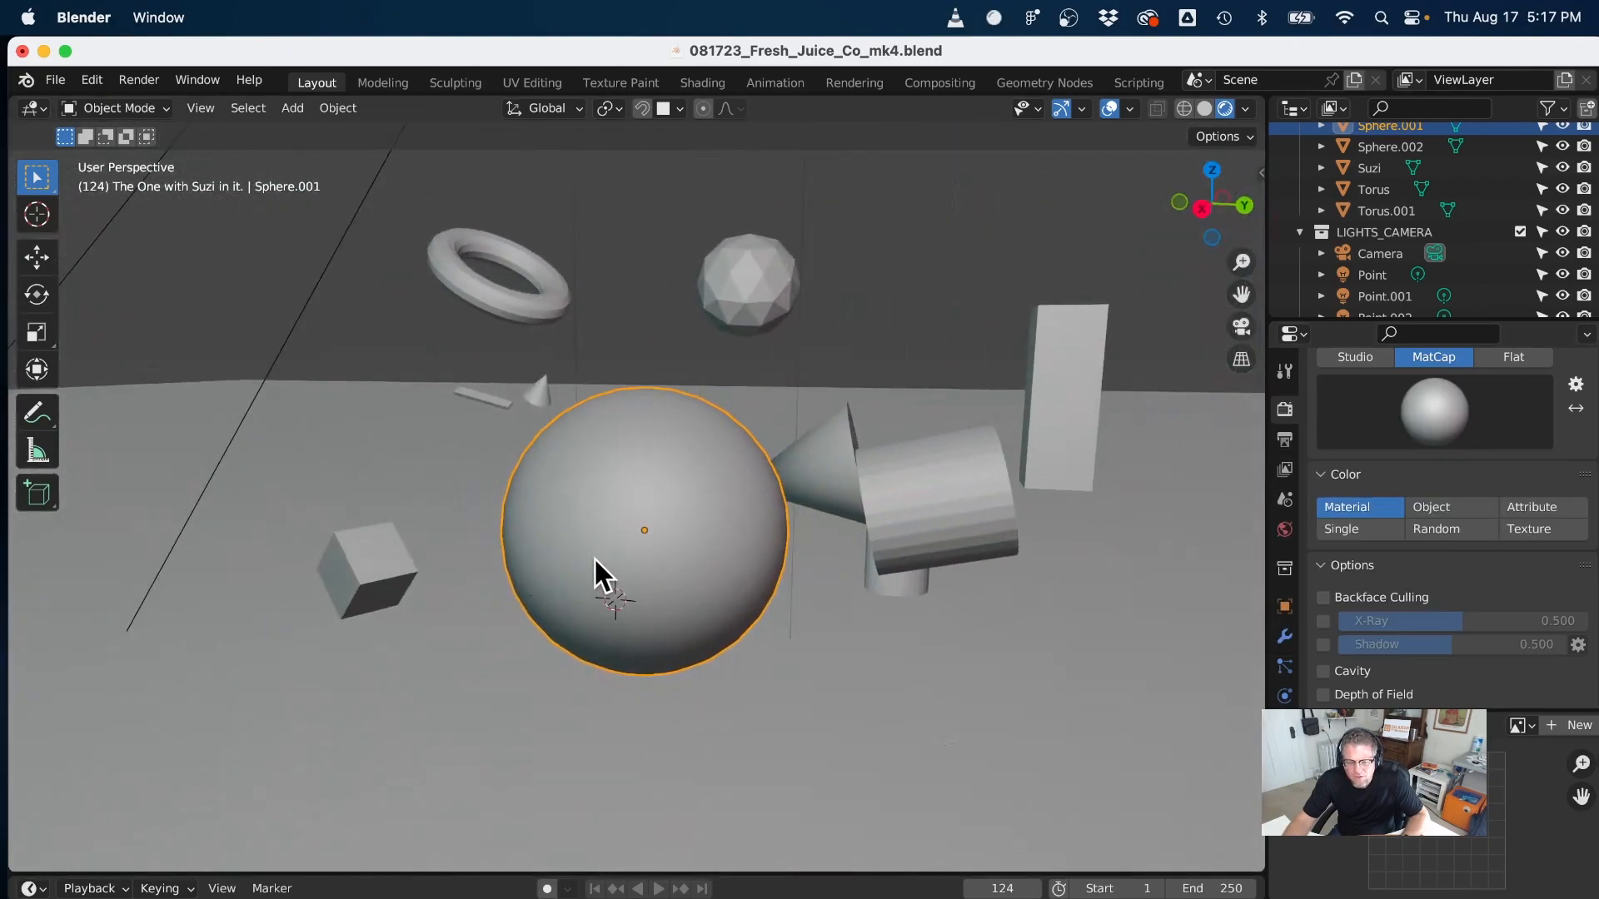
# - Enable the Cavity option for the Workbench engine and view its effect on the sphere up close
pyautogui.scroll(-5, 1391, 590)
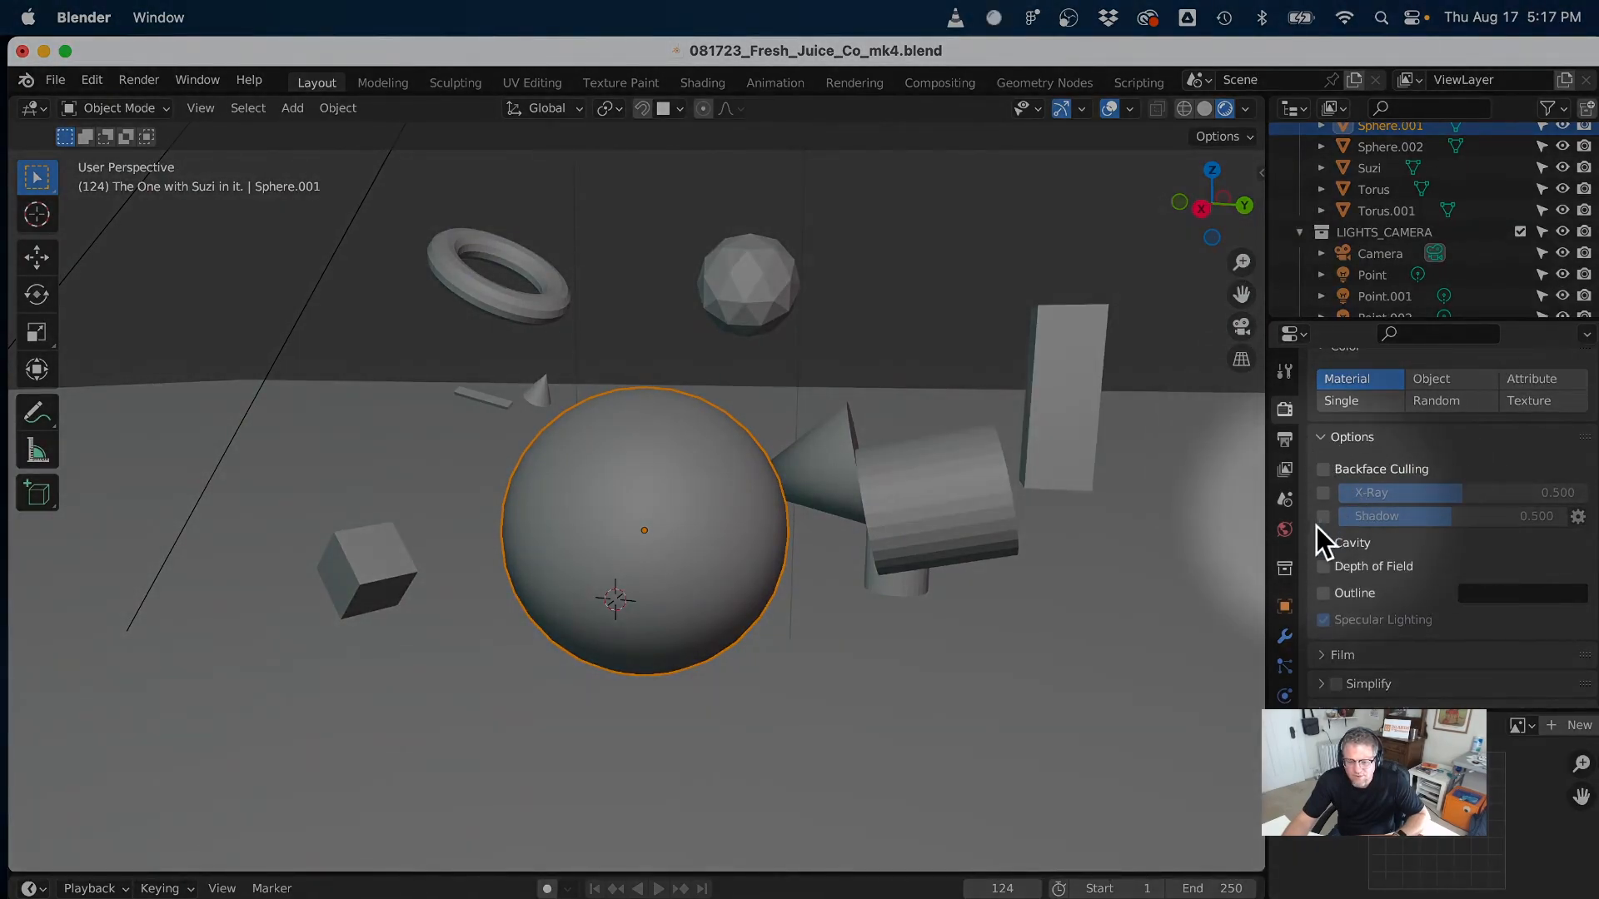
pyautogui.click(1324, 543)
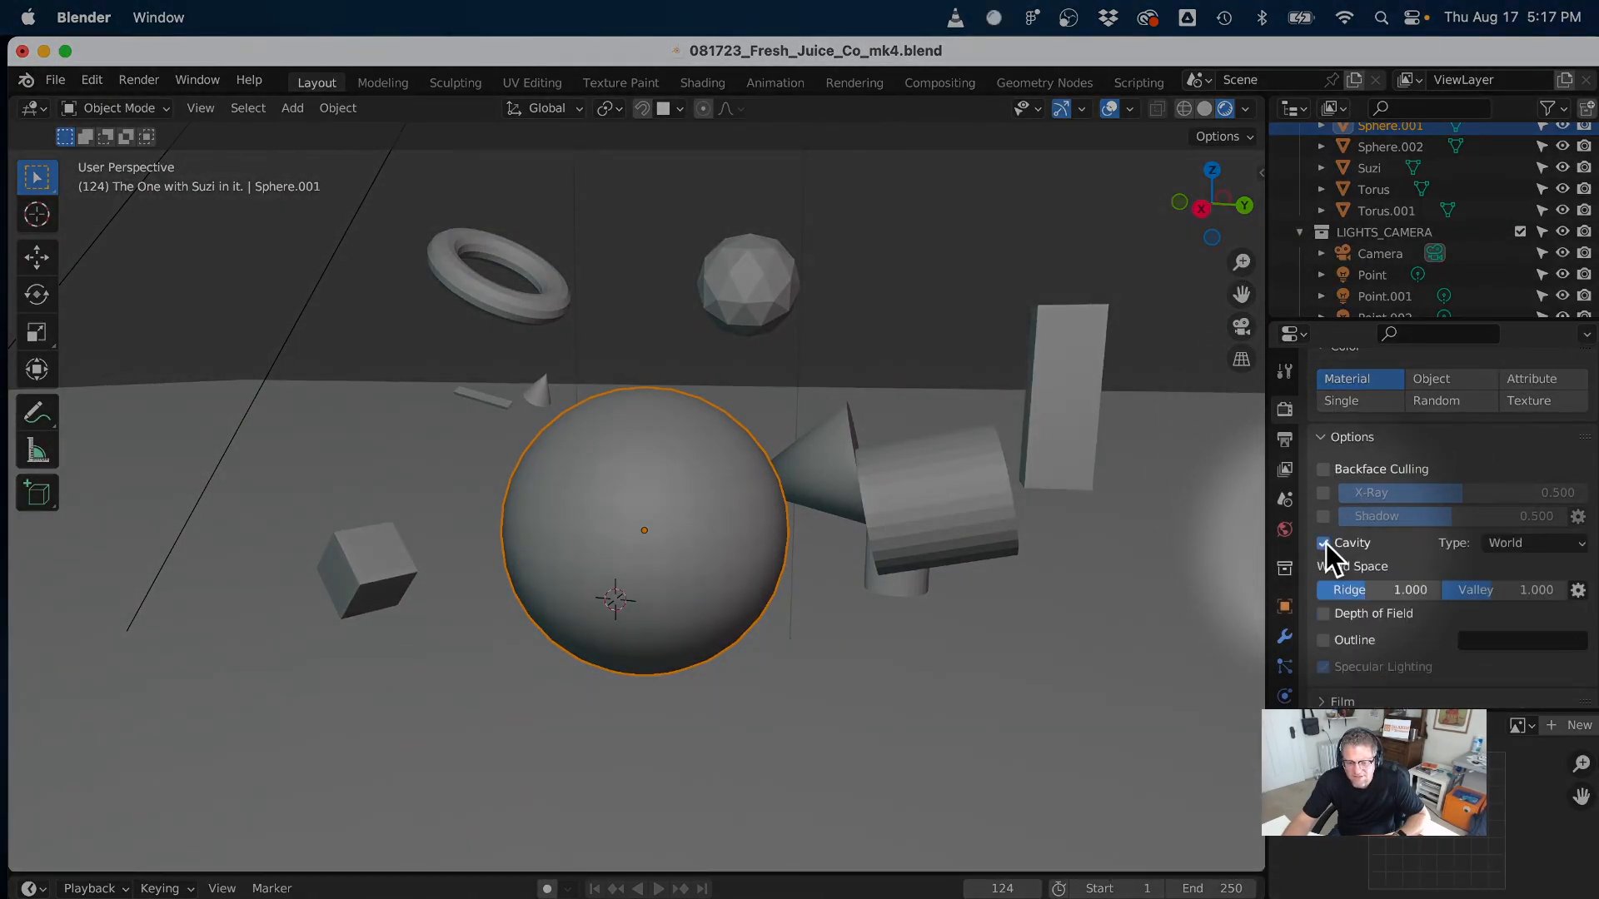
pyautogui.scroll(5, 702, 508)
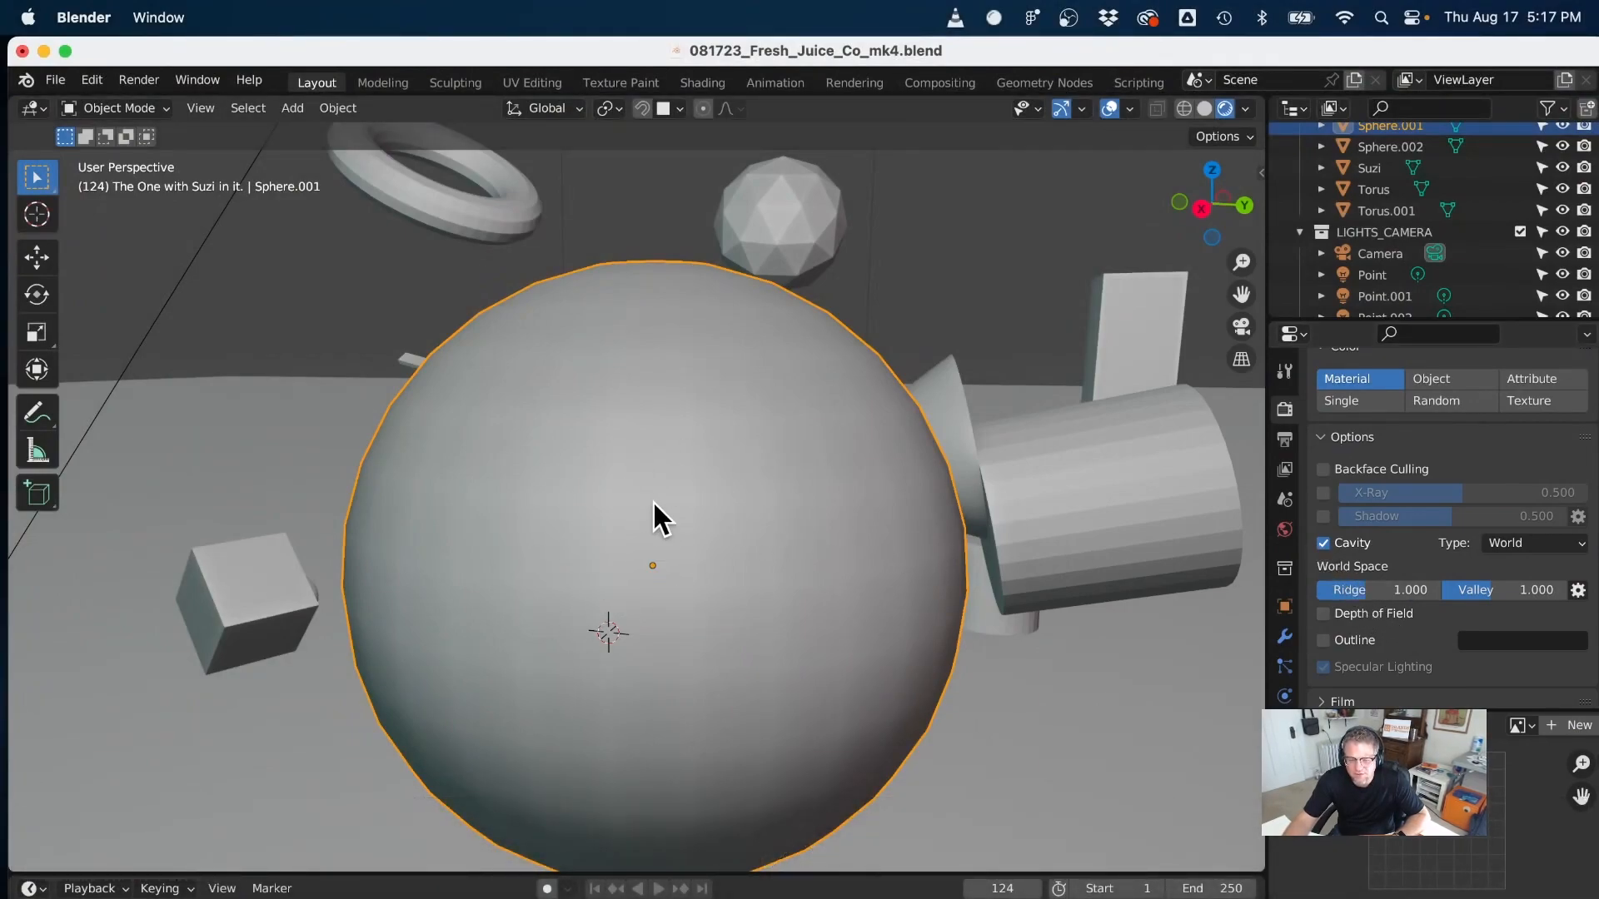
# - Try the Outline option, turn it back off, and look through the remaining Workbench settings
pyautogui.click(1323, 641)
pyautogui.click(1322, 641)
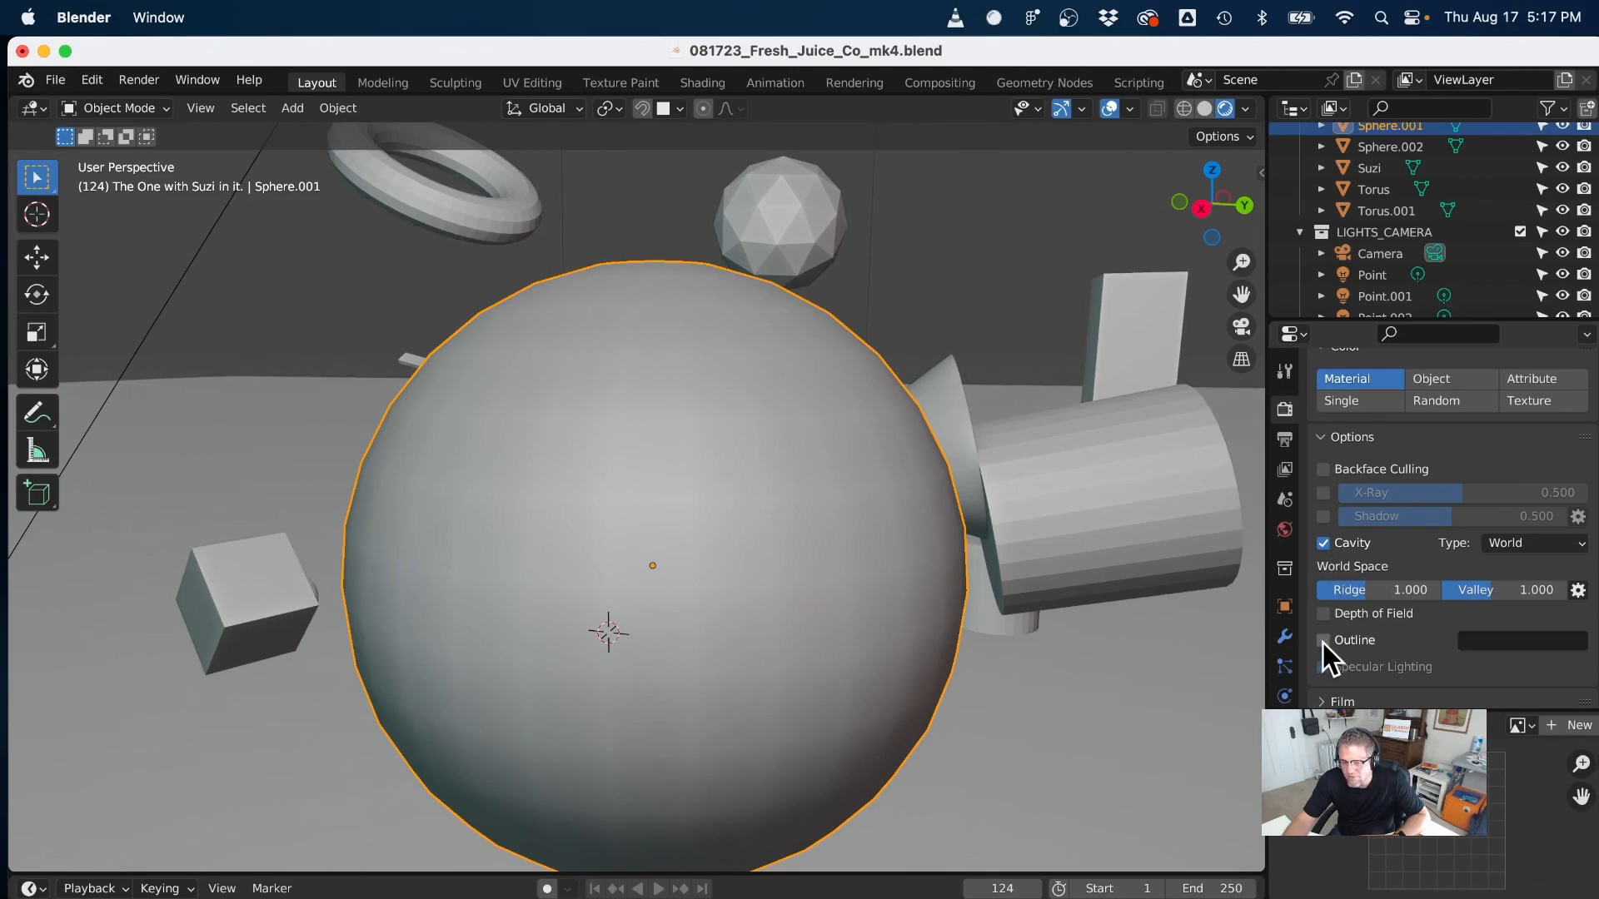
pyautogui.scroll(-4, 1374, 629)
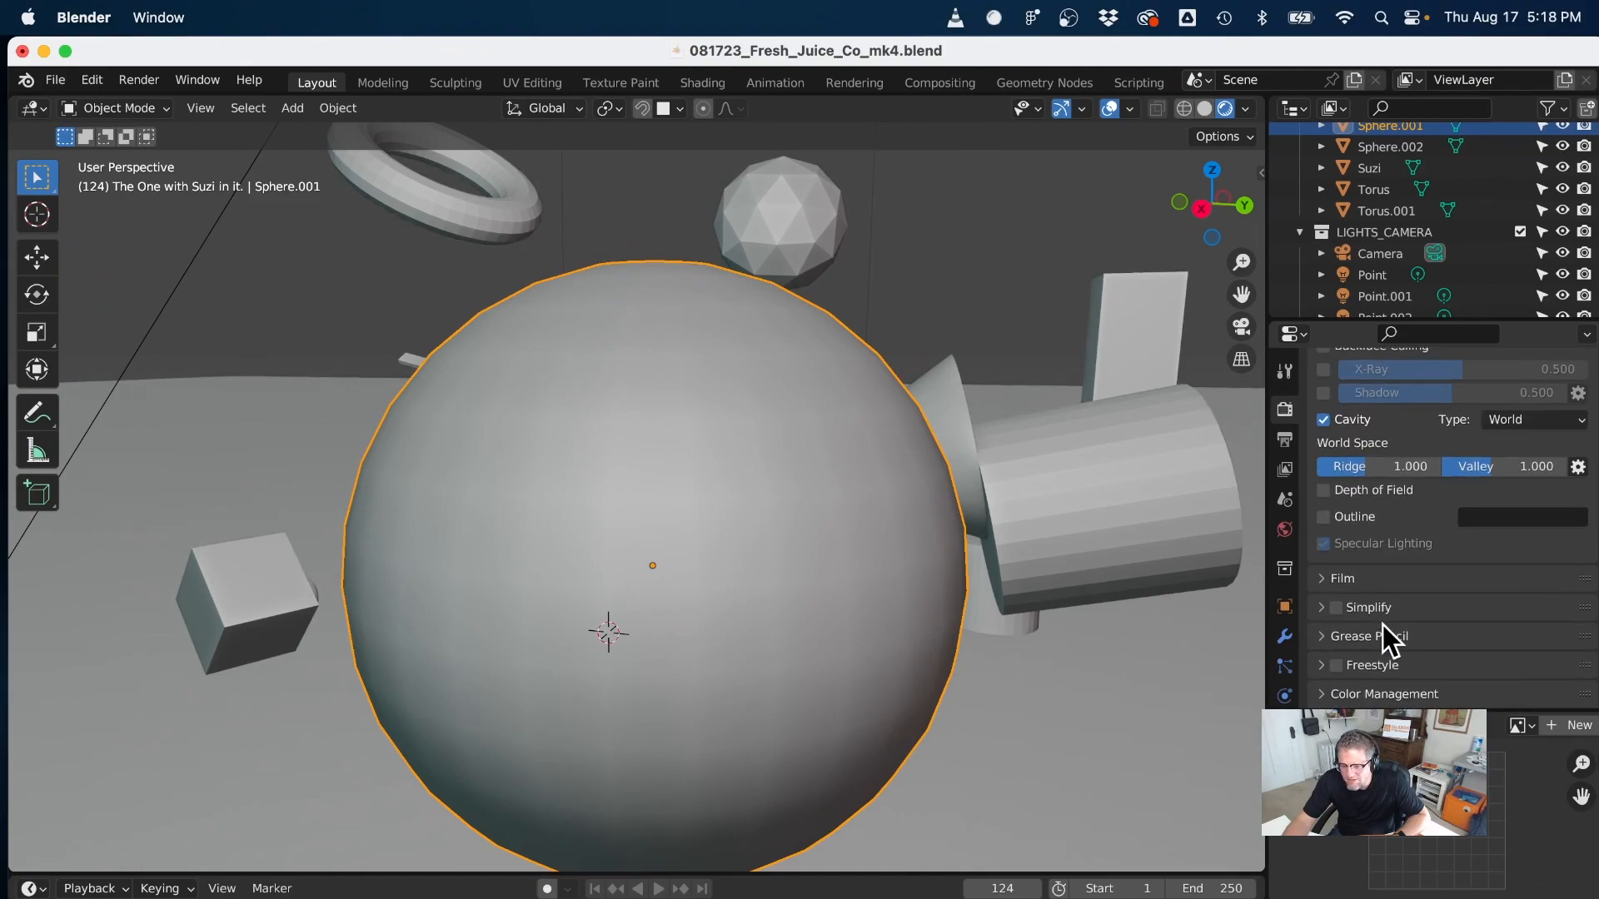
pyautogui.scroll(4, 1383, 624)
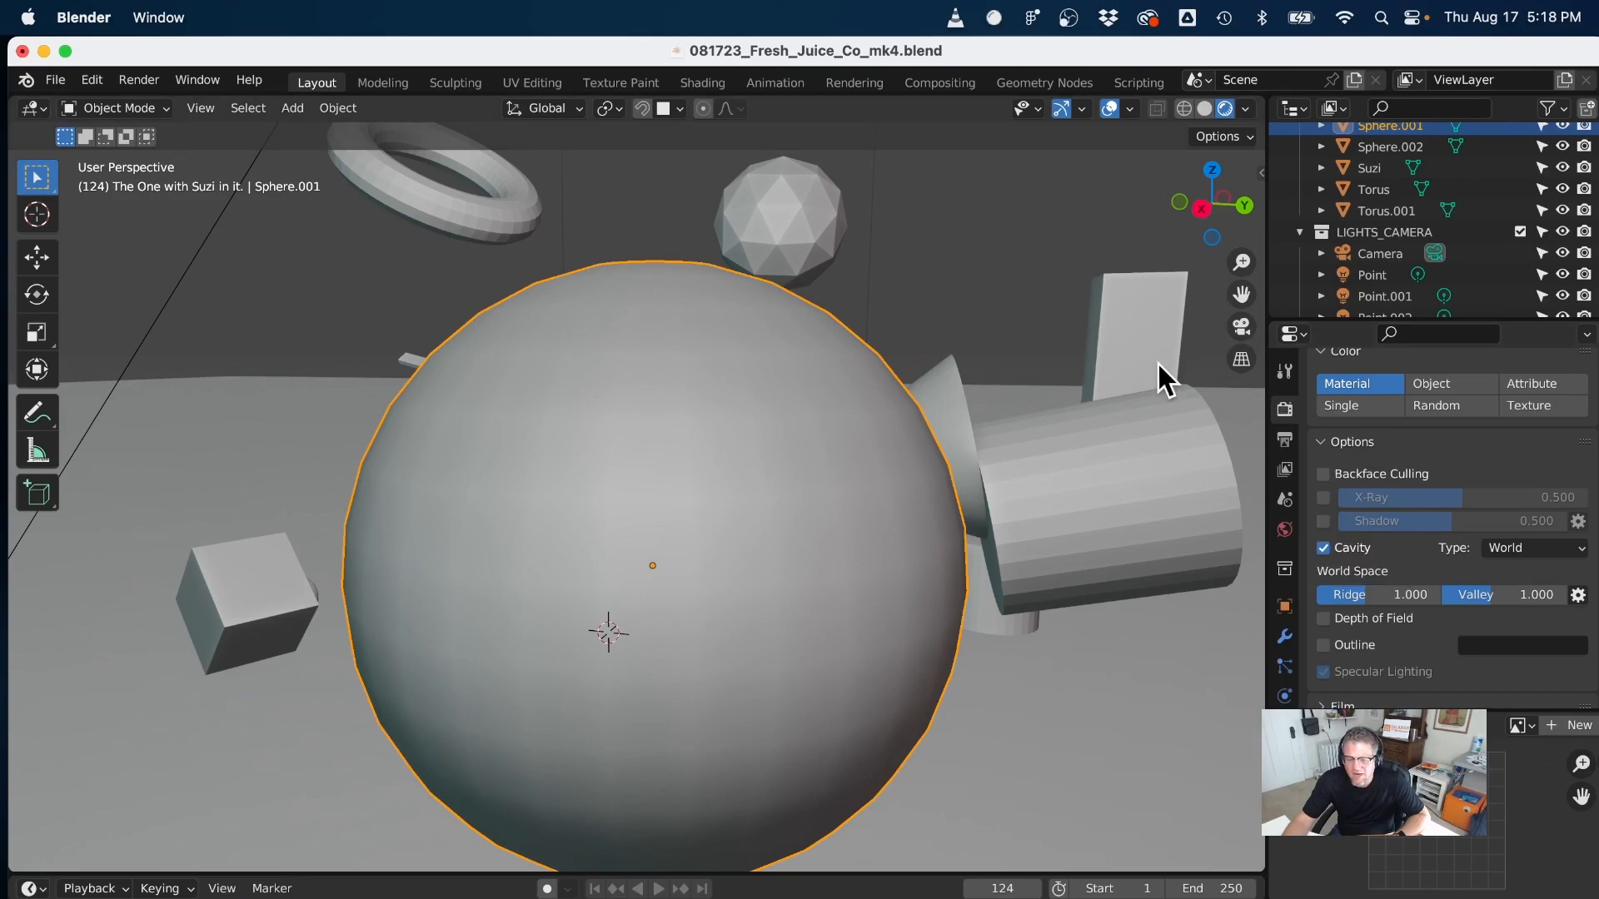
# - Turn on the Wireframe overlay, briefly enter and leave Edit Mode on the sphere, and select the ground plane
pyautogui.click(1131, 108)
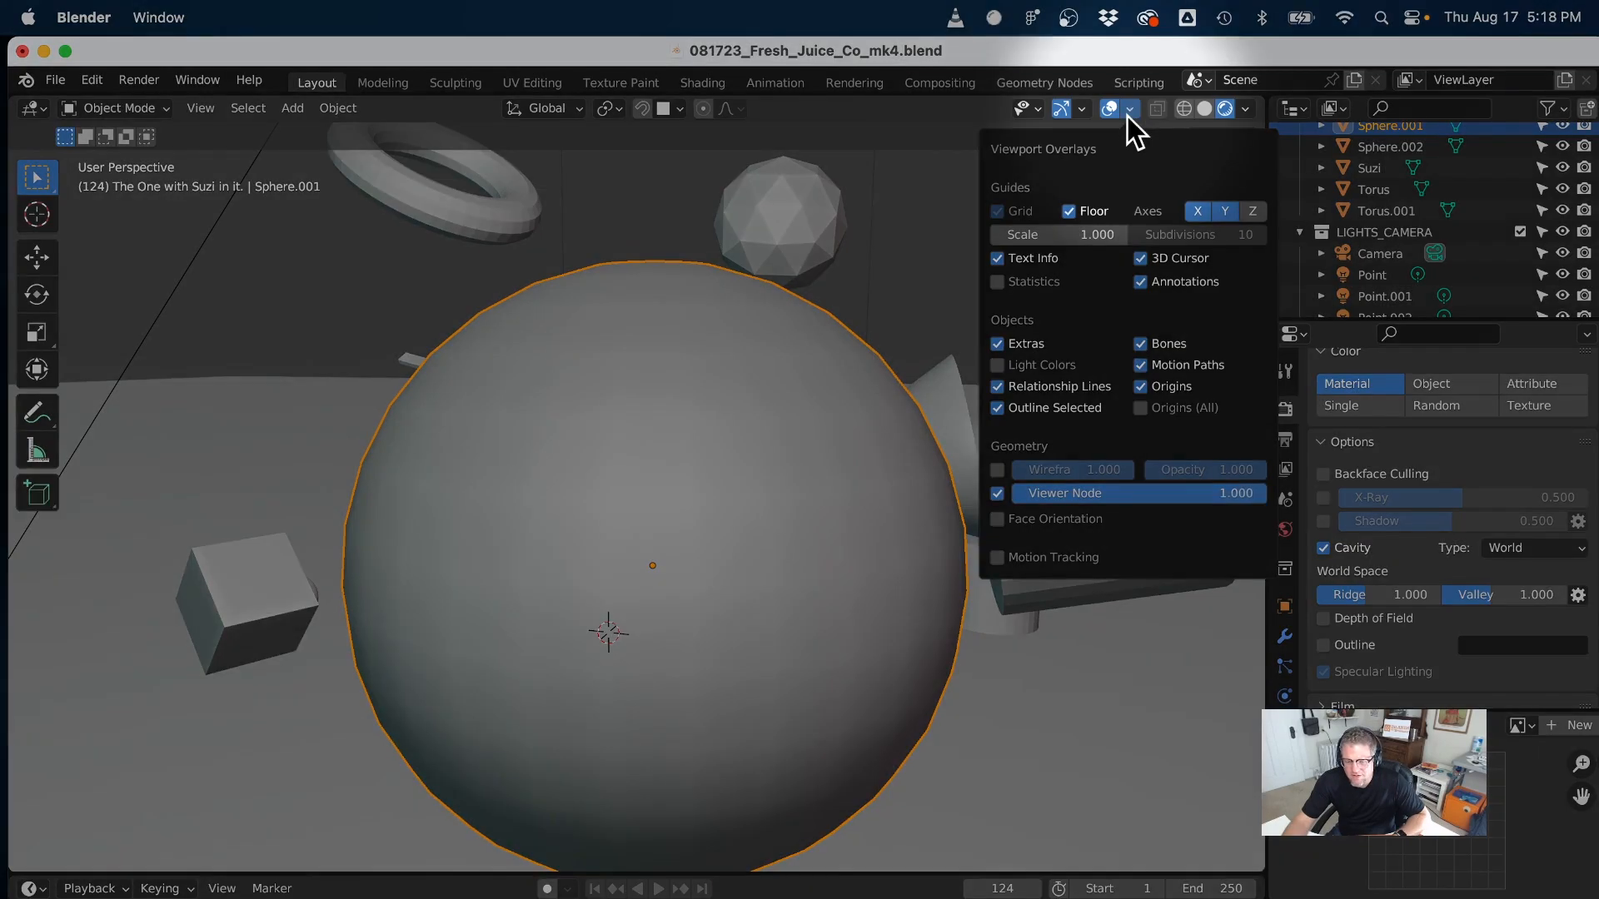
pyautogui.click(1001, 473)
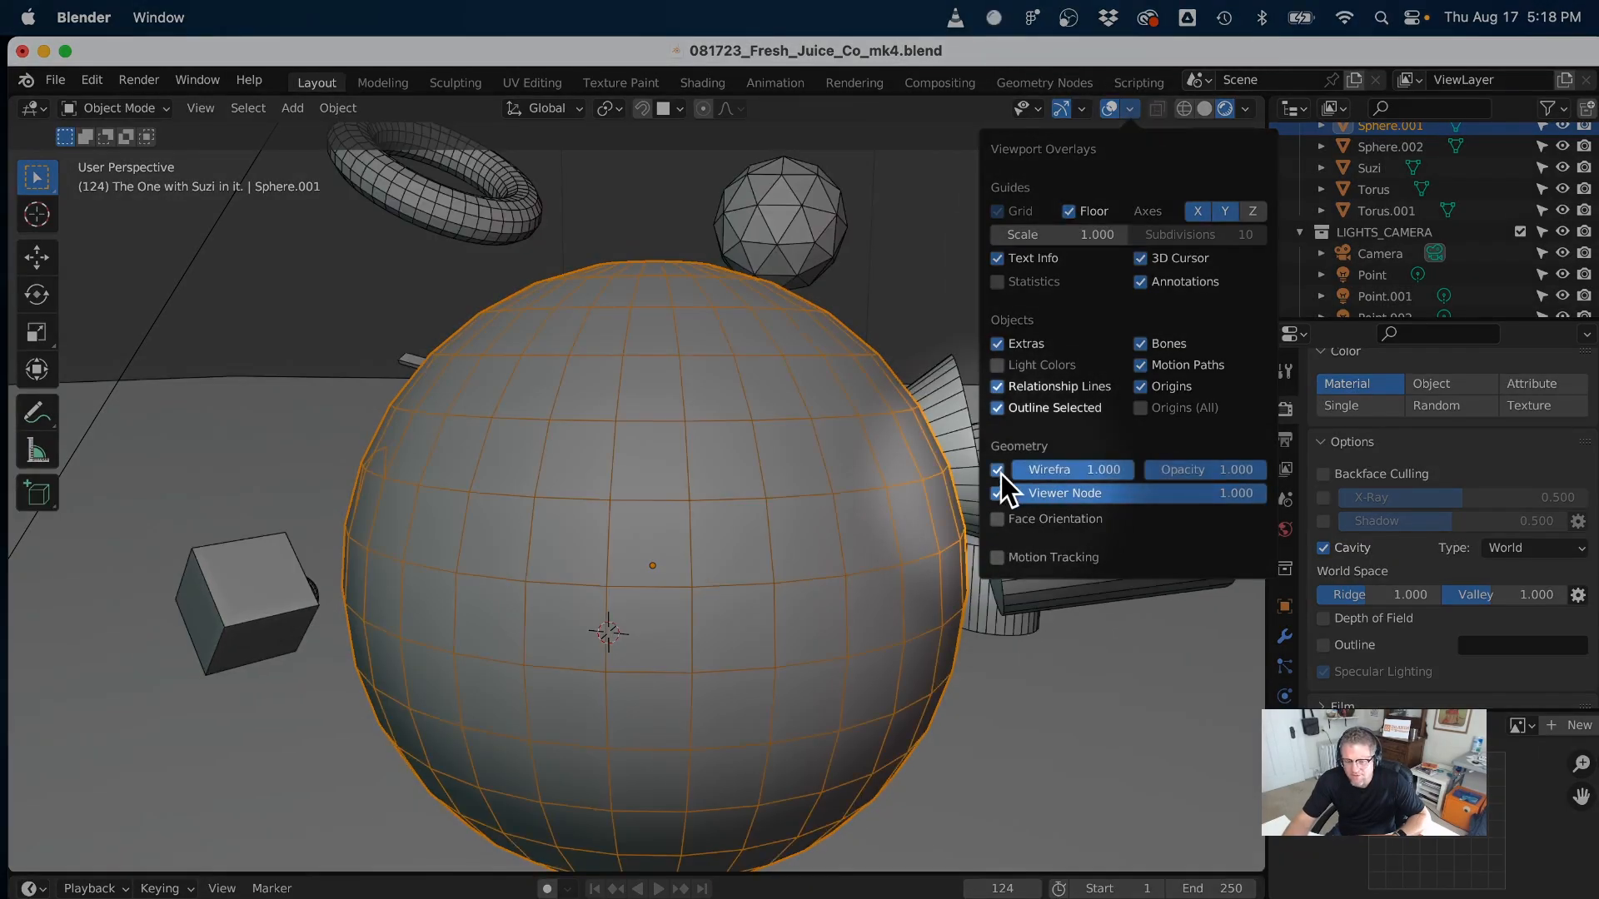
pyautogui.press('Tab')
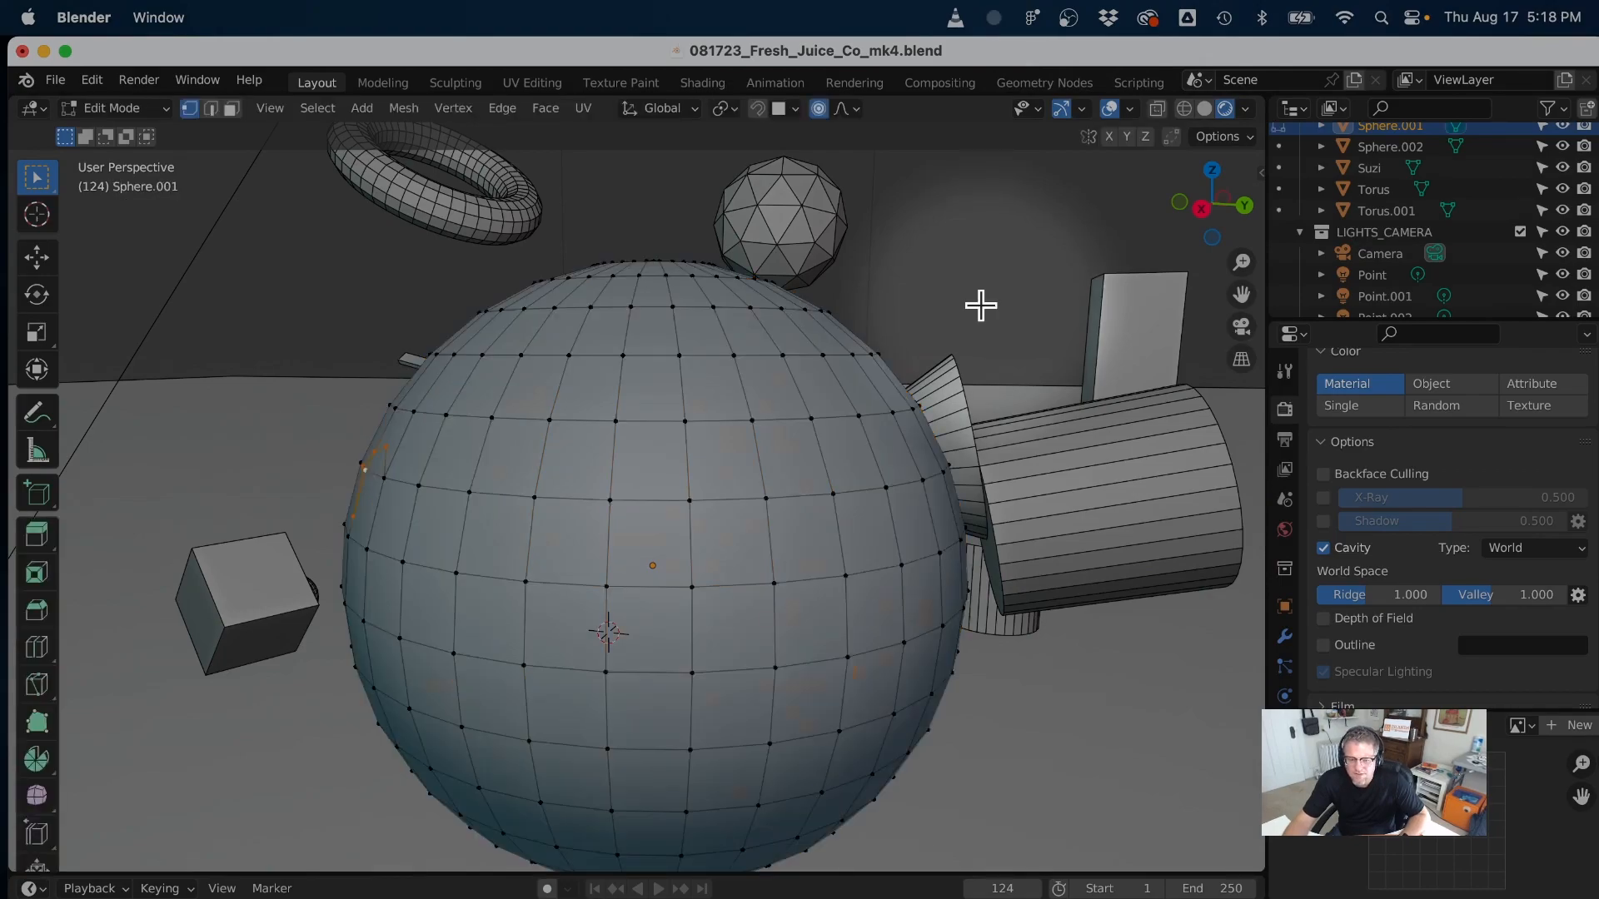
pyautogui.press('Tab')
pyautogui.click(852, 613)
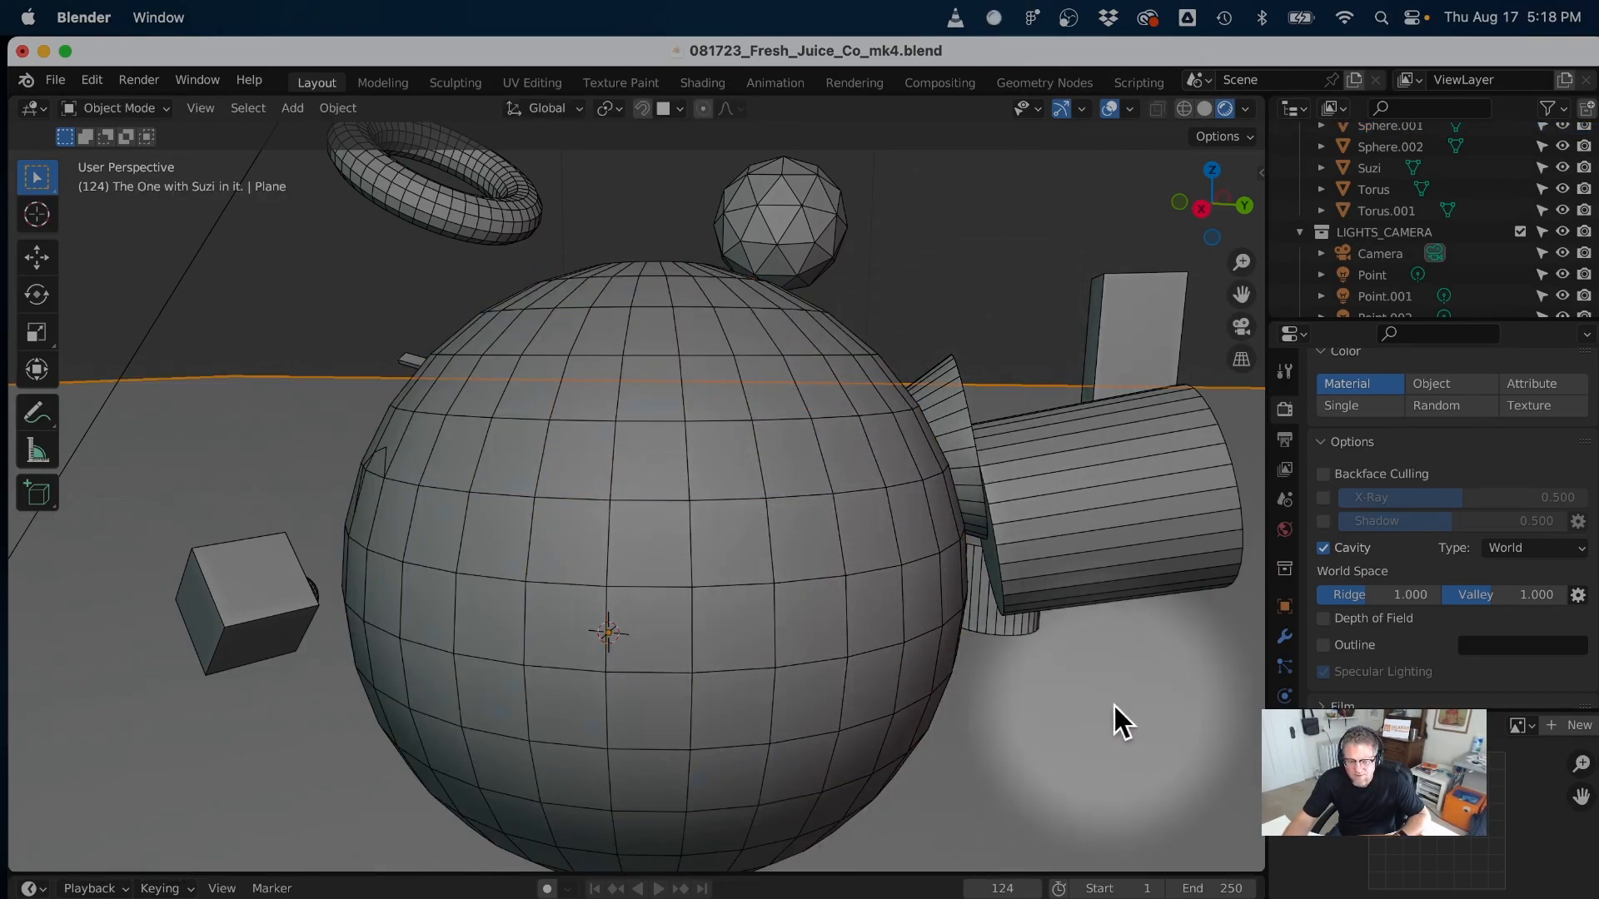
# - Set the world-space cavity Ridge to 2.462 and Valley to 2.500, and turn the Wireframe overlay off
pyautogui.press('ctrl')
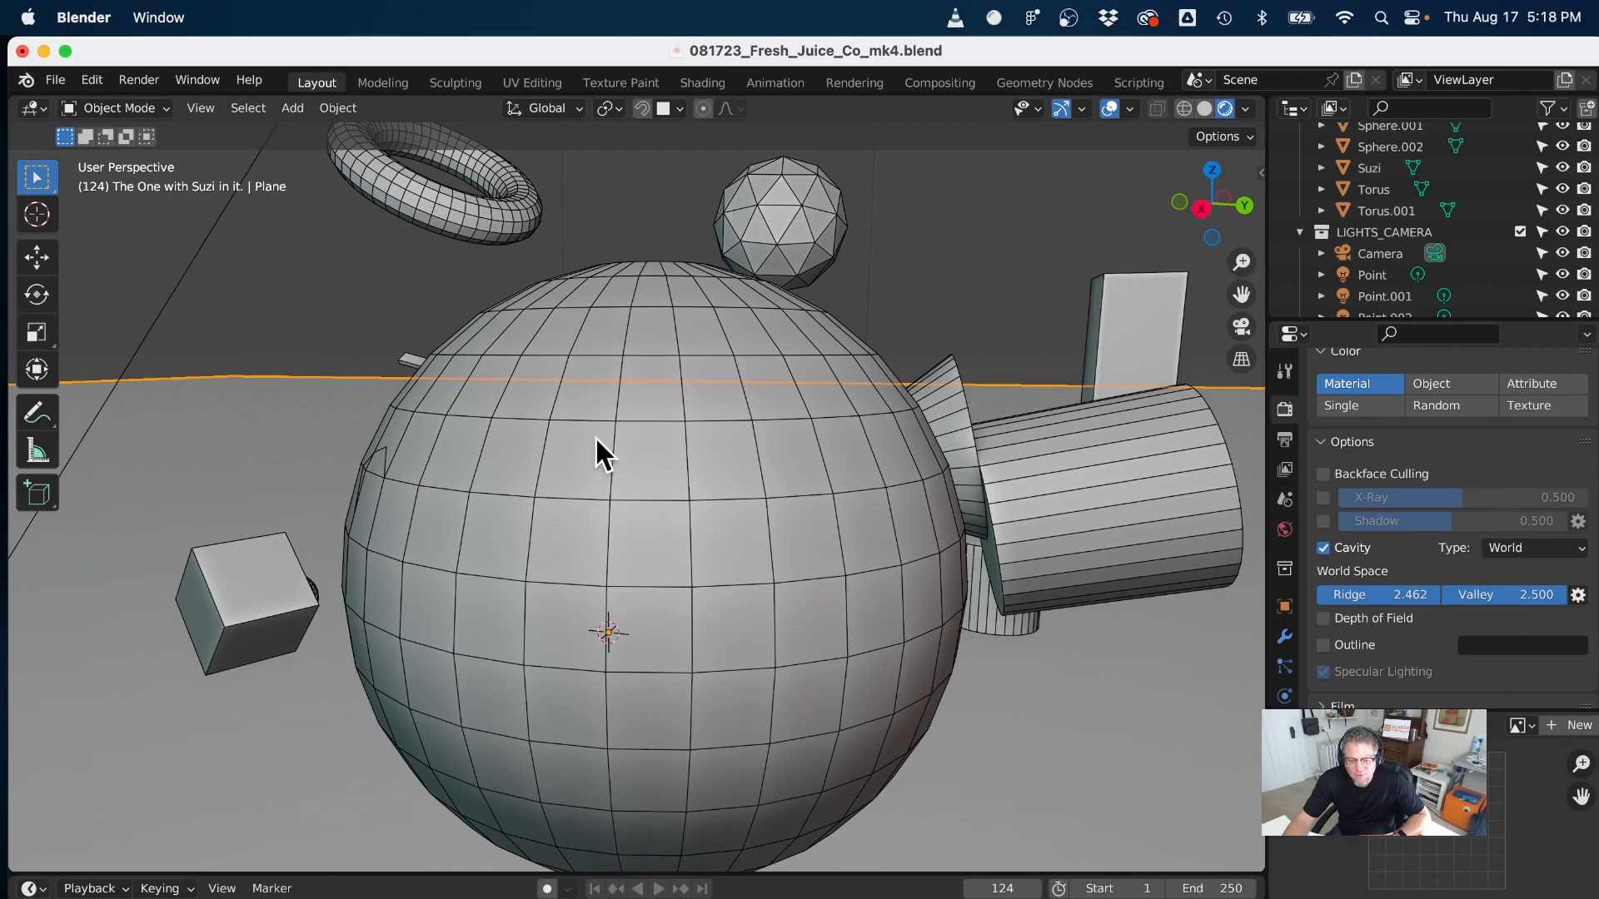
pyautogui.click(1128, 109)
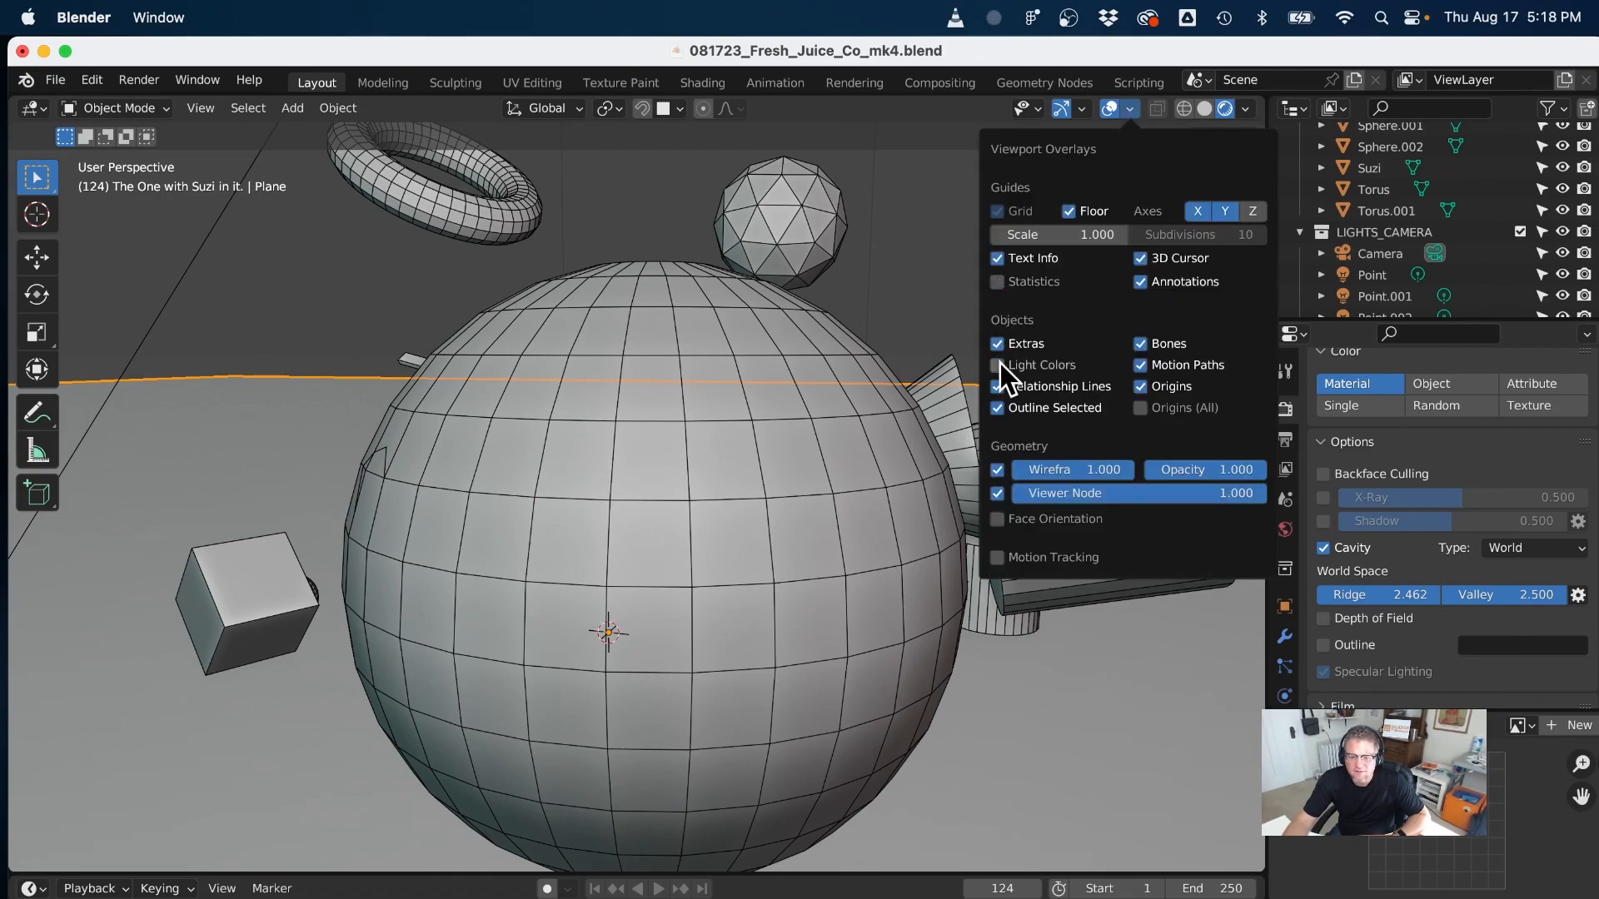
pyautogui.click(995, 470)
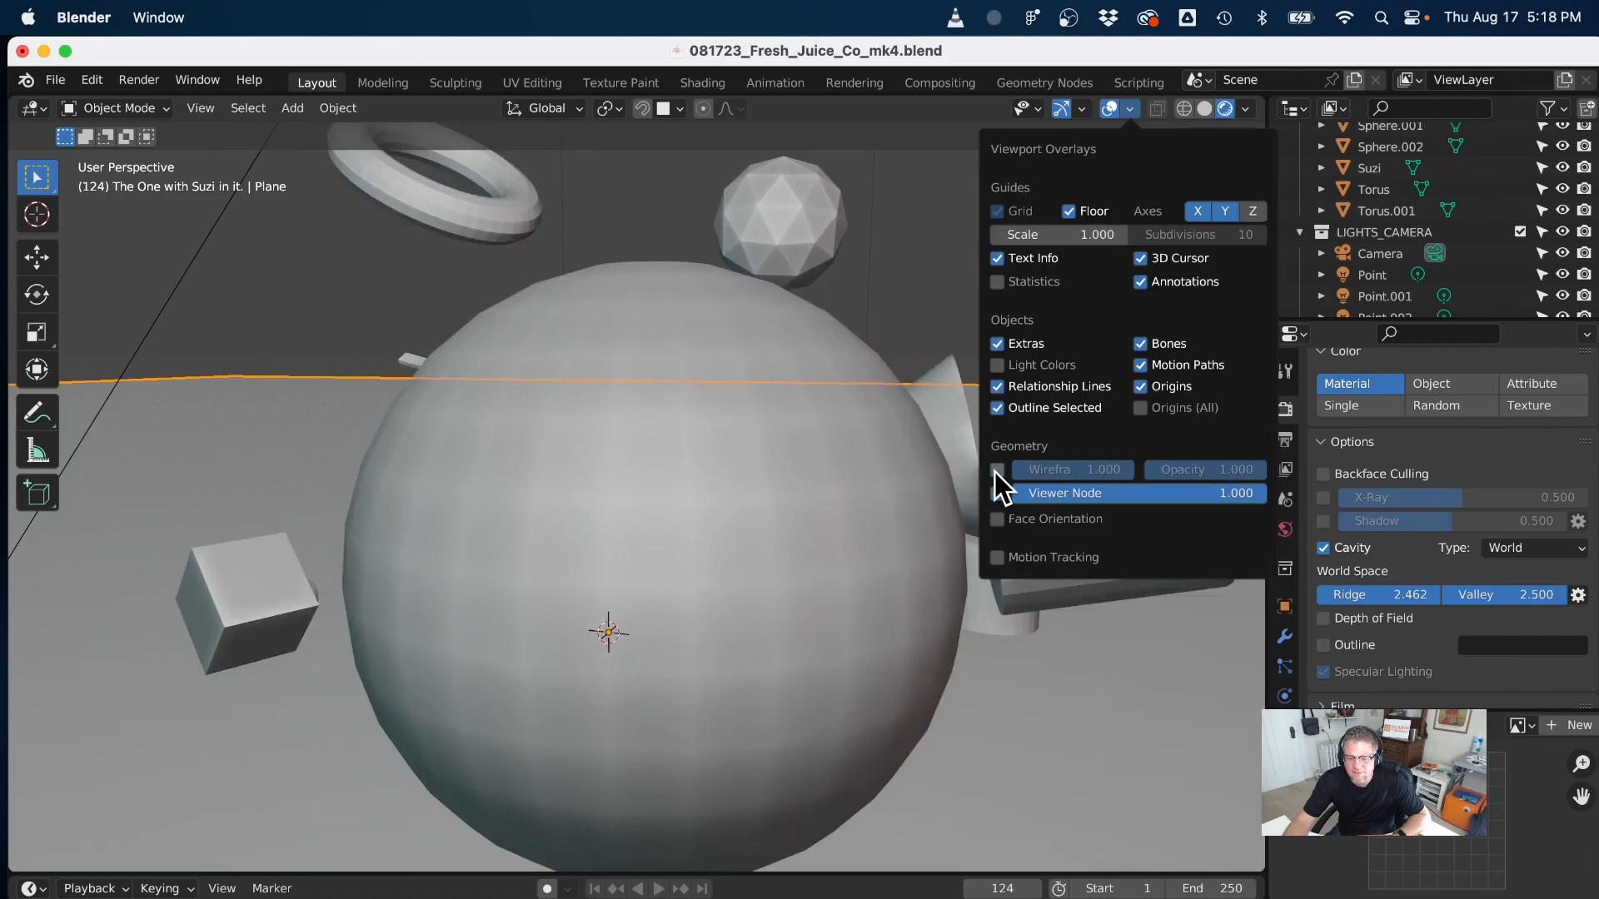
# - Toggle the Cavity option off and on to compare its effect on the large sphere
pyautogui.click(1328, 545)
pyautogui.click(1327, 545)
pyautogui.click(1327, 545)
pyautogui.click(1327, 545)
# - Select the large floating icosphere and switch Cavity off and on to compare how its faceted edges look
pyautogui.moveTo(793, 240); pyautogui.dragTo(1186, 545, button='middle')
pyautogui.keyDown('shift'); pyautogui.moveTo(1171, 345); pyautogui.dragTo(791, 392, button='middle'); pyautogui.keyUp('shift')
pyautogui.keyDown('shift'); pyautogui.moveTo(709, 514); pyautogui.dragTo(740, 682, button='middle'); pyautogui.keyUp('shift')
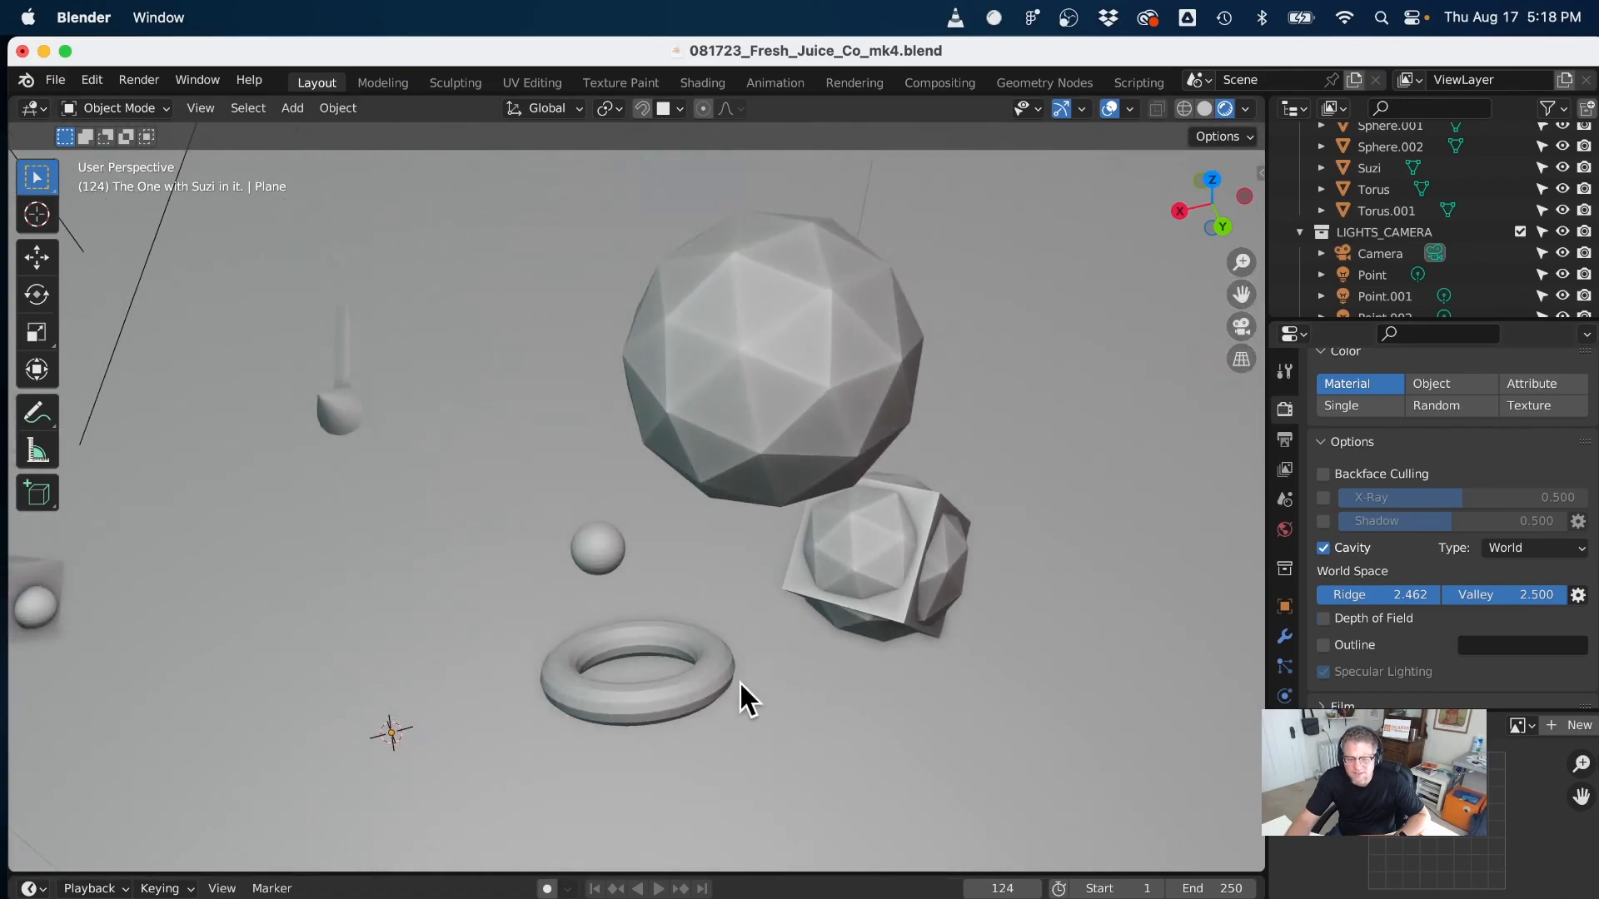
pyautogui.click(766, 343)
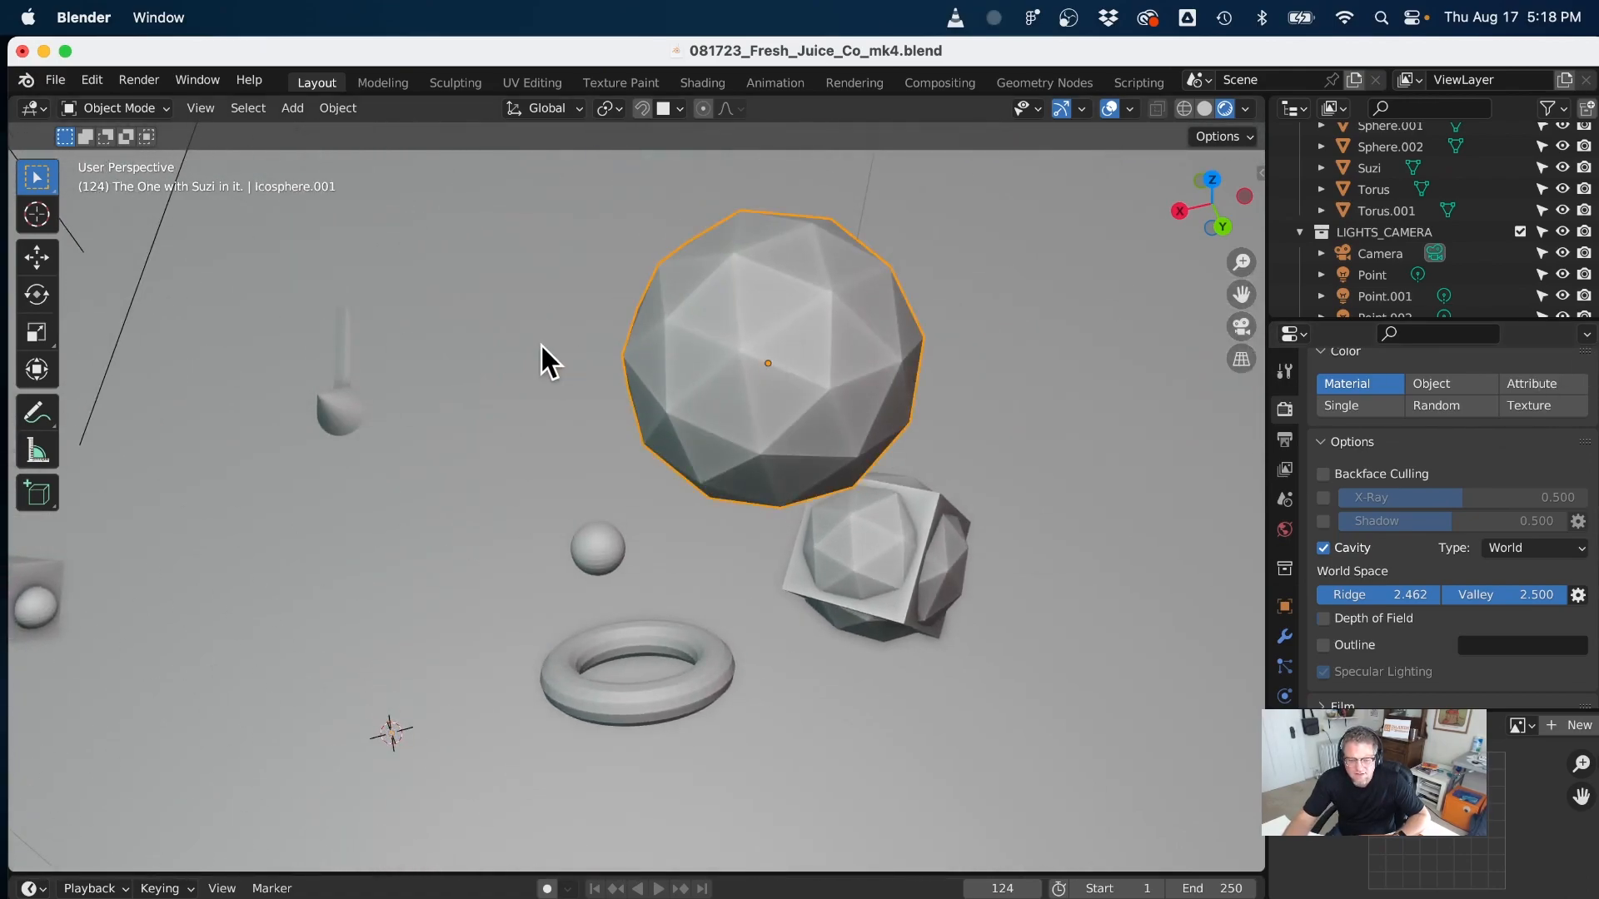
pyautogui.moveTo(646, 640); pyautogui.dragTo(623, 560, button='middle')
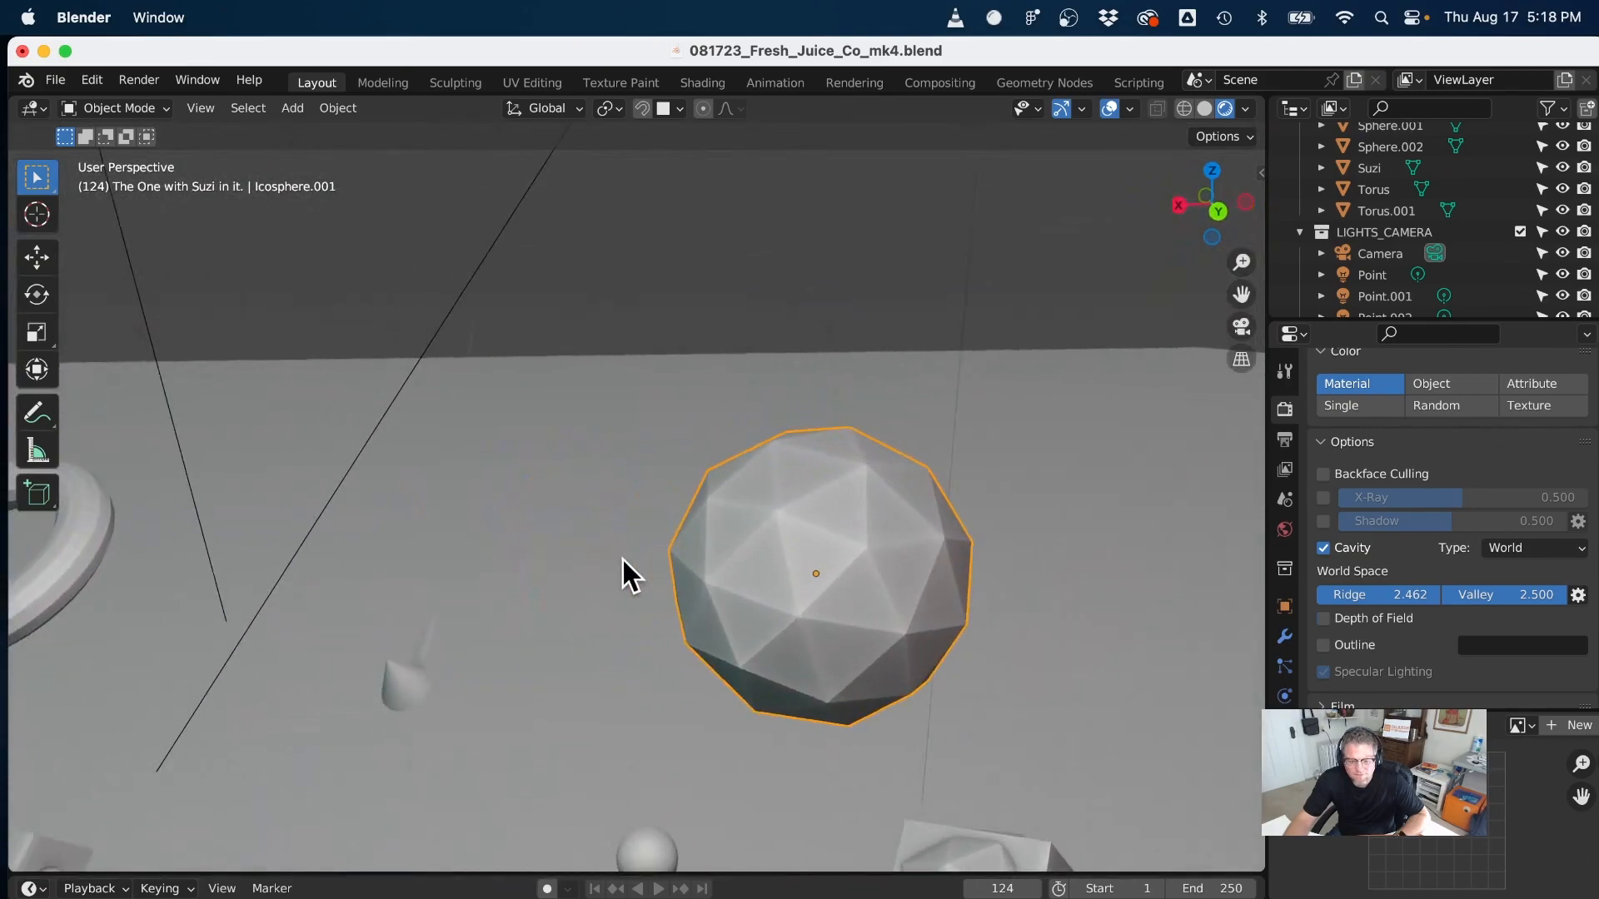
pyautogui.keyDown('shift'); pyautogui.moveTo(968, 558); pyautogui.dragTo(623, 640, button='middle'); pyautogui.keyUp('shift')
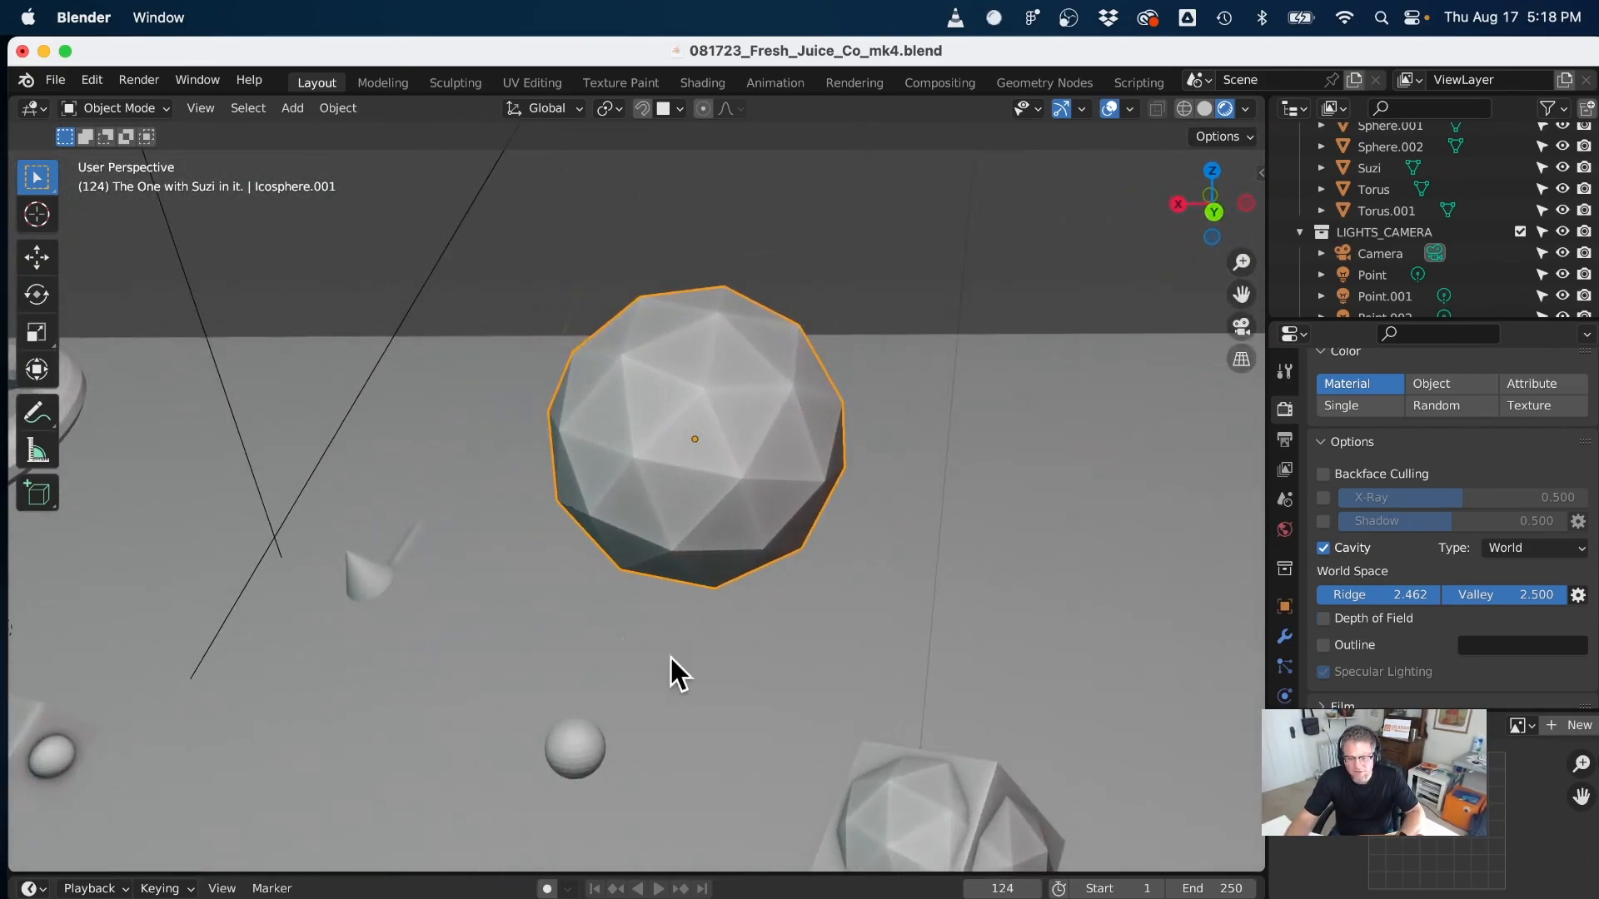
pyautogui.click(1324, 551)
pyautogui.click(1324, 552)
pyautogui.click(1324, 552)
pyautogui.click(1324, 551)
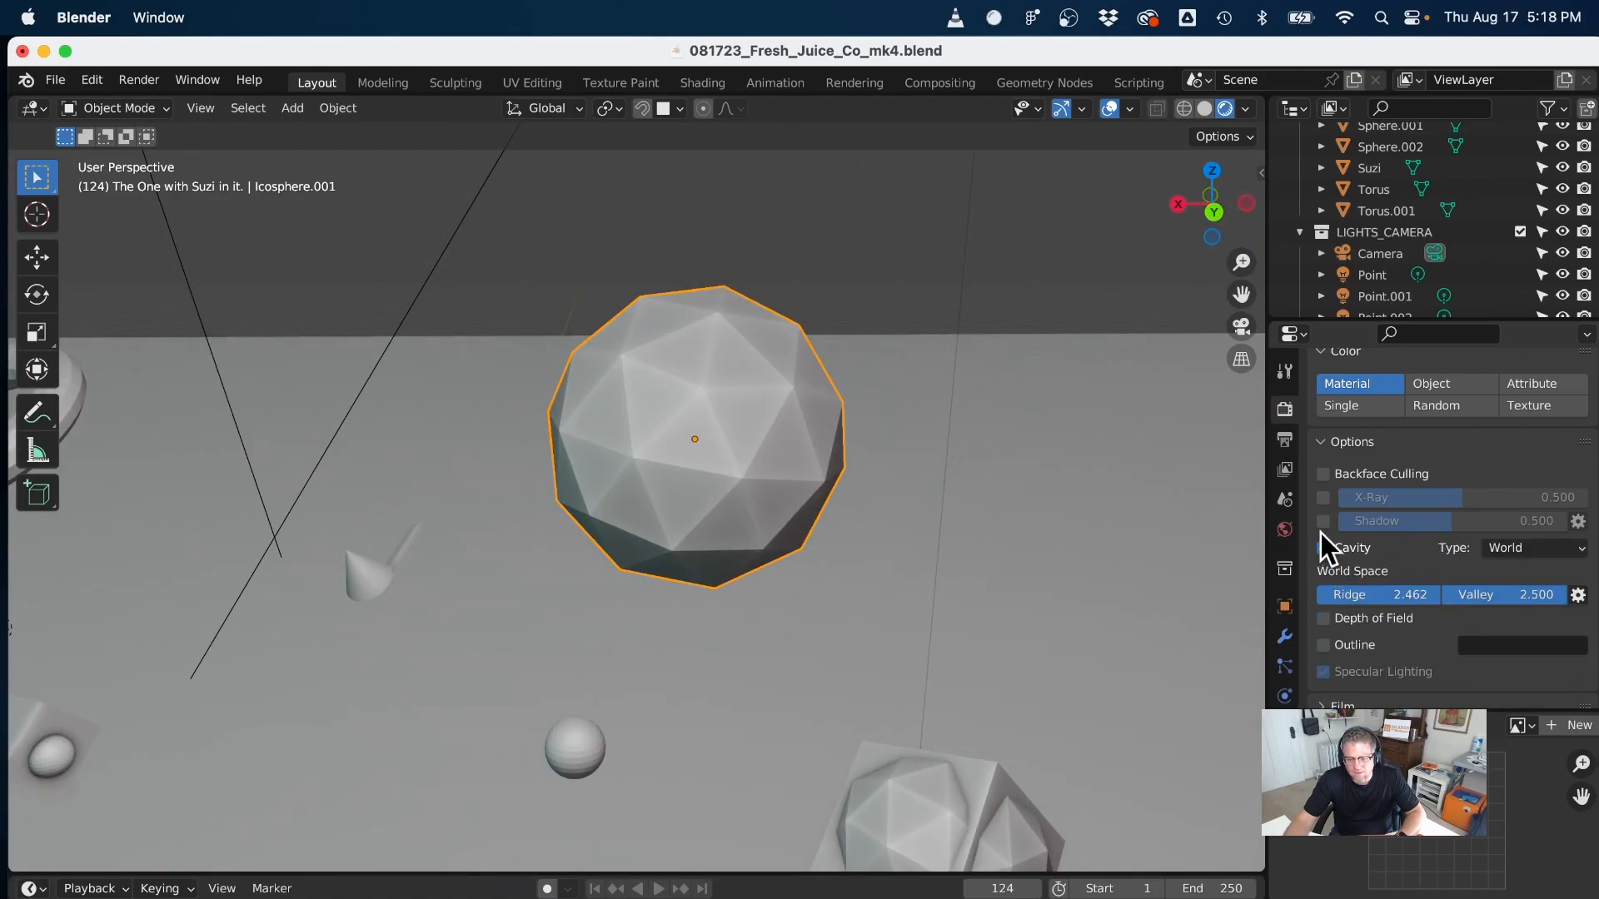
# - Try the Workbench Shadow option, view the shadows around the pillars, and turn it back off
pyautogui.click(1322, 524)
pyautogui.click(1321, 522)
pyautogui.click(1324, 521)
pyautogui.moveTo(663, 664)
pyautogui.mouseDown(button='middle')
pyautogui.moveTo(1003, 630)
pyautogui.moveTo(755, 673)
pyautogui.moveTo(936, 668)
pyautogui.mouseUp(button='middle')
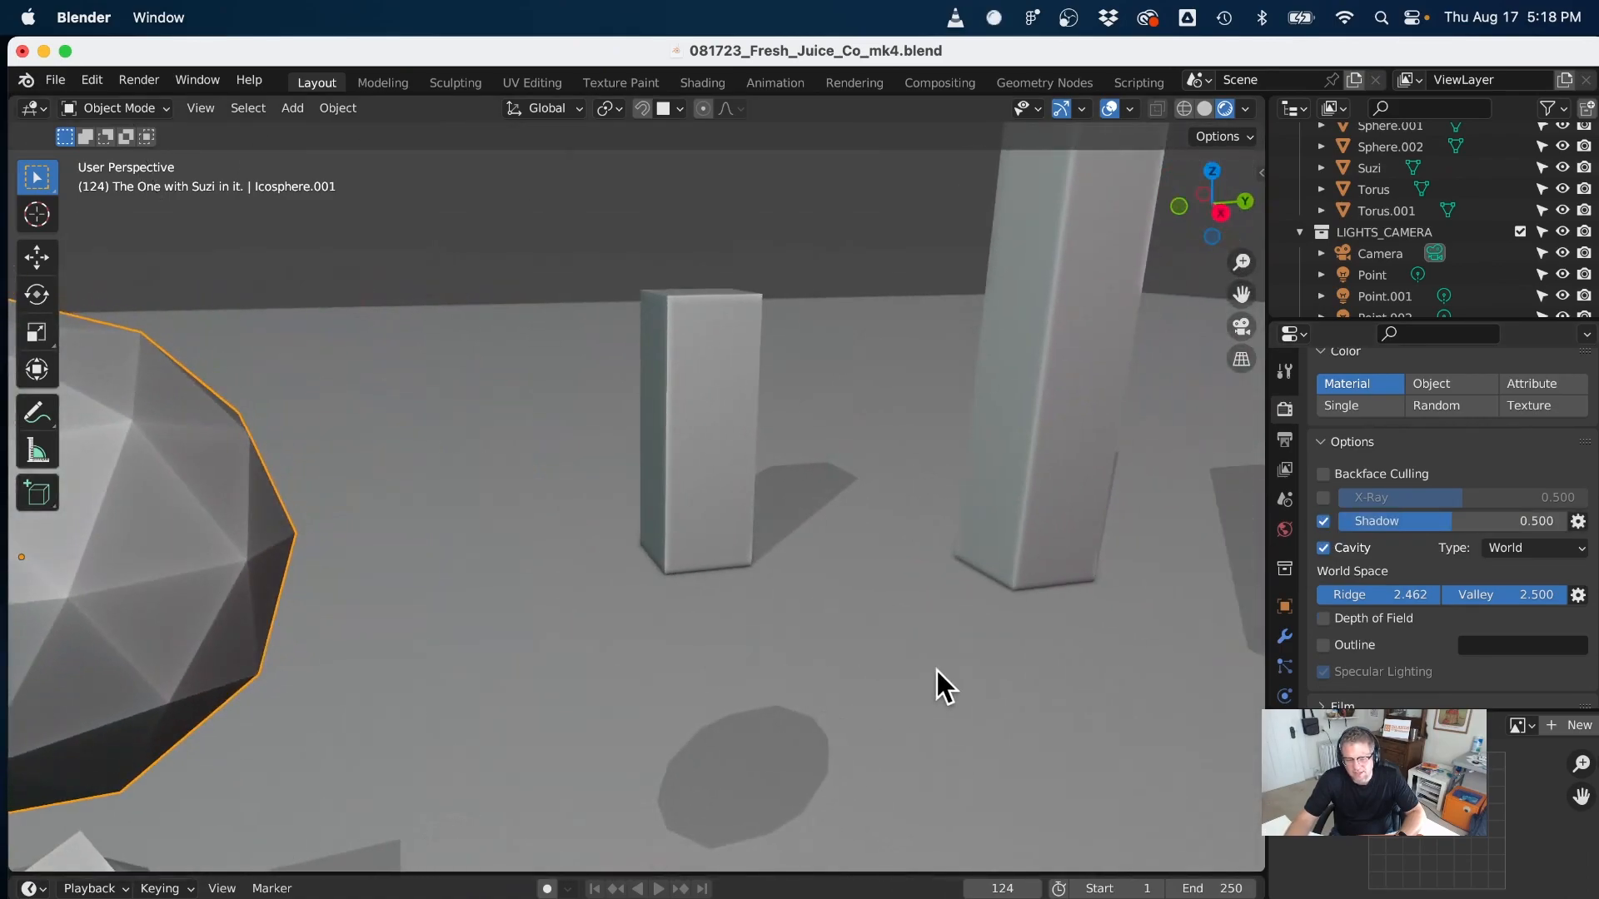
pyautogui.click(1321, 521)
# - Try the X-Ray option, view the see-through objects from another side, and turn it back off
pyautogui.click(1324, 499)
pyautogui.click(1324, 499)
pyautogui.click(1325, 500)
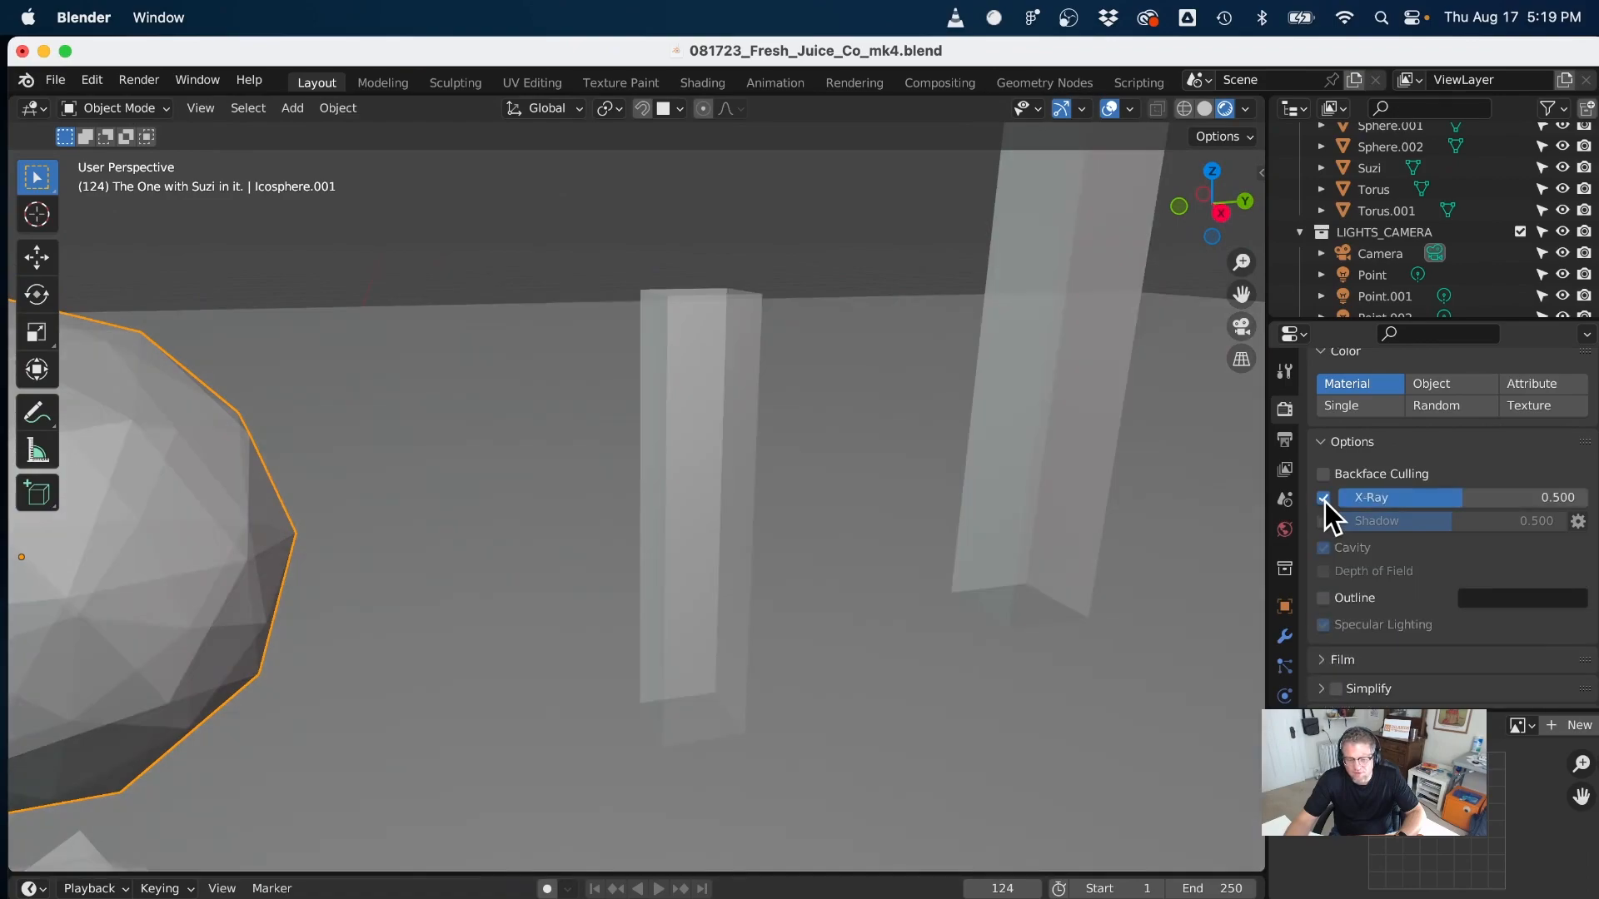
pyautogui.moveTo(795, 678); pyautogui.dragTo(1161, 541, button='middle')
pyautogui.scroll(-10, 867, 661)
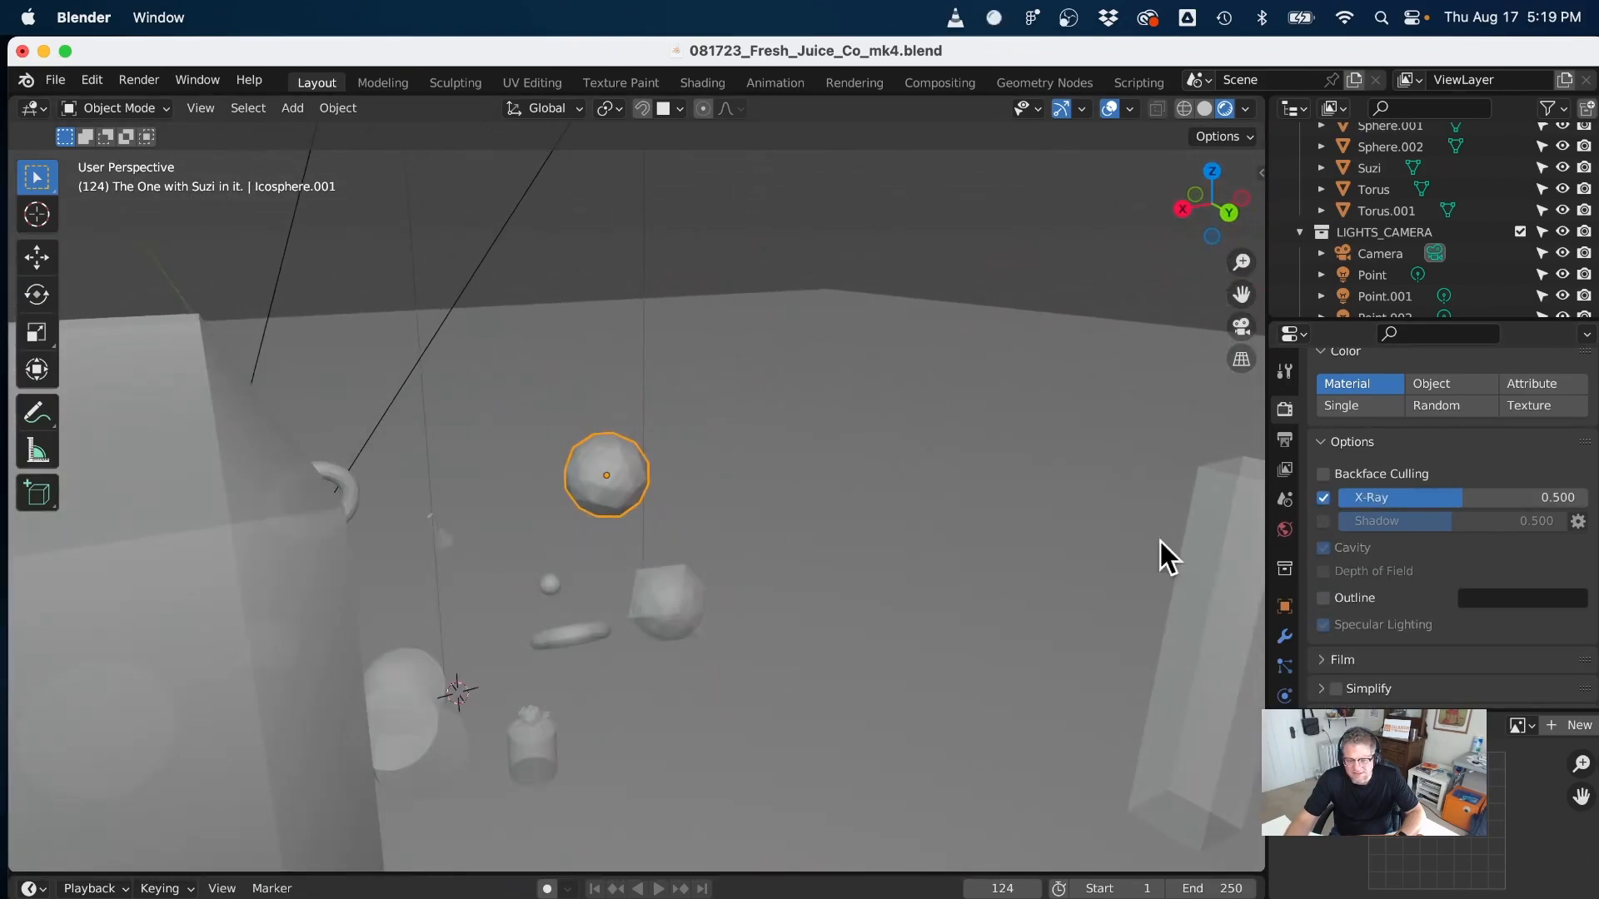
pyautogui.click(1323, 498)
# - Switch to the camera view and start a still image render with the Workbench engine
pyautogui.scroll(5, 1434, 541)
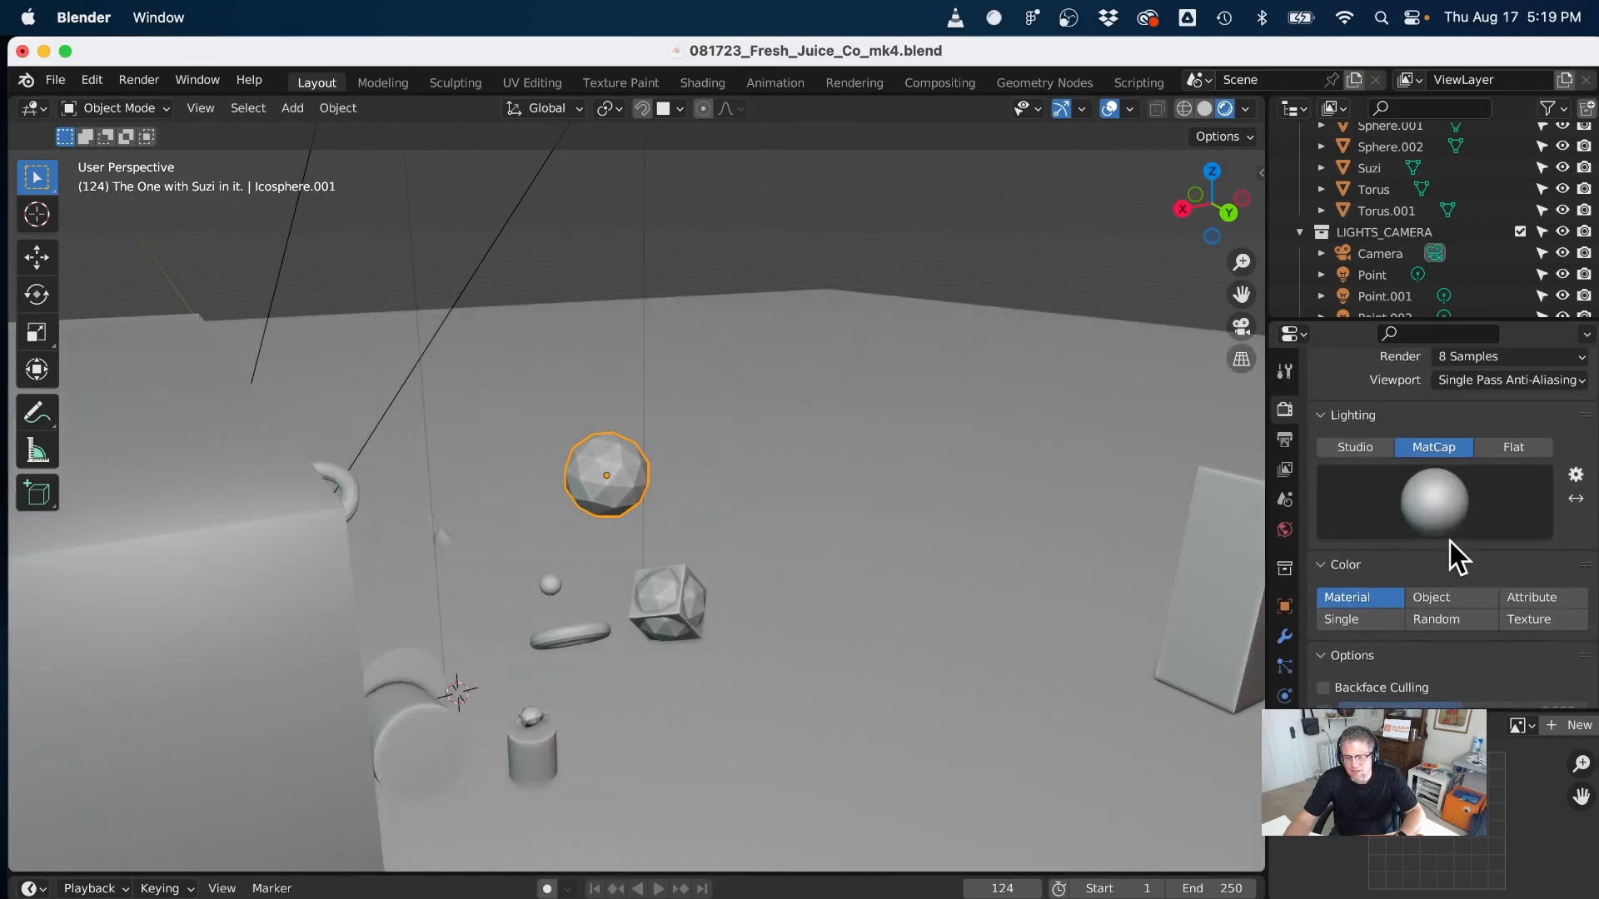
pyautogui.scroll(4, 1428, 528)
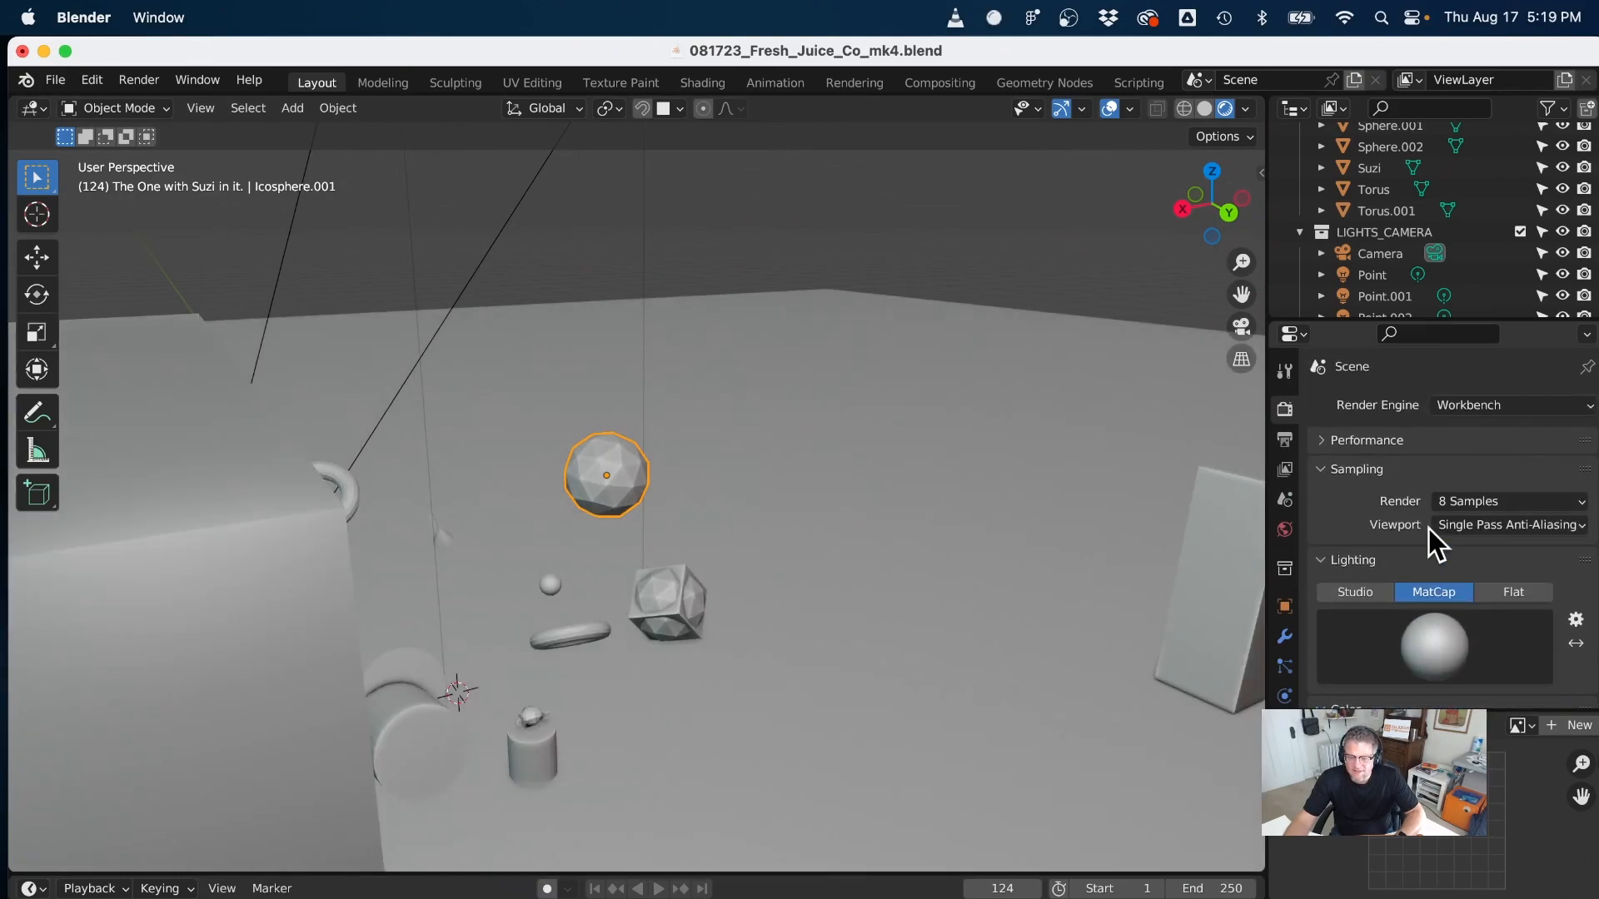
pyautogui.scroll(-6, 797, 584)
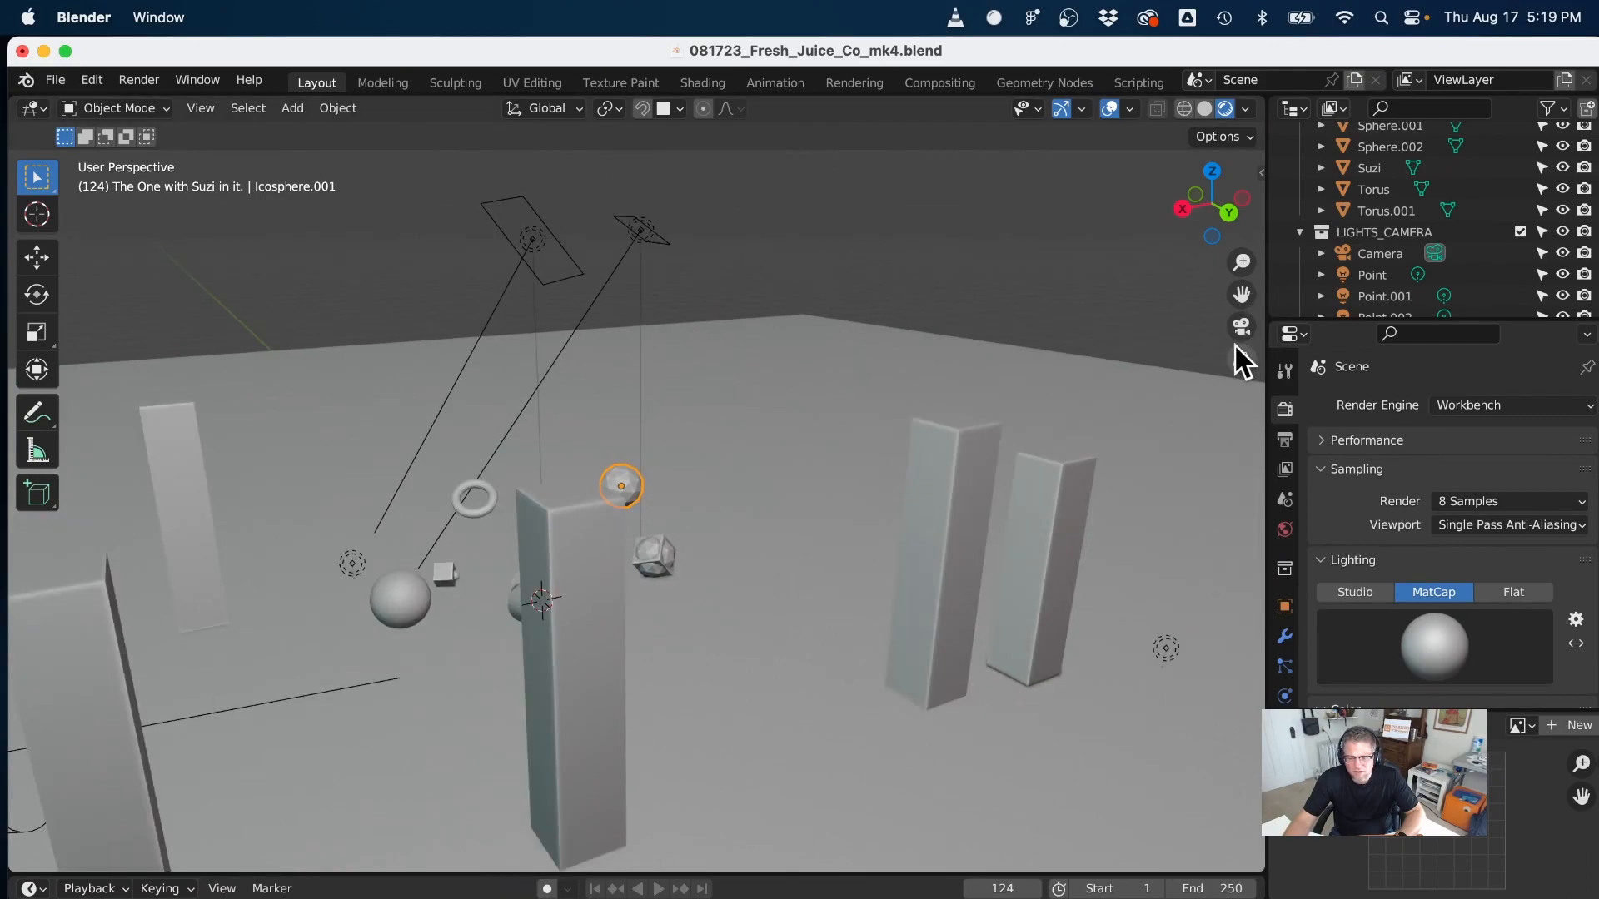
pyautogui.click(1244, 332)
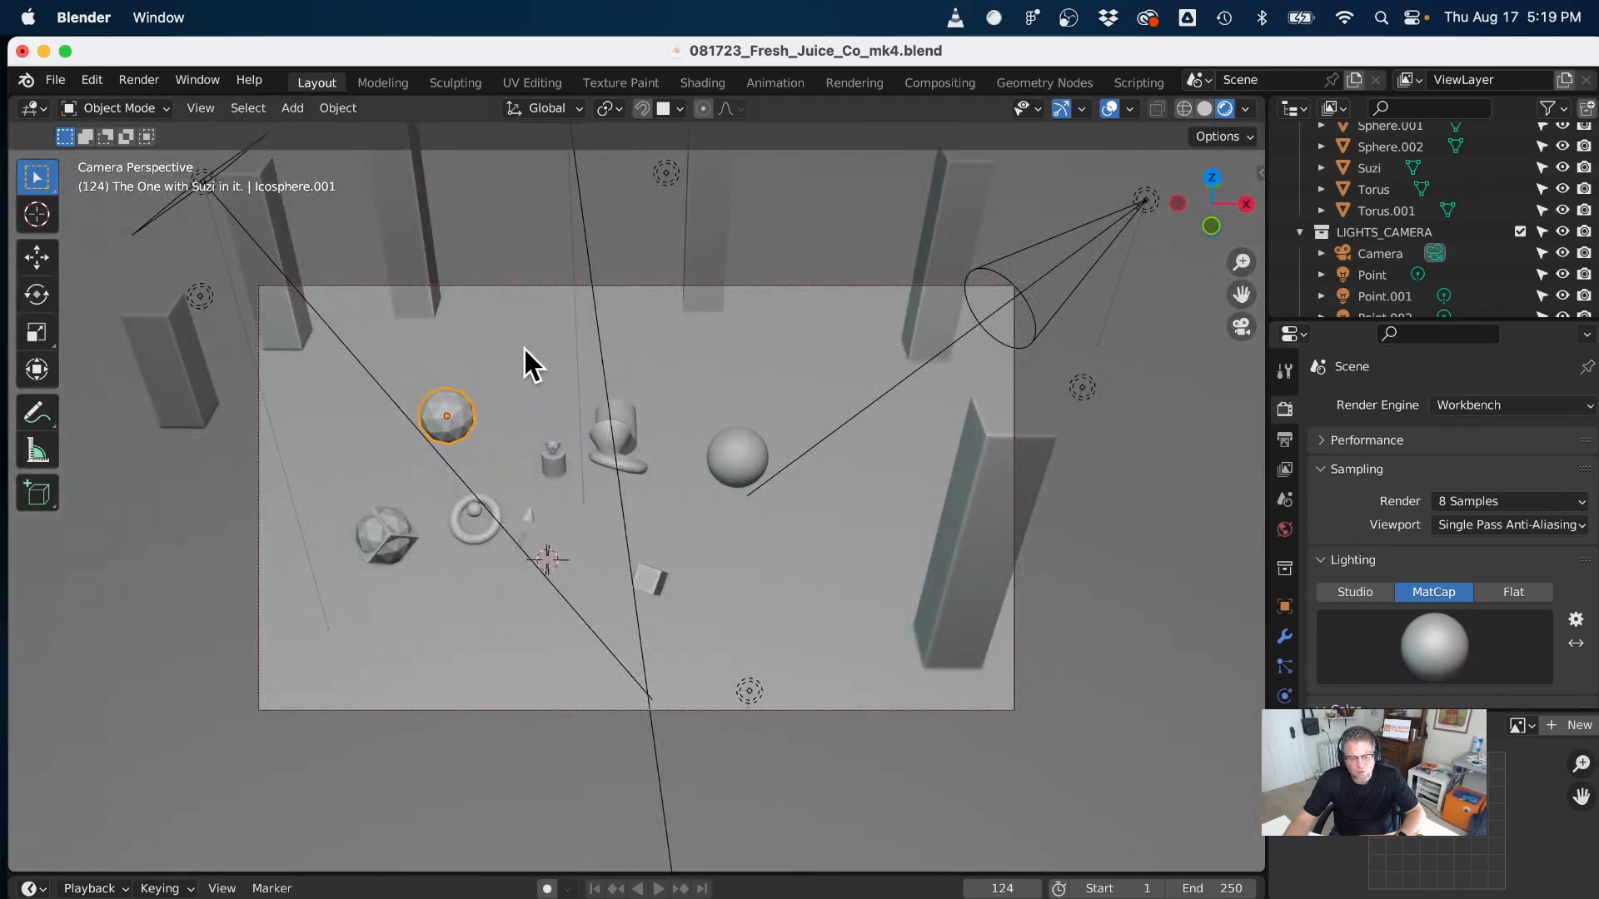
pyautogui.click(153, 78)
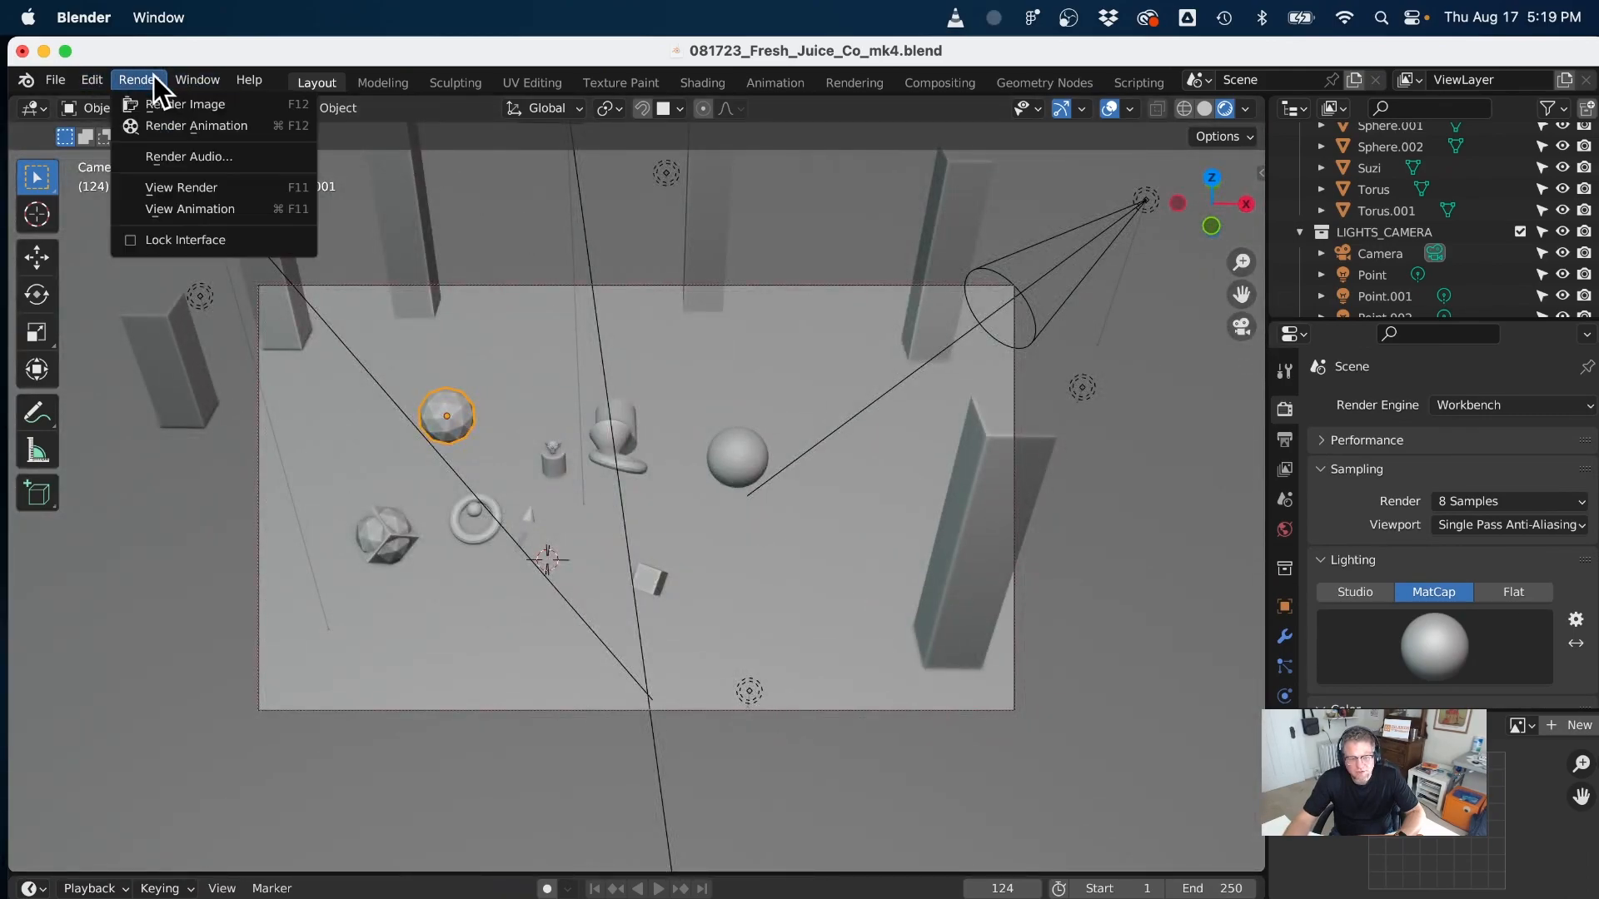
pyautogui.click(157, 103)
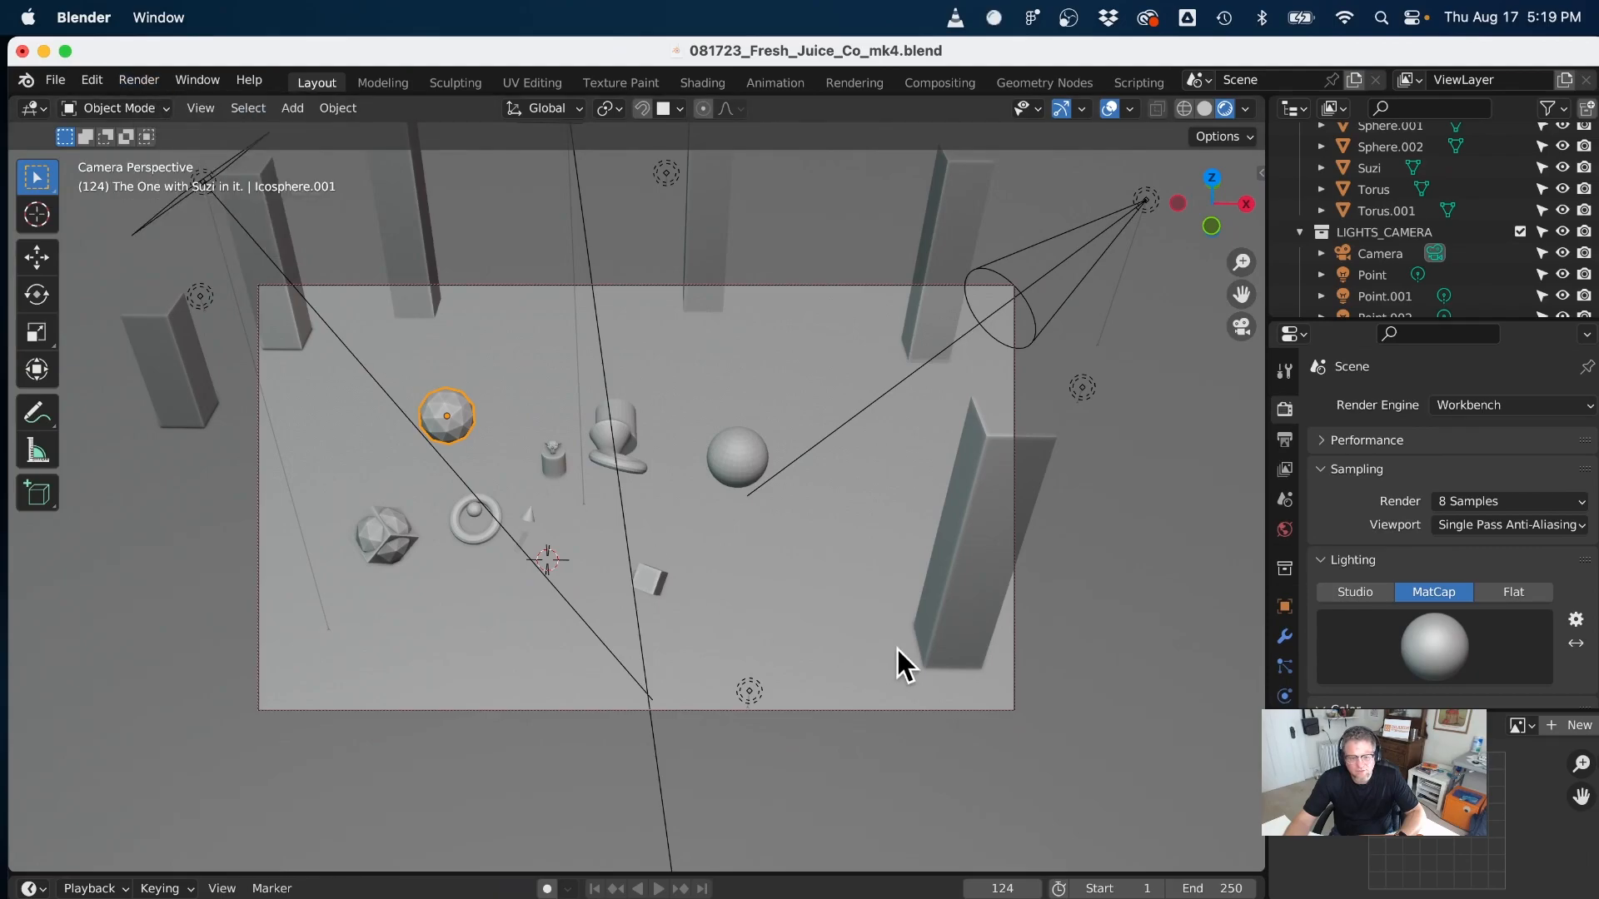
# - Move the main window aside and bring the Blender Render window to the front
pyautogui.moveTo(471, 50); pyautogui.dragTo(507, 18)
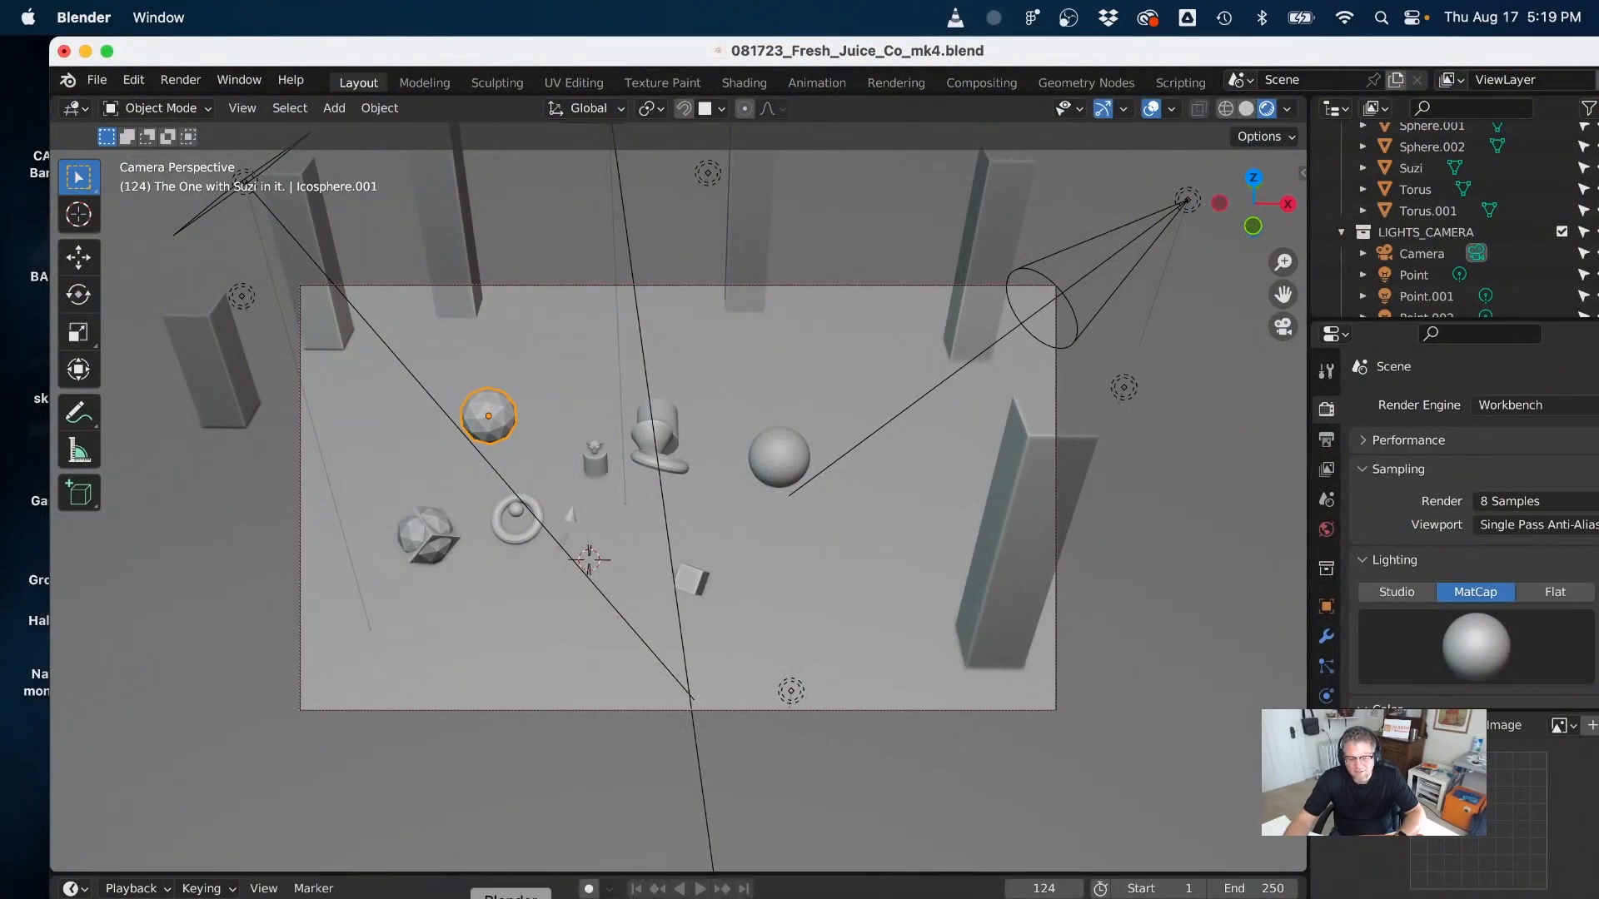
pyautogui.rightClick(510, 896)
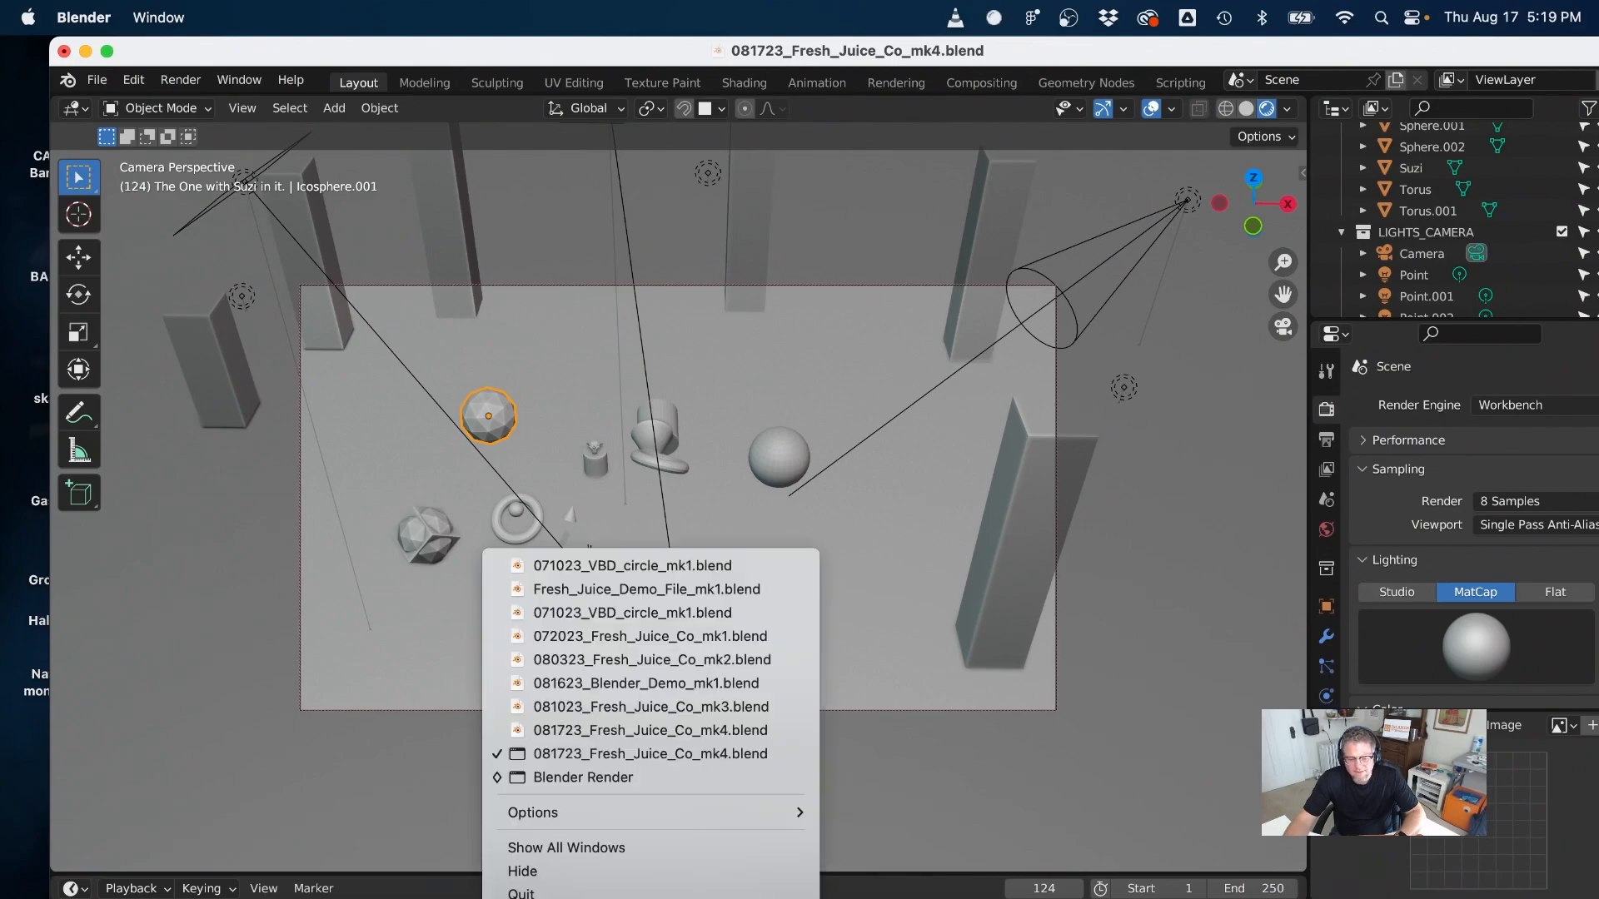
pyautogui.click(538, 767)
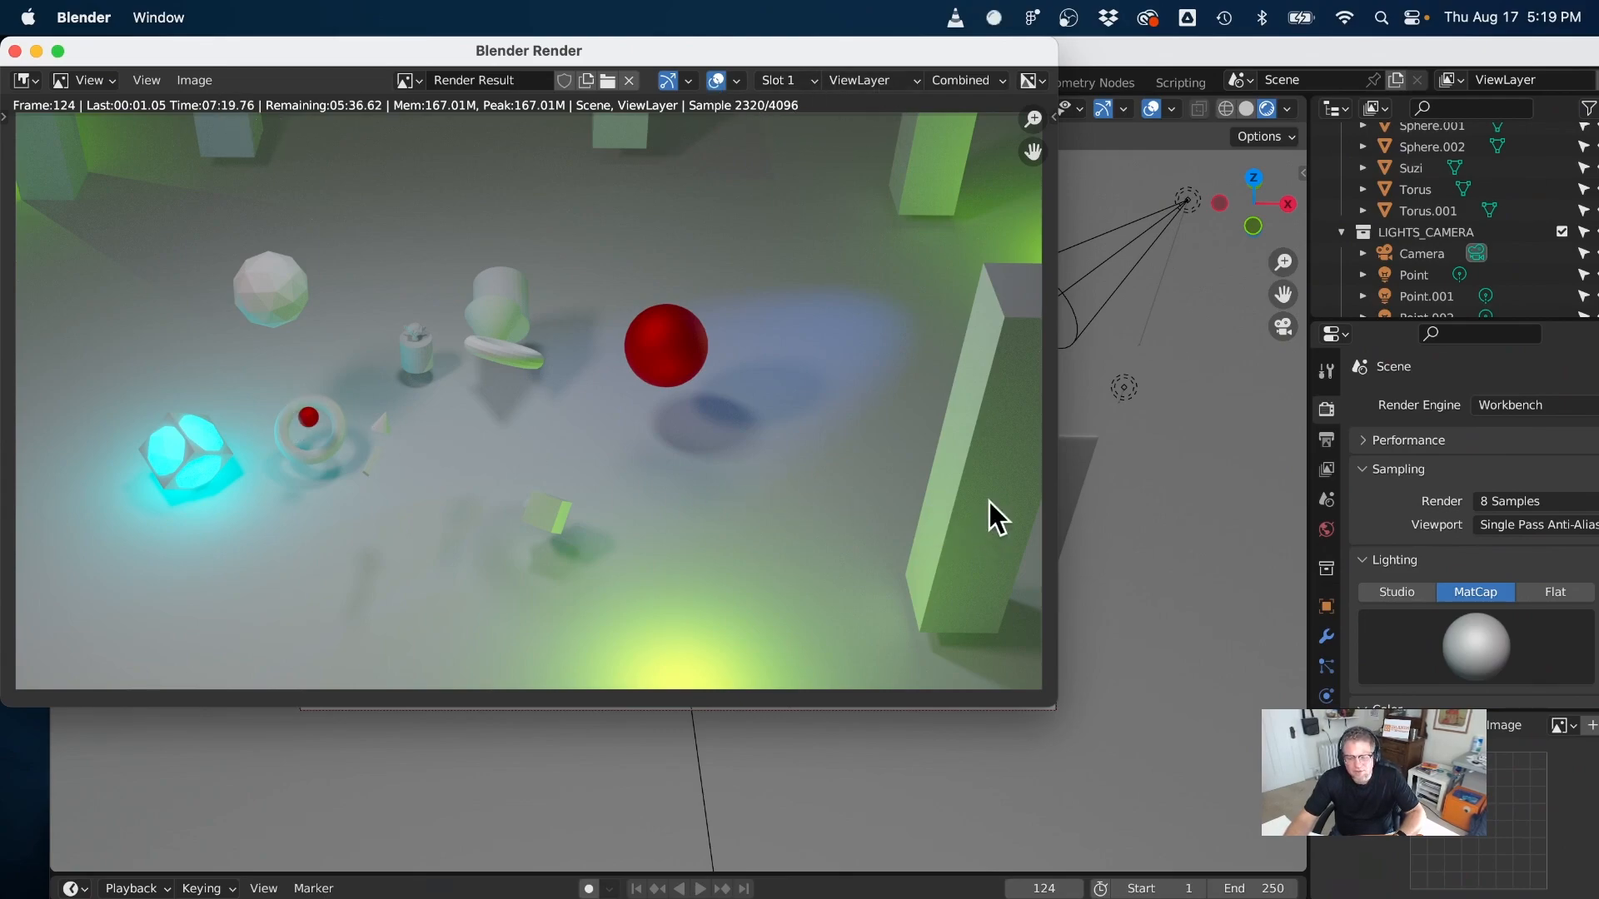
# - Examine the in-progress Cycles render up close for noise on the floor and pillar, and as a whole image
pyautogui.scroll(-1, 991, 491)
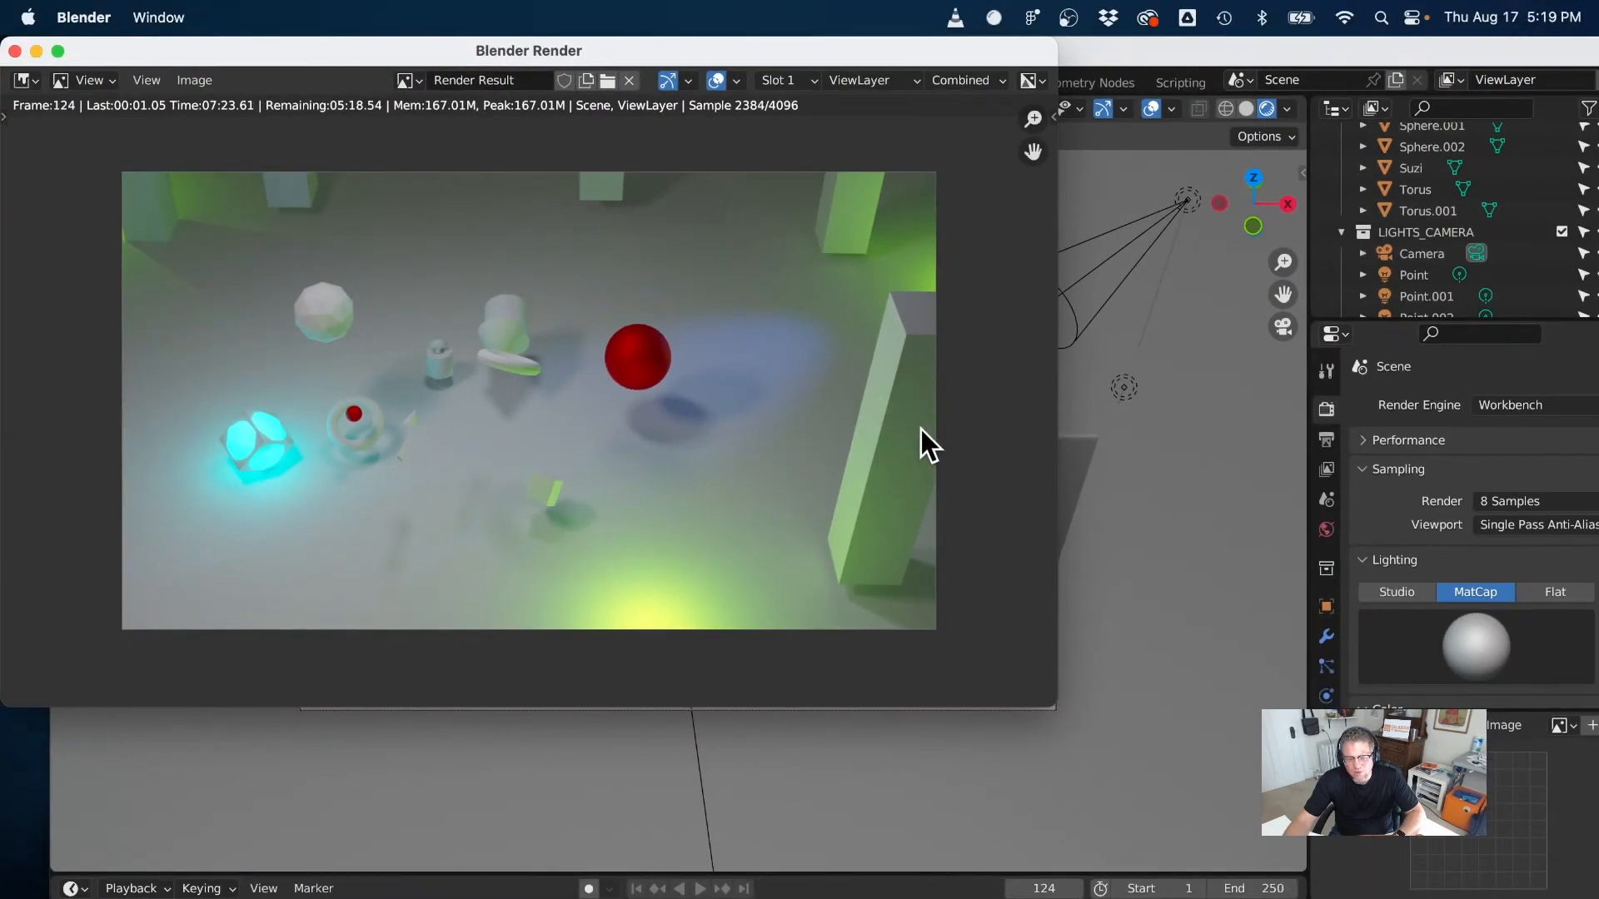
pyautogui.scroll(-3, 875, 408)
pyautogui.scroll(9, 899, 437)
pyautogui.moveTo(877, 445); pyautogui.dragTo(20, 305, button='middle')
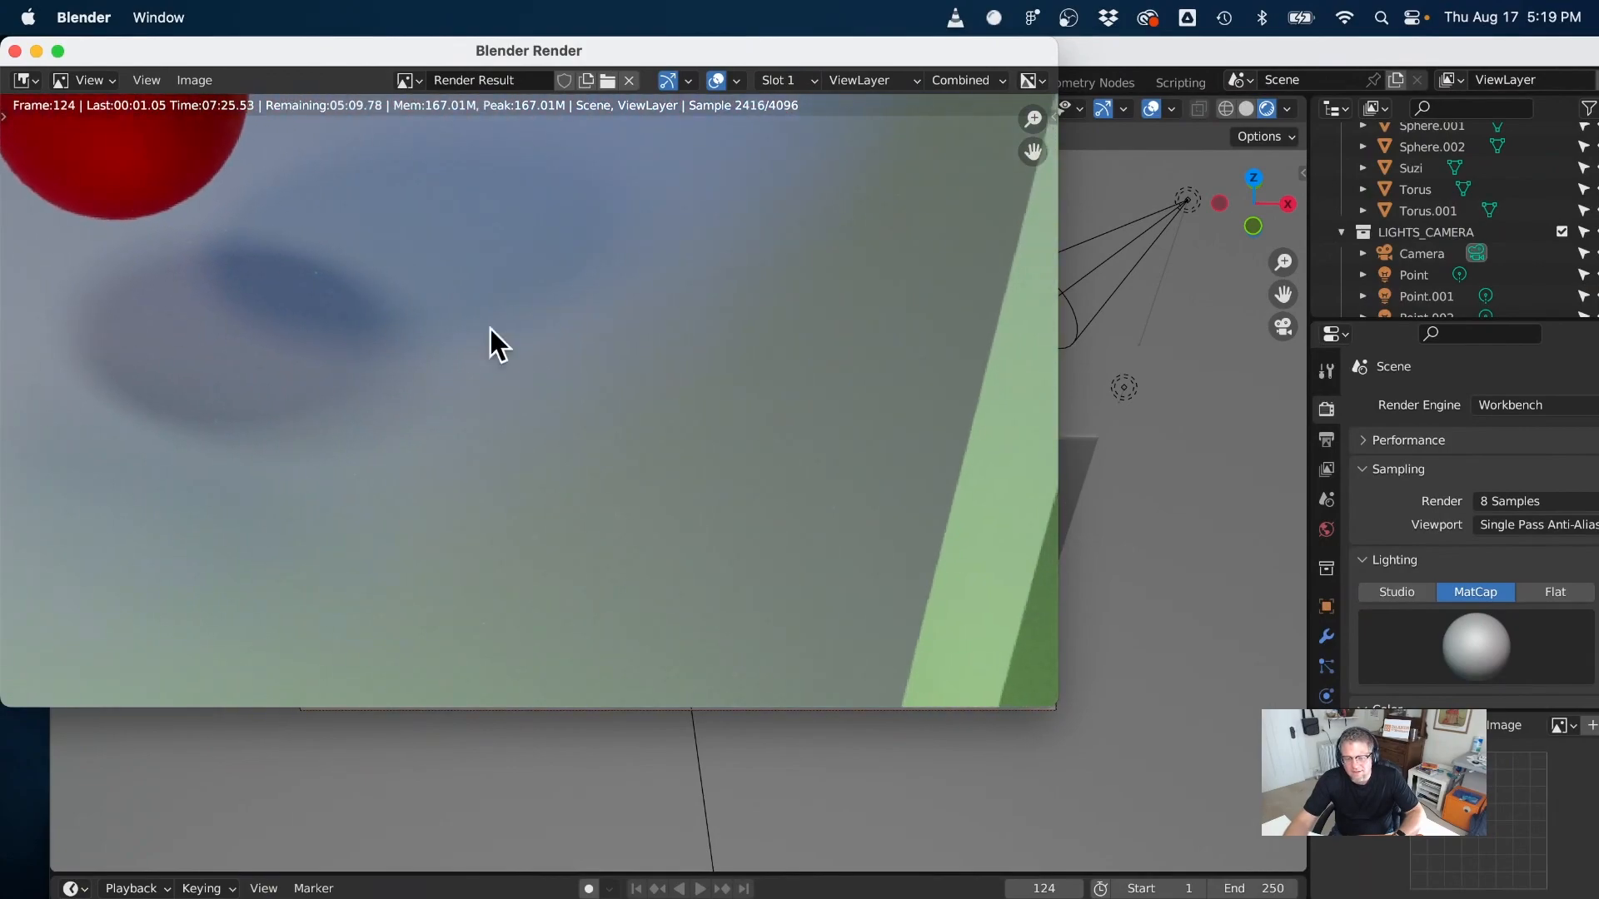
pyautogui.moveTo(396, 324); pyautogui.dragTo(75, 283, button='middle')
pyautogui.scroll(4, 530, 348)
pyautogui.scroll(1, 530, 348)
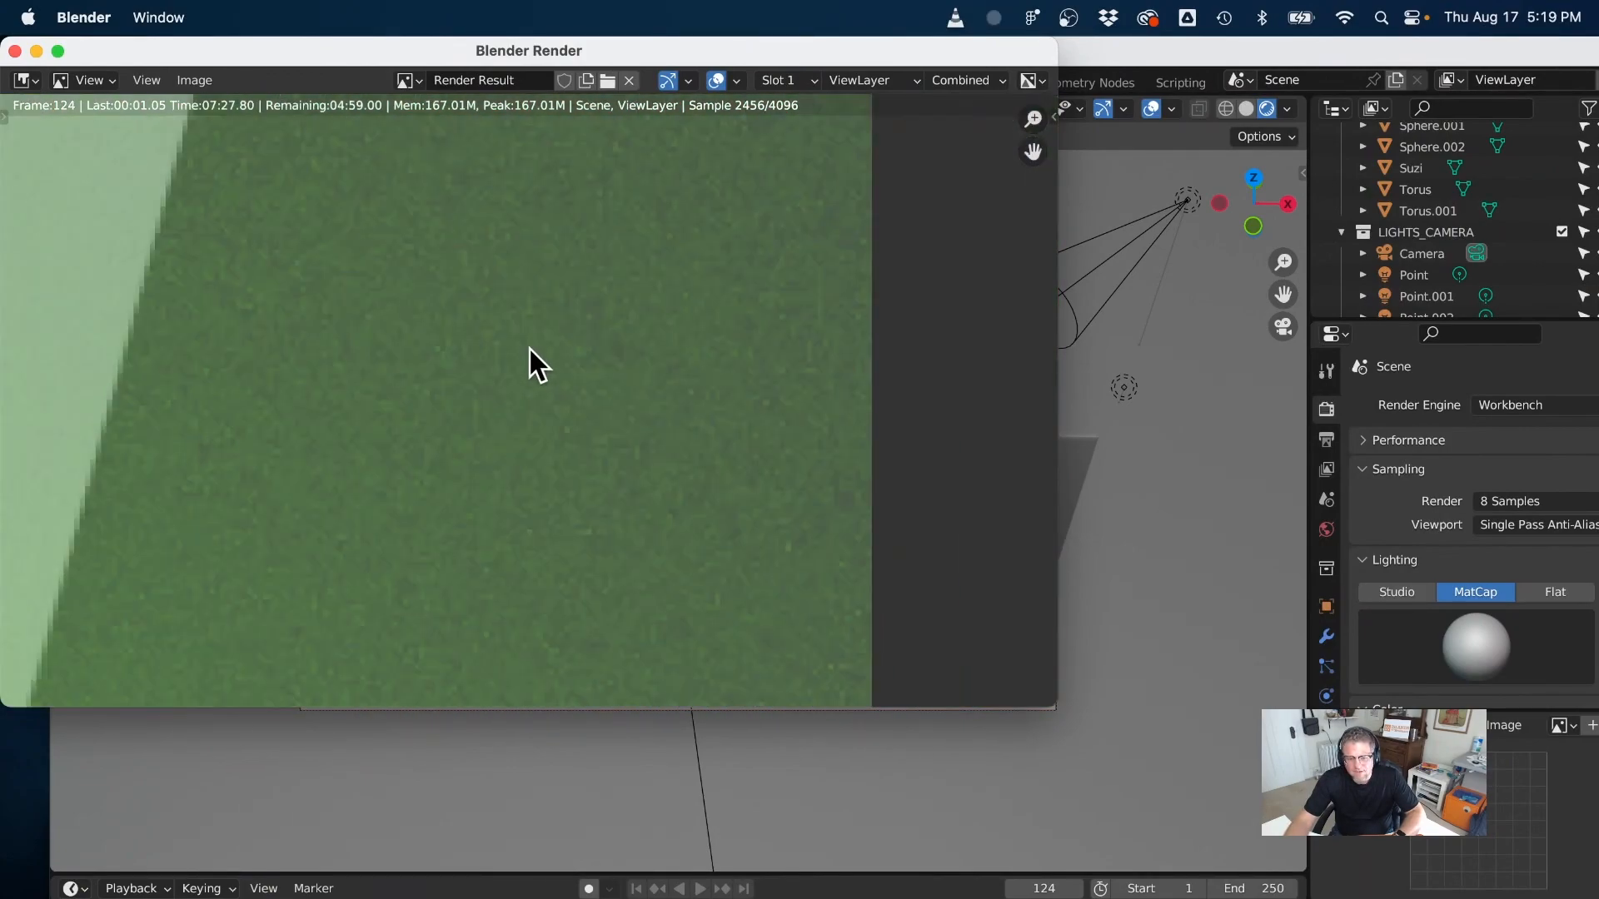
pyautogui.scroll(-10, 511, 393)
pyautogui.moveTo(298, 342); pyautogui.dragTo(603, 361, button='middle')
pyautogui.scroll(5, 358, 368)
pyautogui.scroll(-3, 358, 368)
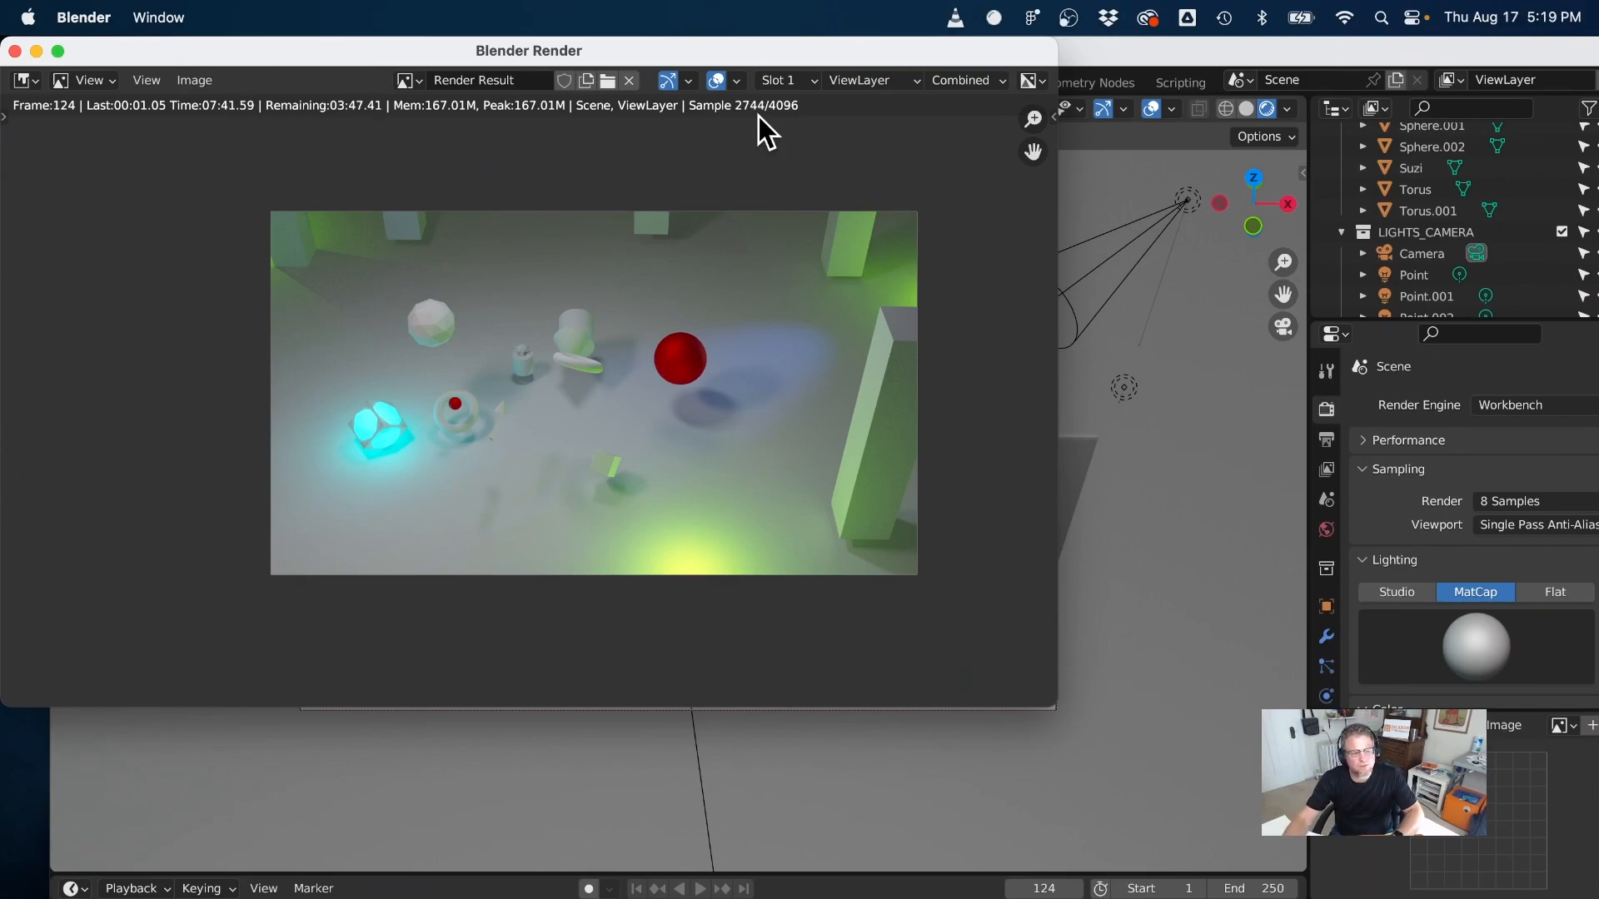
pyautogui.scroll(4, 732, 401)
pyautogui.scroll(-4, 732, 401)
# - Minimize the Blender Render window and move the main window back into place
pyautogui.moveTo(604, 54); pyautogui.dragTo(808, 82)
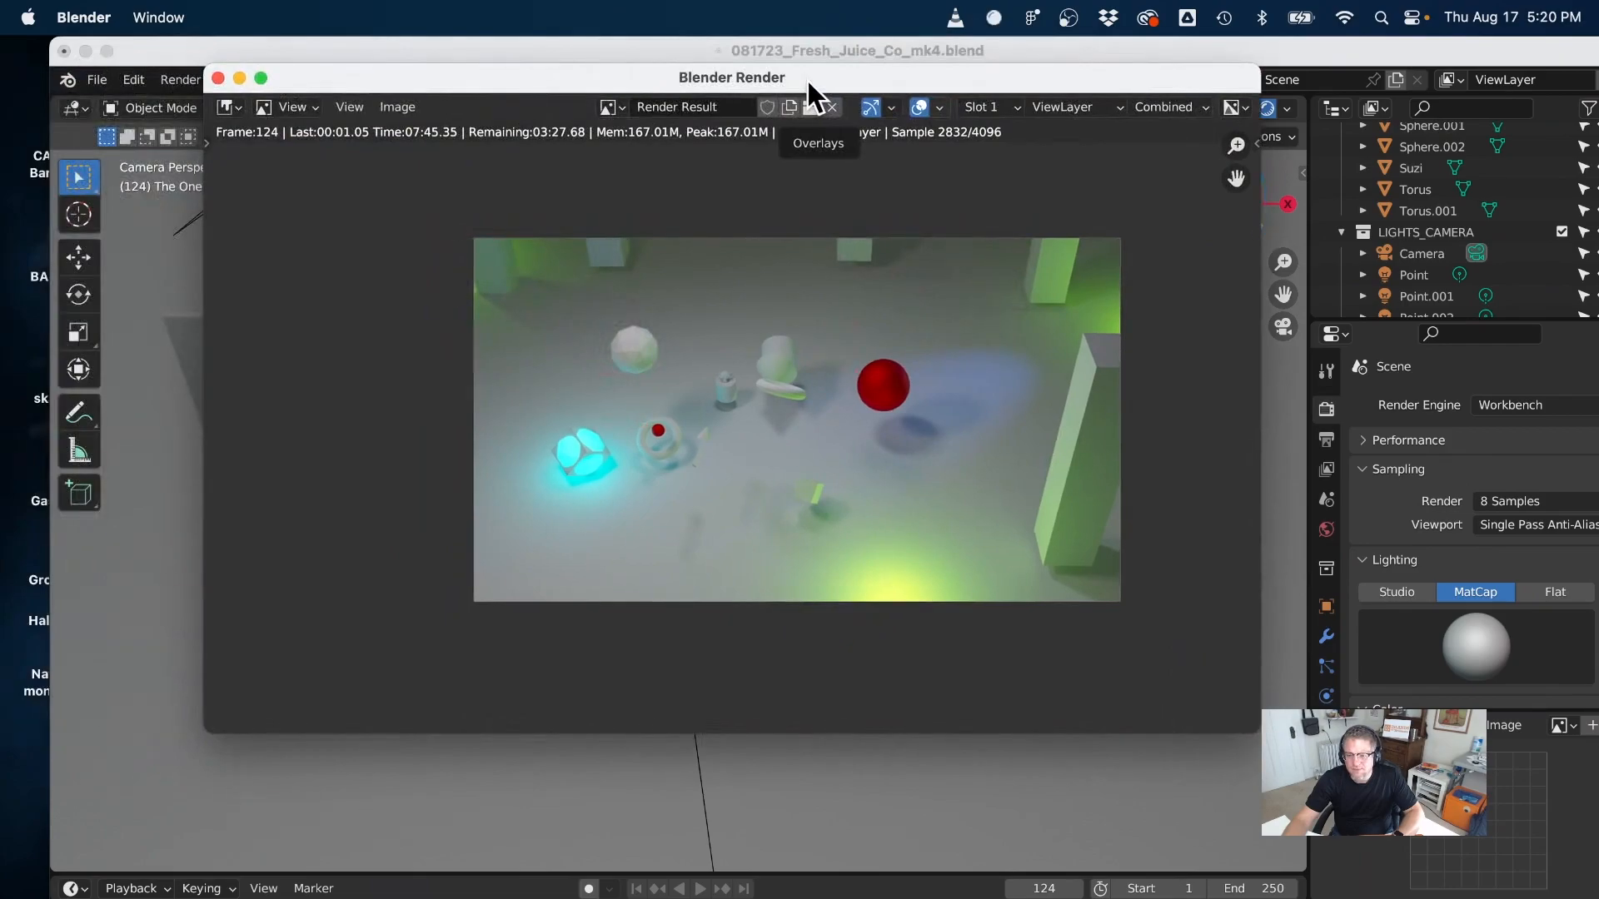
pyautogui.click(240, 76)
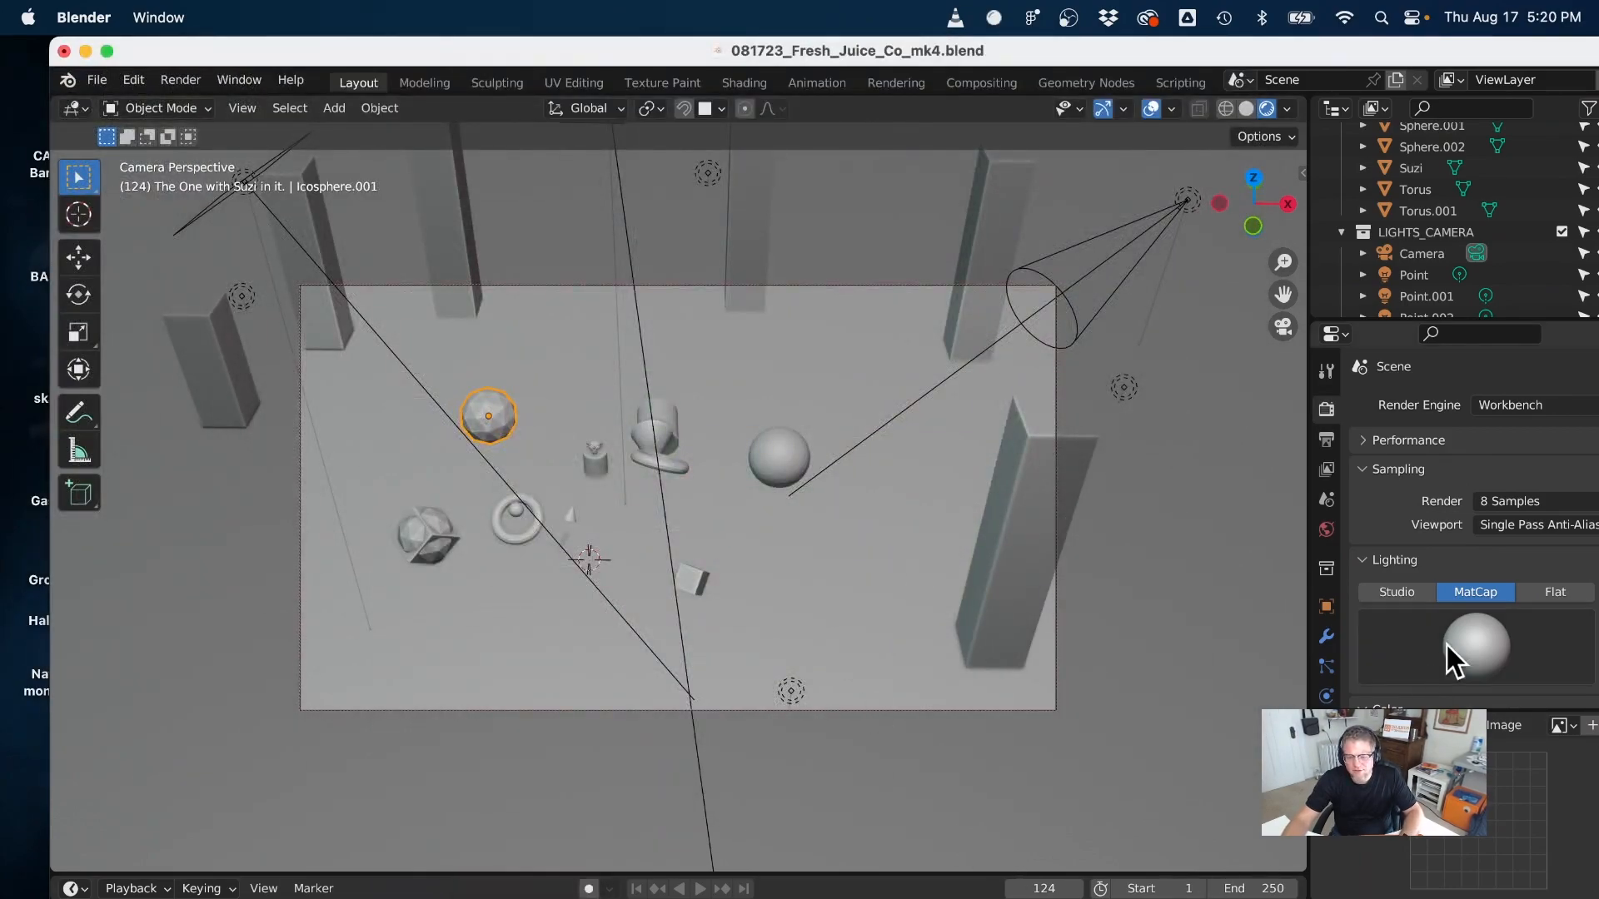
pyautogui.moveTo(298, 55); pyautogui.dragTo(236, 63)
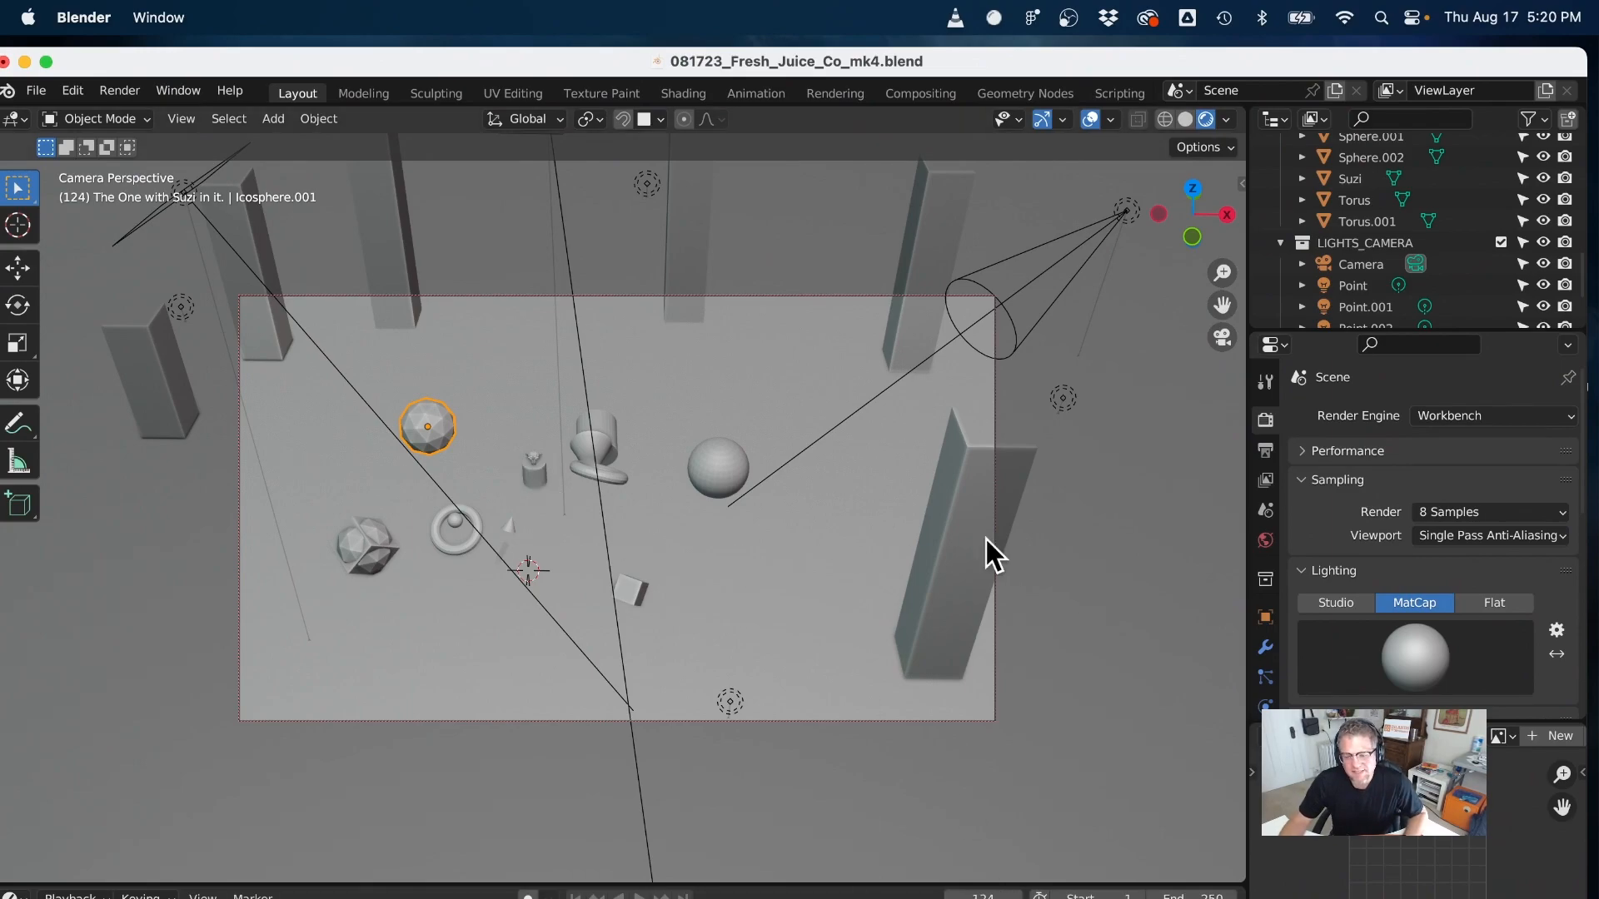
# - Set the render engine to Cycles and bring its viewport and render sampling settings into view
pyautogui.click(1440, 416)
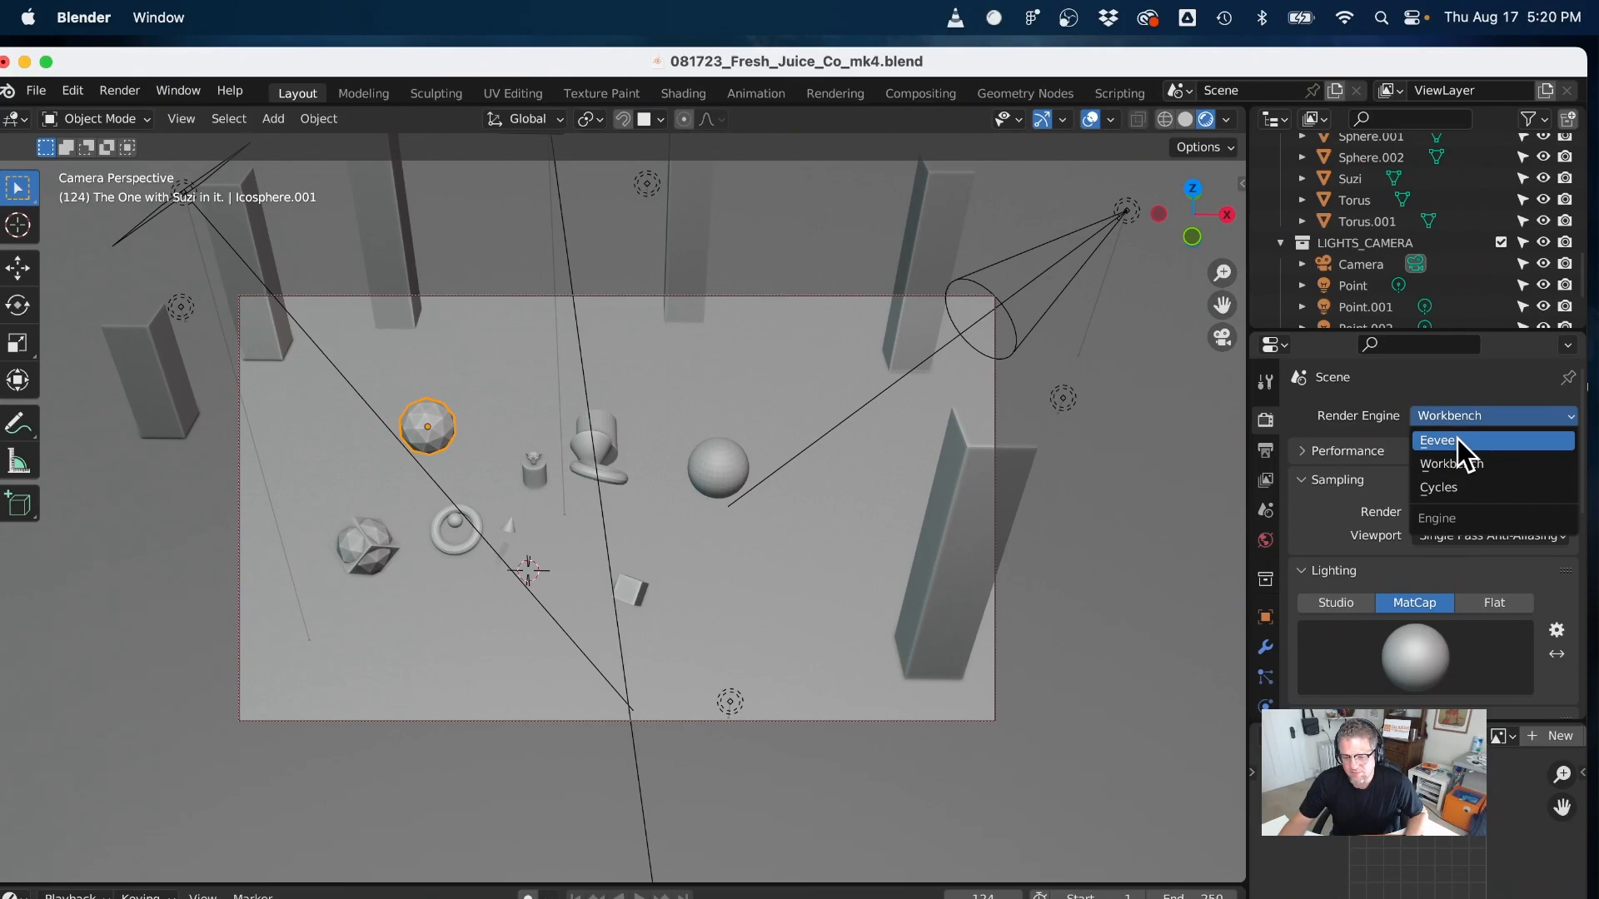
pyautogui.click(1472, 486)
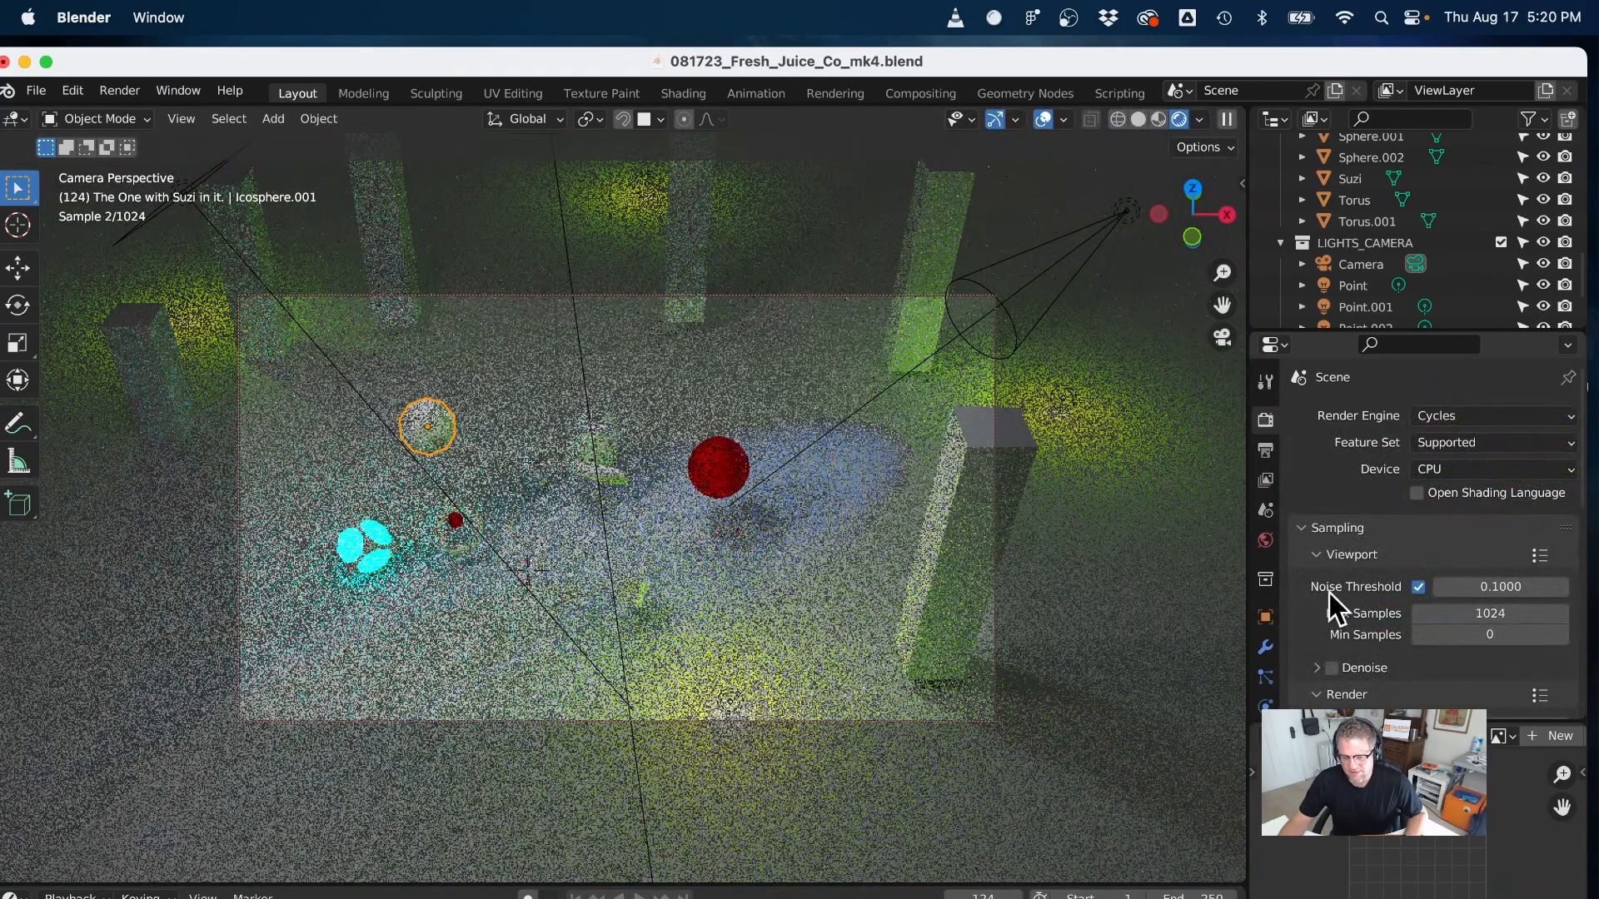
pyautogui.scroll(-4, 1337, 592)
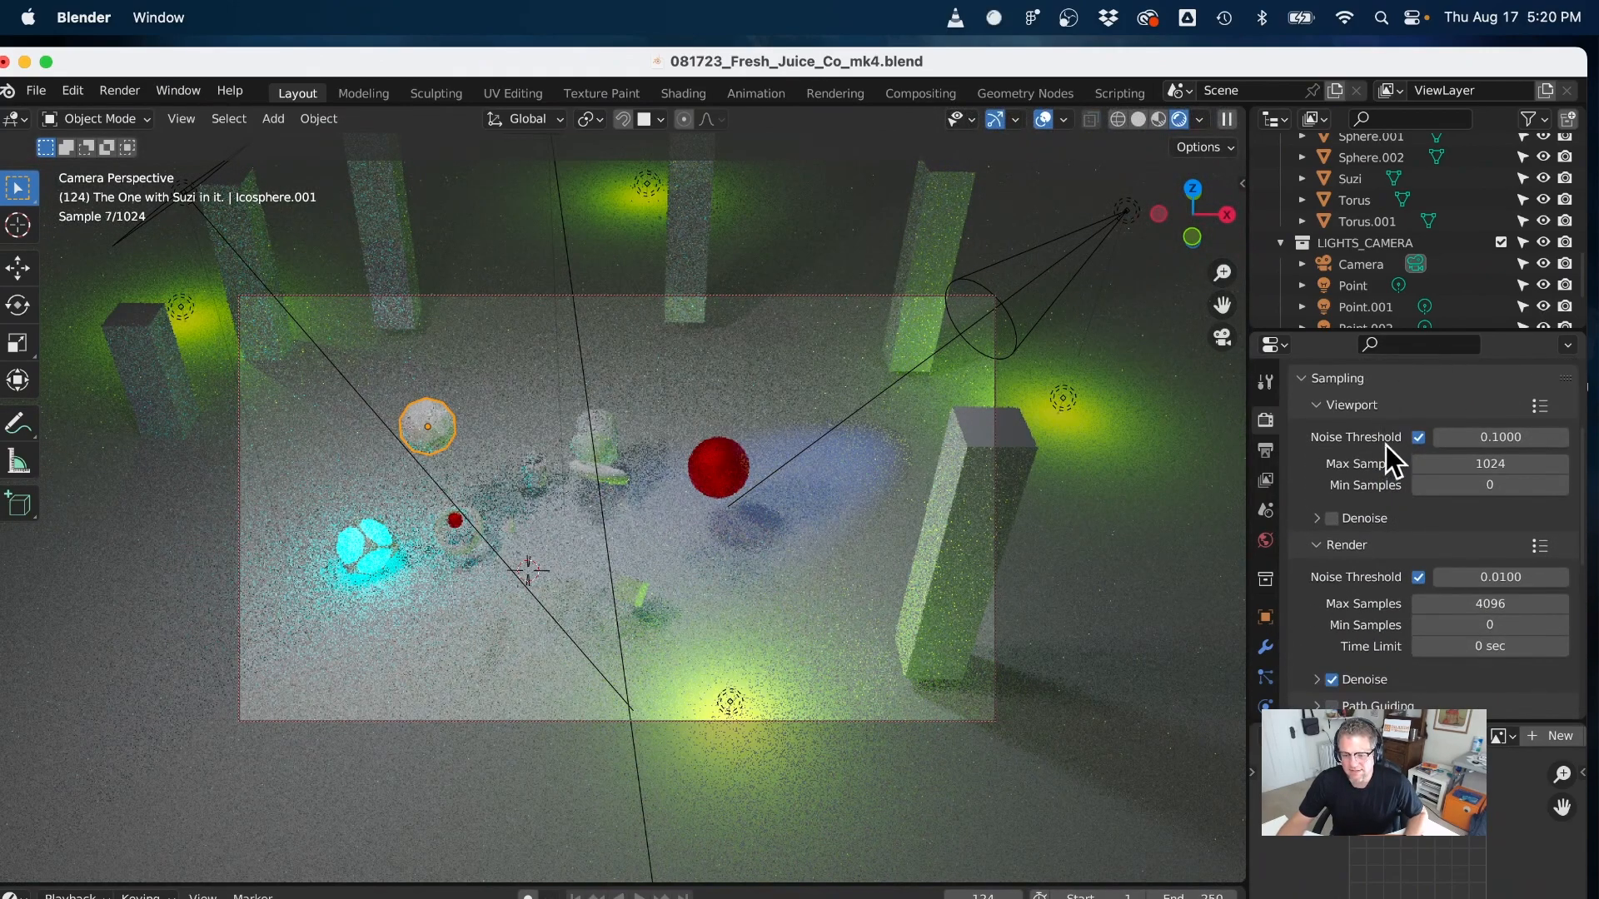